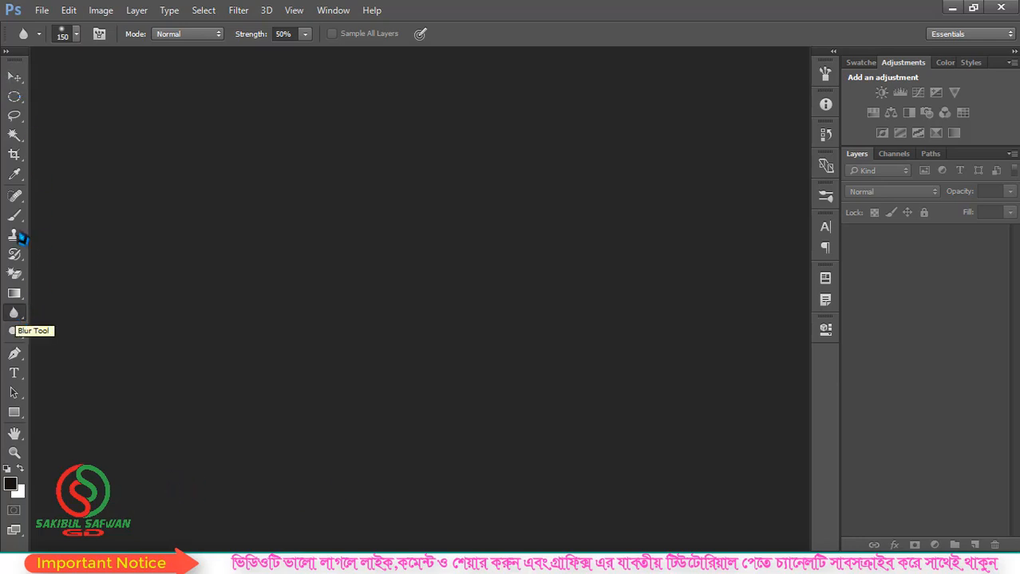
Step: Open the rainforest-woman-NATUREWOMAN0517 image from the Desktop and choose the Blur Tool
click(41, 10)
click(62, 38)
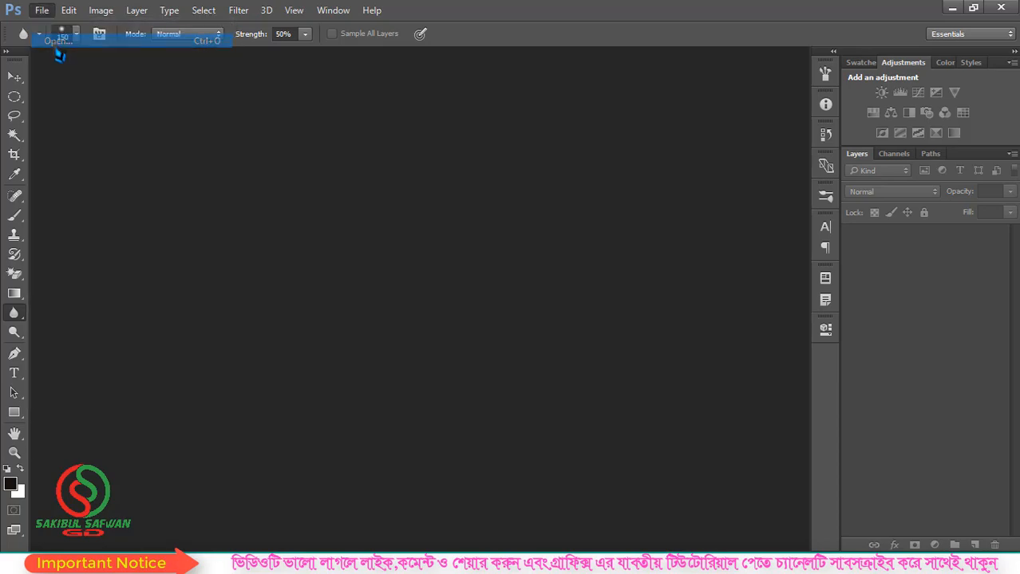
scroll(355, 308, down, 3)
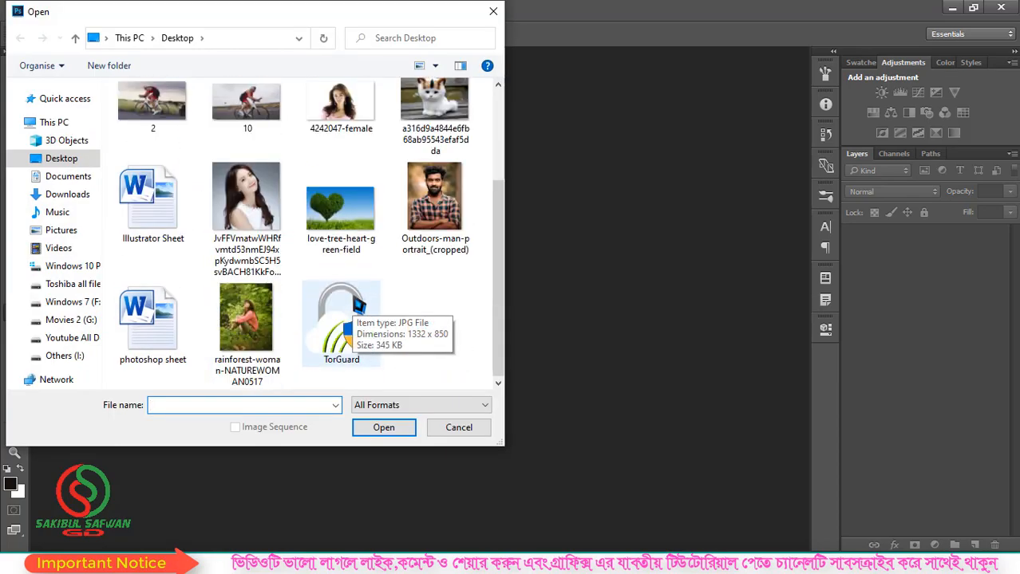
click(257, 324)
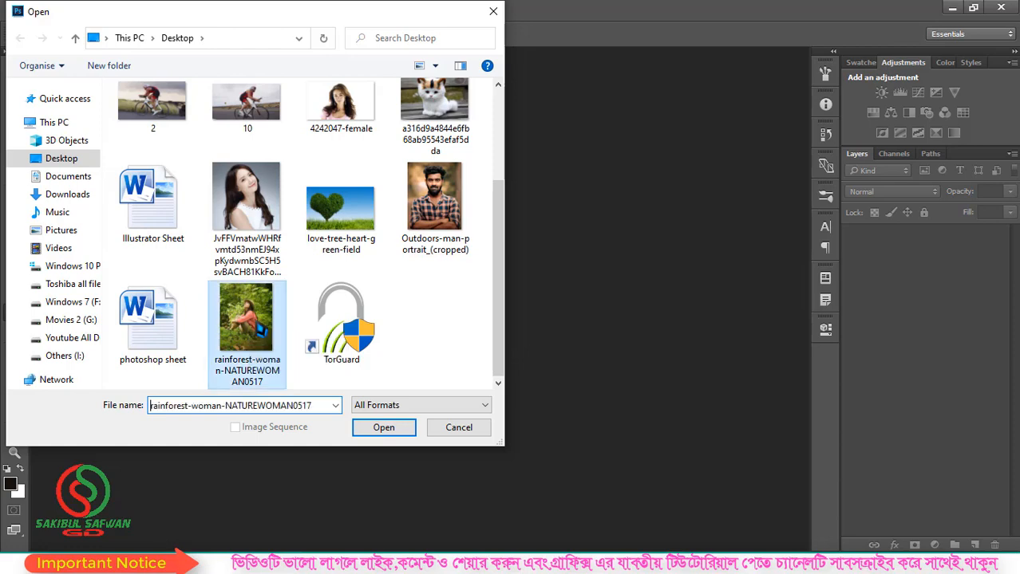
click(383, 427)
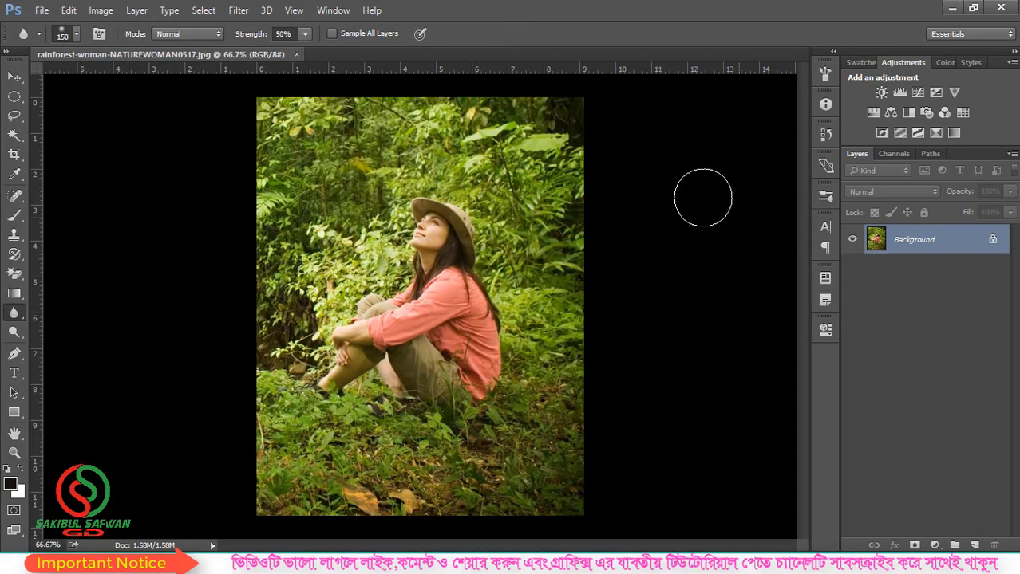
scroll(610, 163, up, 2)
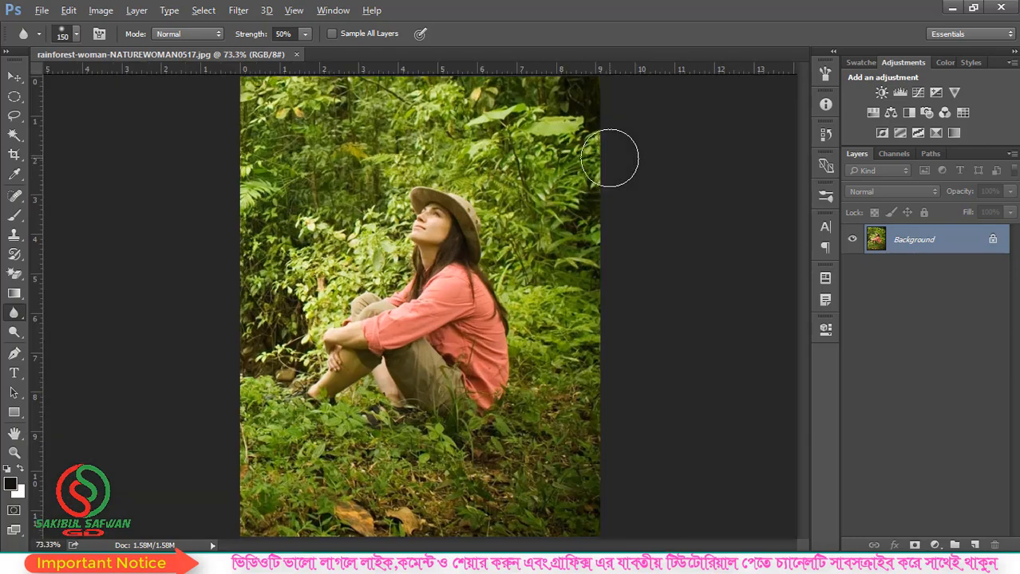
scroll(584, 174, down, 2)
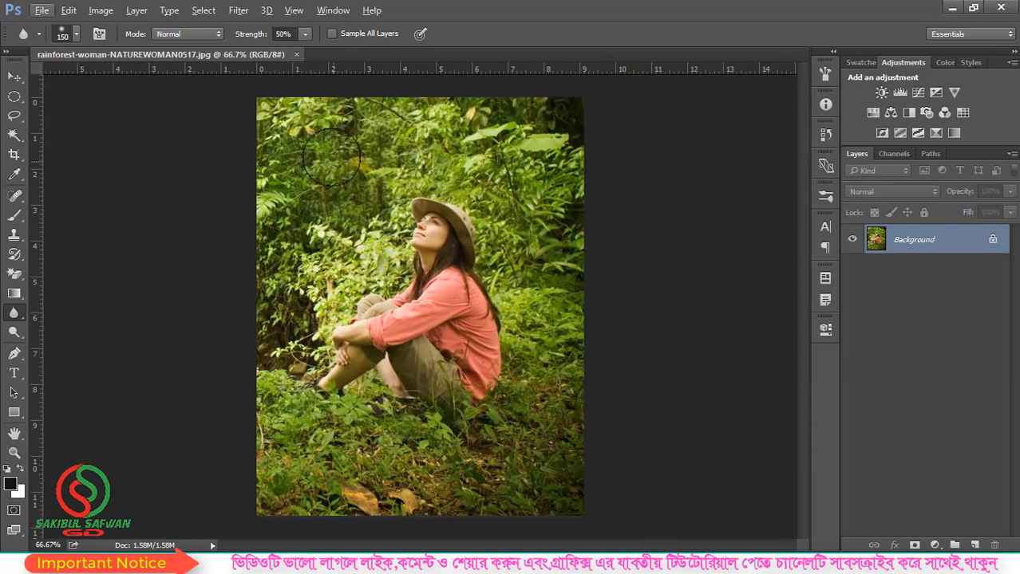
right_click(13, 313)
click(88, 312)
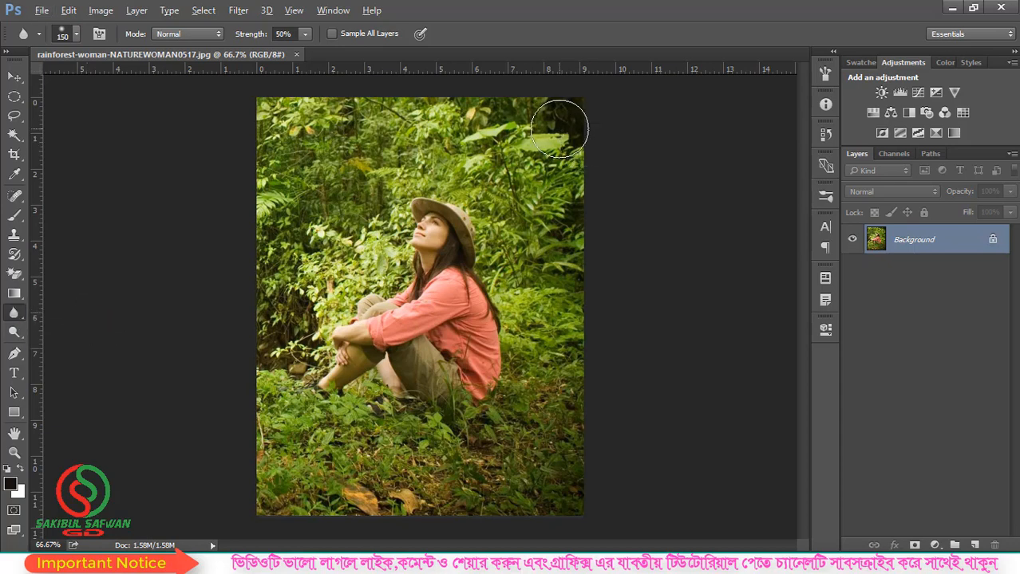
scroll(569, 125, up, 1)
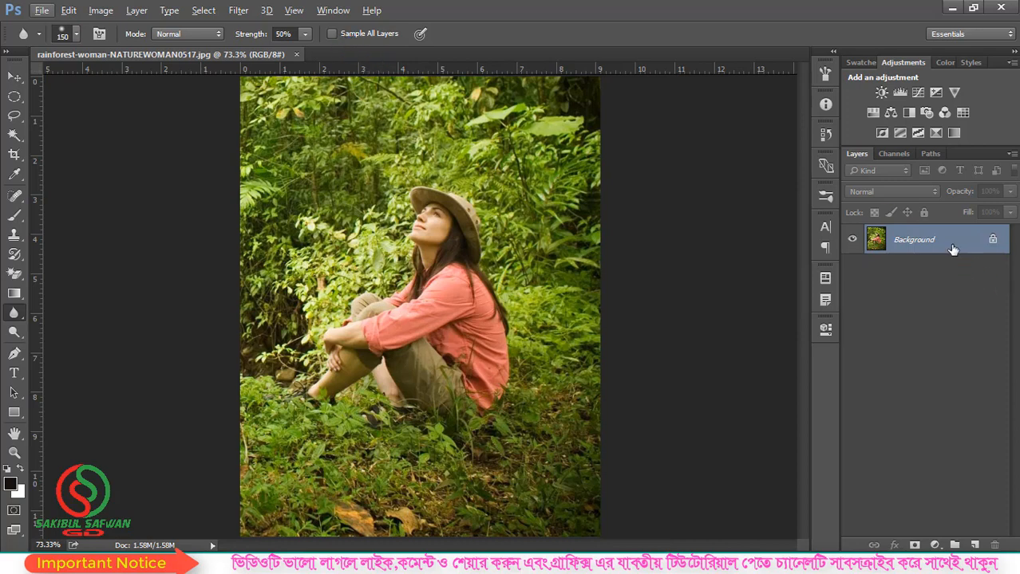
Step: Duplicate the Background layer and delete the original locked Background layer
drag(951, 250, 974, 545)
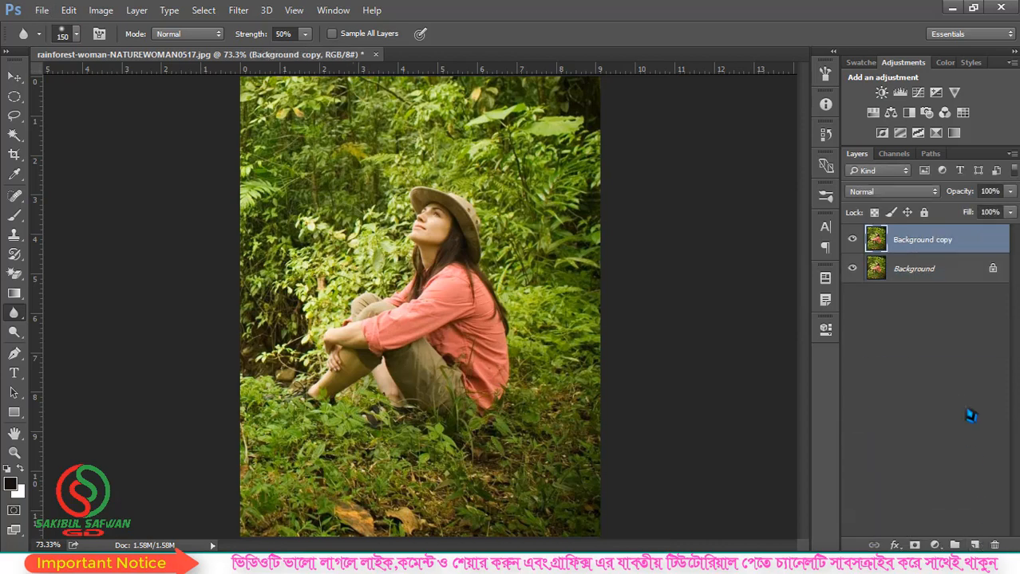
click(916, 273)
click(923, 251)
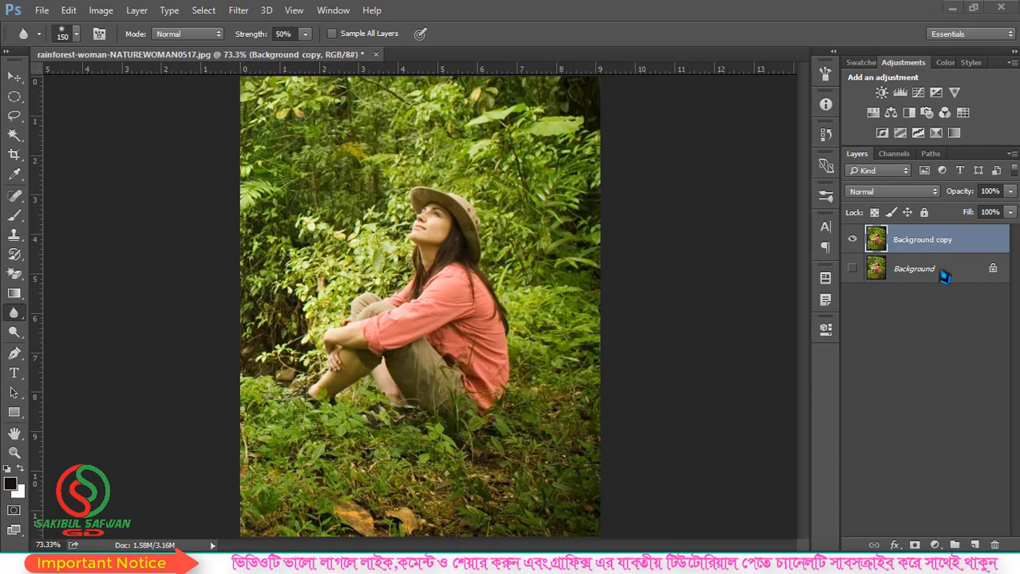
drag(953, 268, 994, 545)
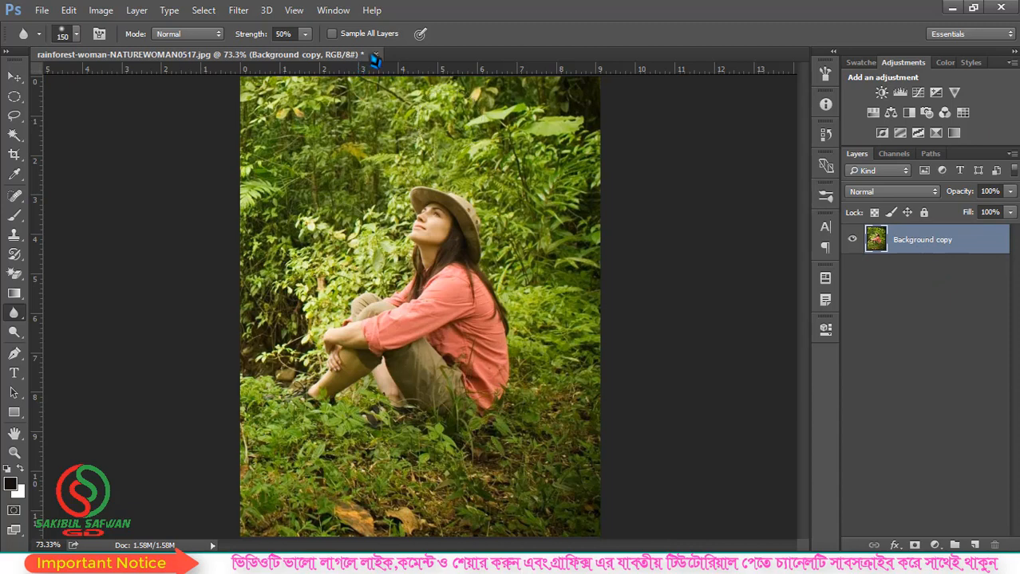
Step: Reduce the Blur Tool's brush size to 90 and add an empty layer above the Background copy layer
key(bracketleft)
key(bracketleft)
click(974, 545)
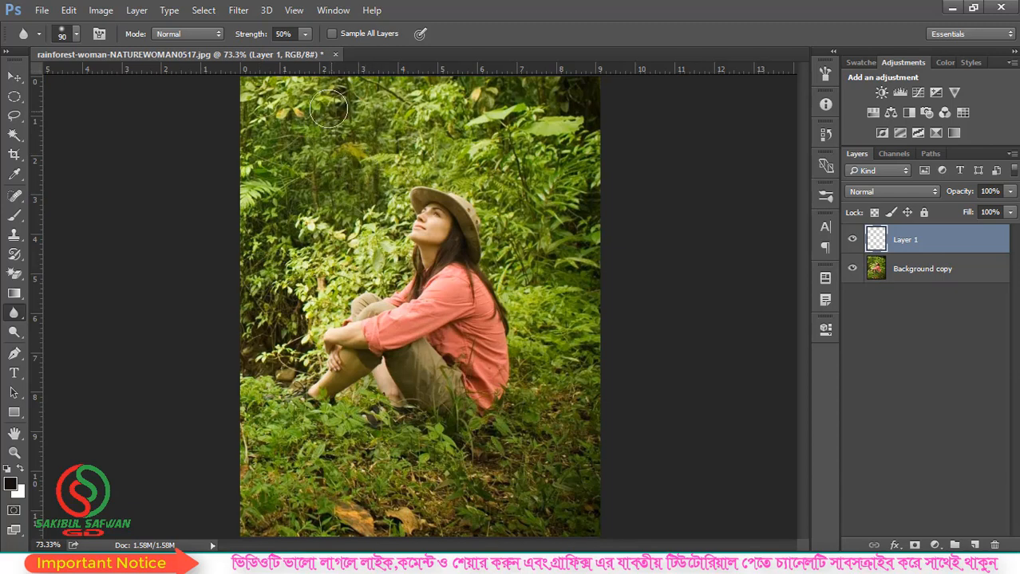
right_click(13, 316)
click(58, 314)
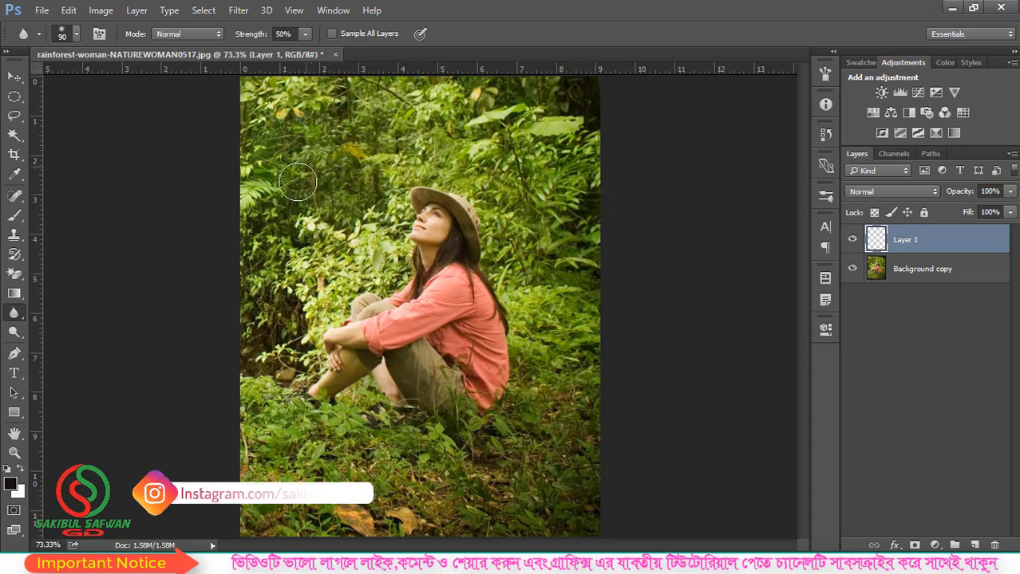
Step: Enable Sample All Layers and blur the foliage in the photo's upper-left area on Layer 1 at 50% strength
mouse_move(325, 137)
mouse_down()
mouse_move(328, 126)
mouse_move(313, 133)
mouse_up()
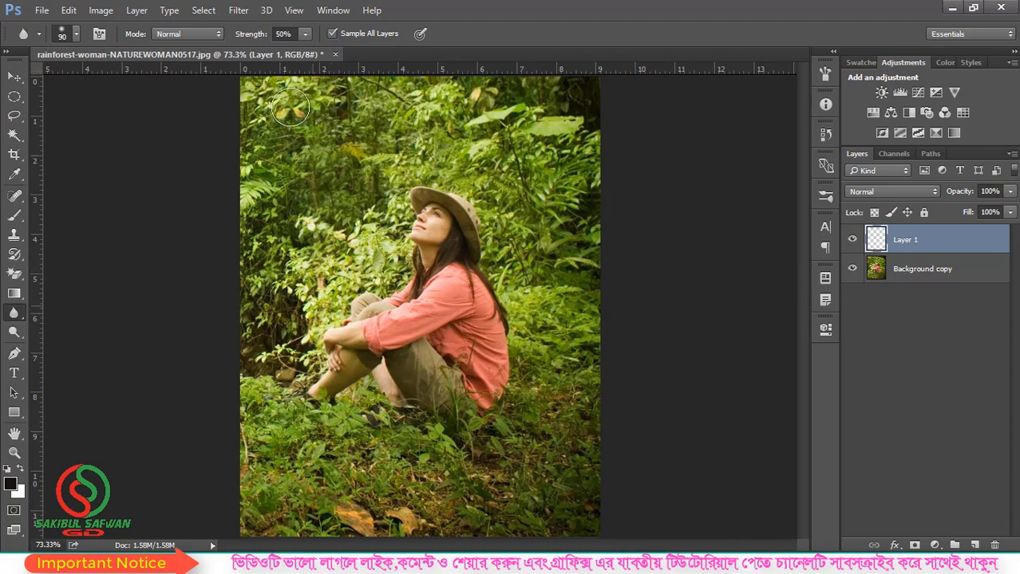
mouse_move(277, 158)
mouse_down()
mouse_move(269, 295)
mouse_move(254, 131)
mouse_move(267, 295)
mouse_move(257, 297)
mouse_move(320, 194)
mouse_up()
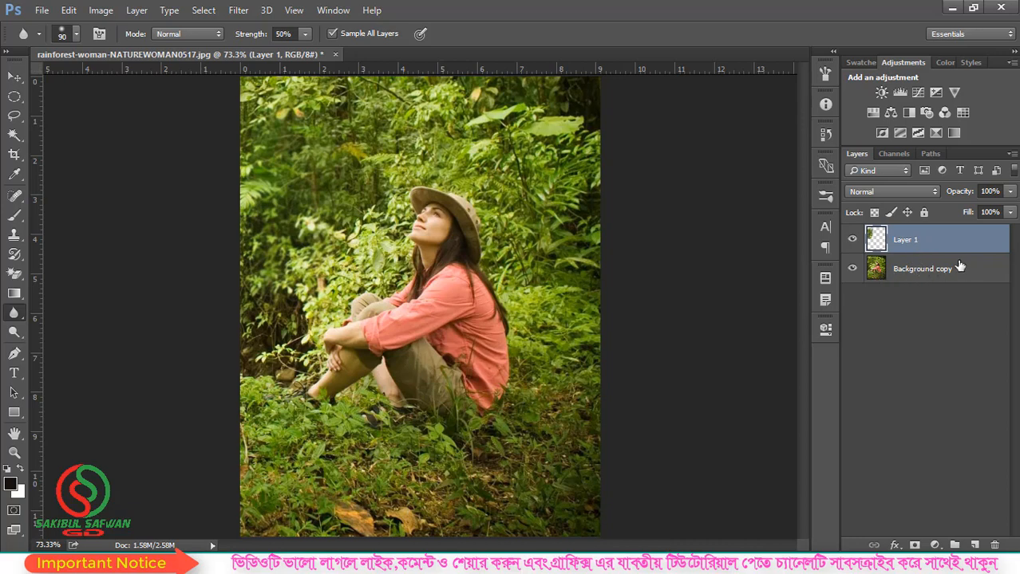
Step: Blur the foliage around the woman on Layer 1 with the strength raised to 76% and the brush enlarged to 150
key(ctrl+minus)
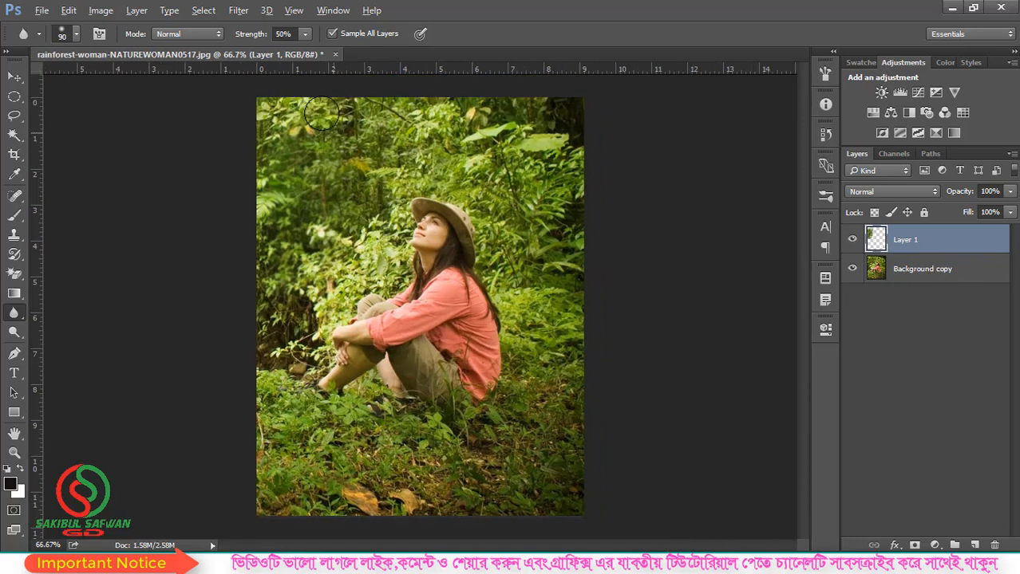
click(304, 38)
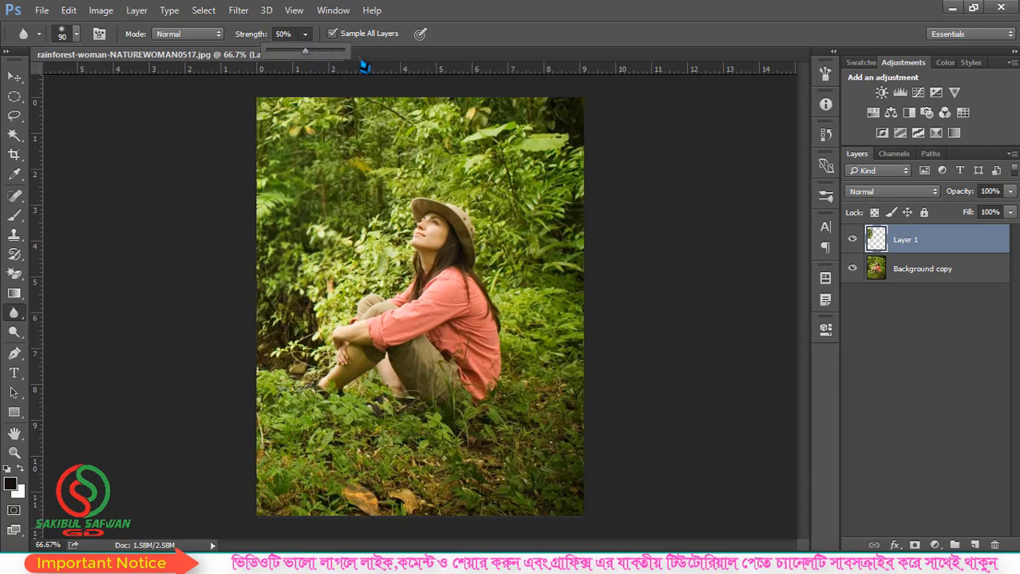
click(522, 17)
key(bracketright)
key(bracketright)
key(bracketright)
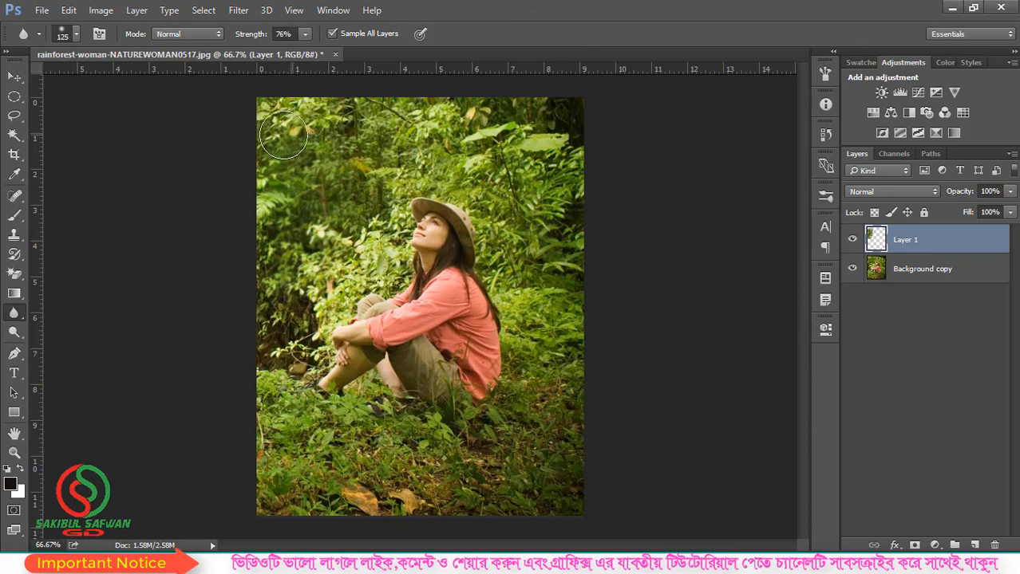
mouse_move(311, 132)
mouse_down()
mouse_move(462, 108)
mouse_move(295, 98)
mouse_move(277, 141)
mouse_move(420, 140)
mouse_move(444, 125)
mouse_move(588, 120)
mouse_move(553, 142)
mouse_move(555, 128)
mouse_move(562, 281)
mouse_move(594, 64)
mouse_move(564, 100)
mouse_move(571, 419)
mouse_move(556, 248)
mouse_move(516, 218)
mouse_move(515, 260)
mouse_move(505, 252)
mouse_move(491, 176)
mouse_move(341, 192)
mouse_move(350, 274)
mouse_move(387, 259)
mouse_move(380, 278)
mouse_move(370, 254)
mouse_move(319, 237)
mouse_move(314, 225)
mouse_move(261, 341)
mouse_move(262, 421)
mouse_move(324, 458)
mouse_move(499, 505)
mouse_move(528, 484)
mouse_move(351, 477)
mouse_move(372, 445)
mouse_move(331, 318)
mouse_up()
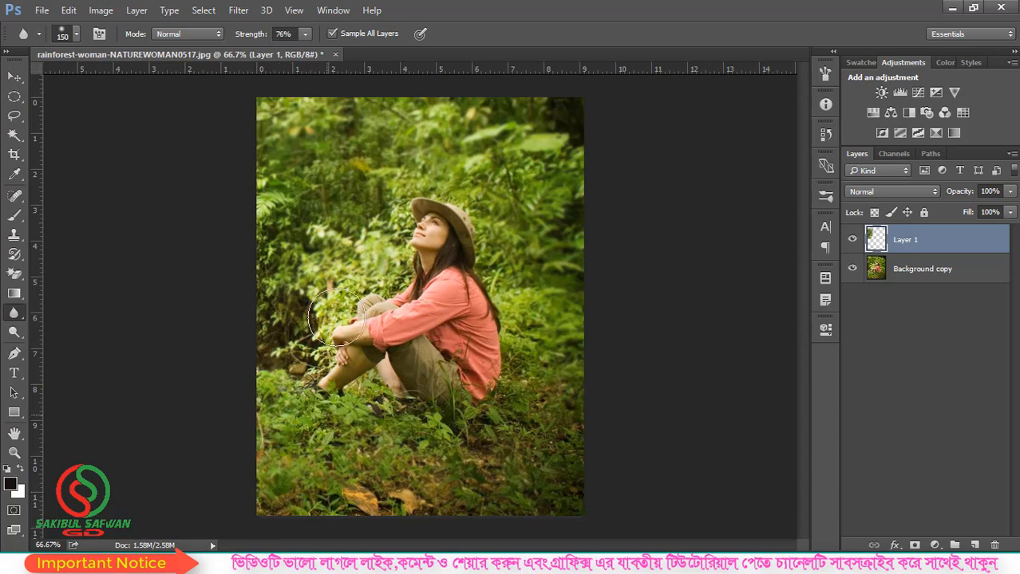
Step: Set the blur strength to 100% and blur more of the foliage and the grass around the woman
click(304, 33)
drag(323, 51, 336, 59)
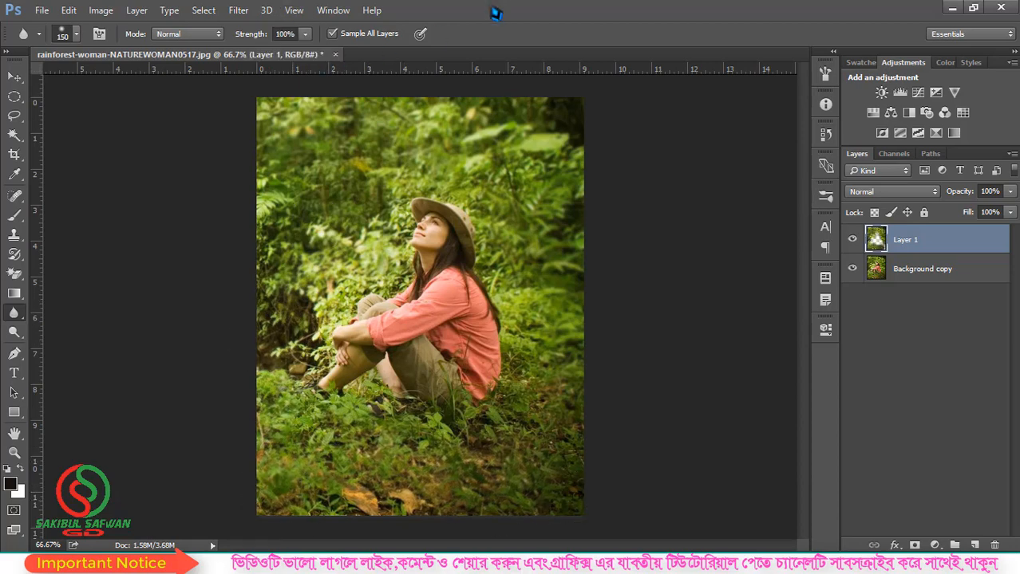
mouse_move(625, 389)
mouse_down()
mouse_move(579, 300)
mouse_move(558, 358)
mouse_move(513, 256)
mouse_move(557, 434)
mouse_move(529, 372)
mouse_move(499, 454)
mouse_move(544, 483)
mouse_move(568, 481)
mouse_move(437, 445)
mouse_move(515, 415)
mouse_move(392, 429)
mouse_move(393, 439)
mouse_move(375, 426)
mouse_move(379, 407)
mouse_move(369, 399)
mouse_move(368, 418)
mouse_move(377, 403)
mouse_move(313, 444)
mouse_move(290, 329)
mouse_move(314, 275)
mouse_move(309, 135)
mouse_move(284, 137)
mouse_move(266, 119)
mouse_move(287, 129)
mouse_move(483, 107)
mouse_move(315, 156)
mouse_move(444, 155)
mouse_move(311, 255)
mouse_move(362, 199)
mouse_move(393, 281)
mouse_move(280, 351)
mouse_up()
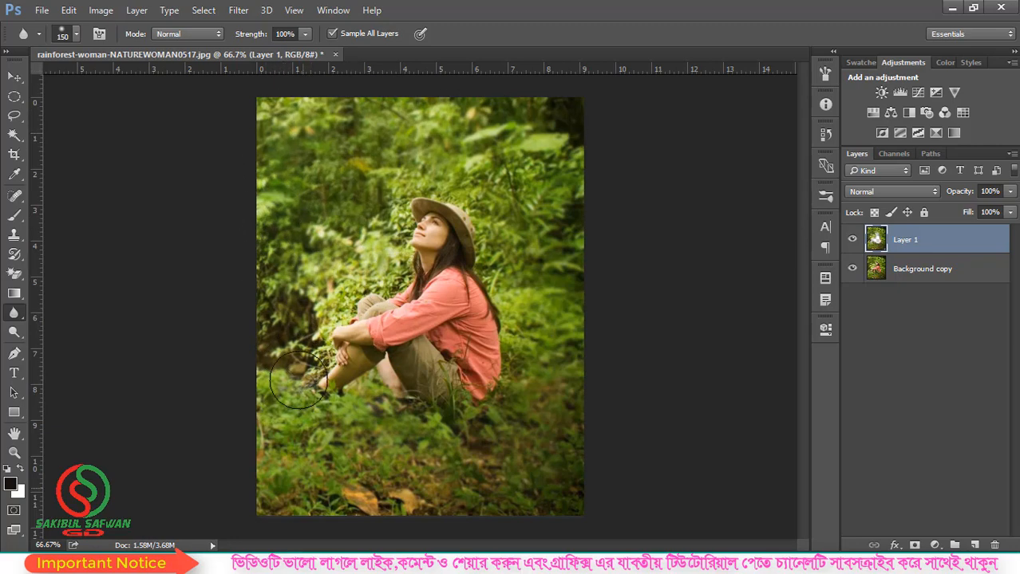
Step: Compare the photo with and without the blur by toggling layer visibility at close and full view
scroll(437, 339, up, 5)
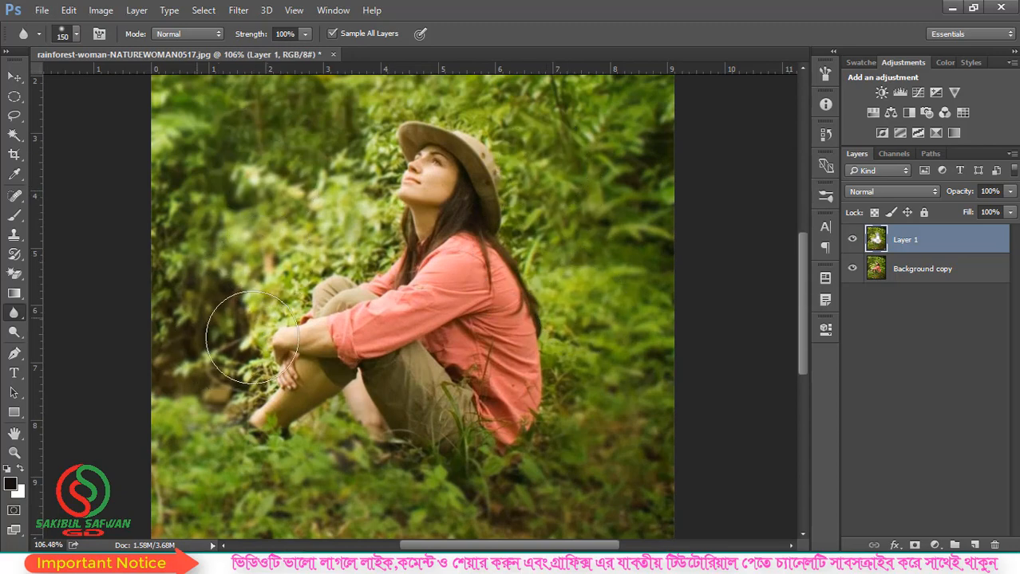
click(852, 242)
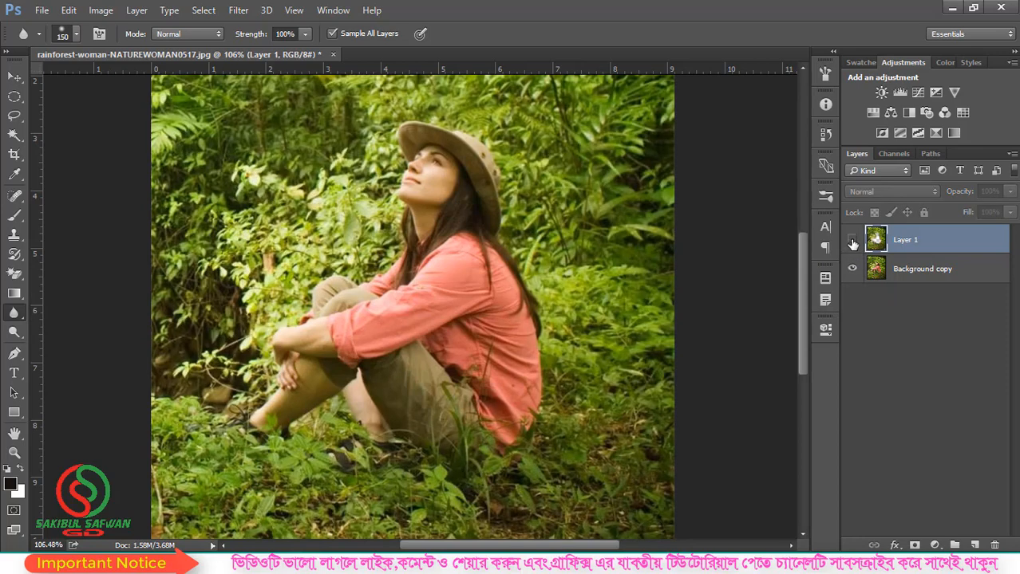
click(852, 242)
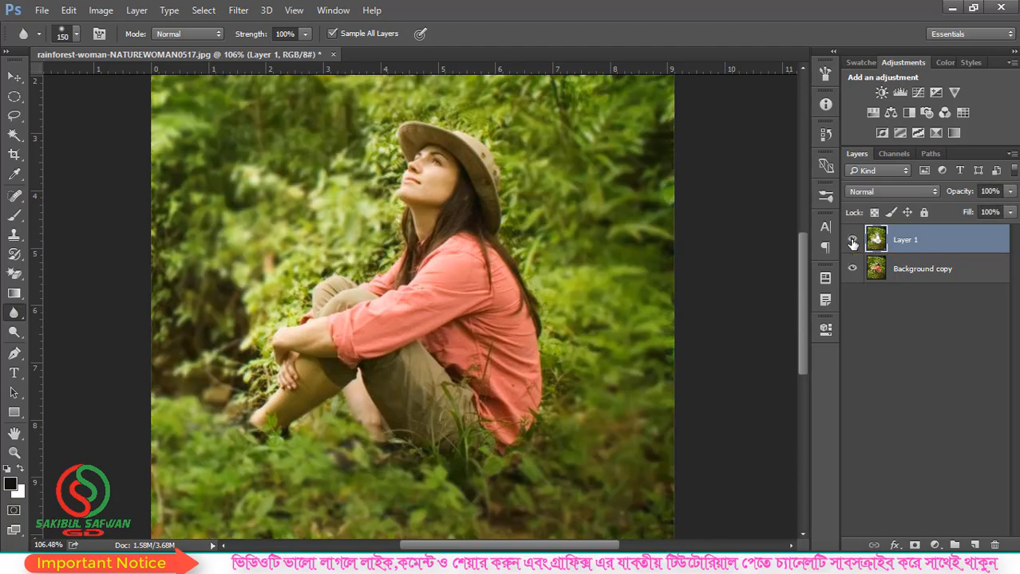
click(852, 242)
click(852, 242)
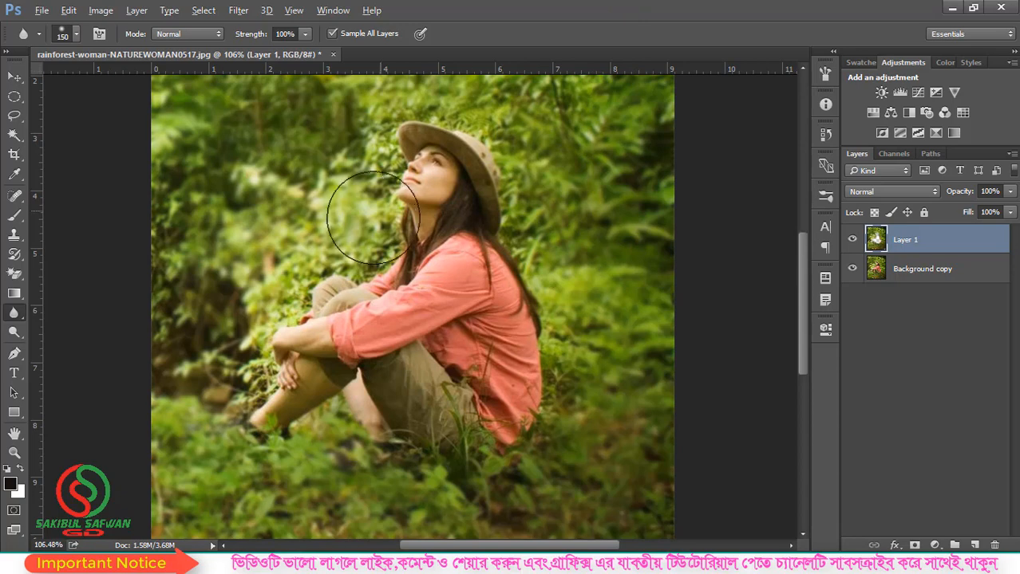
scroll(364, 231, down, 3)
scroll(364, 232, down, 3)
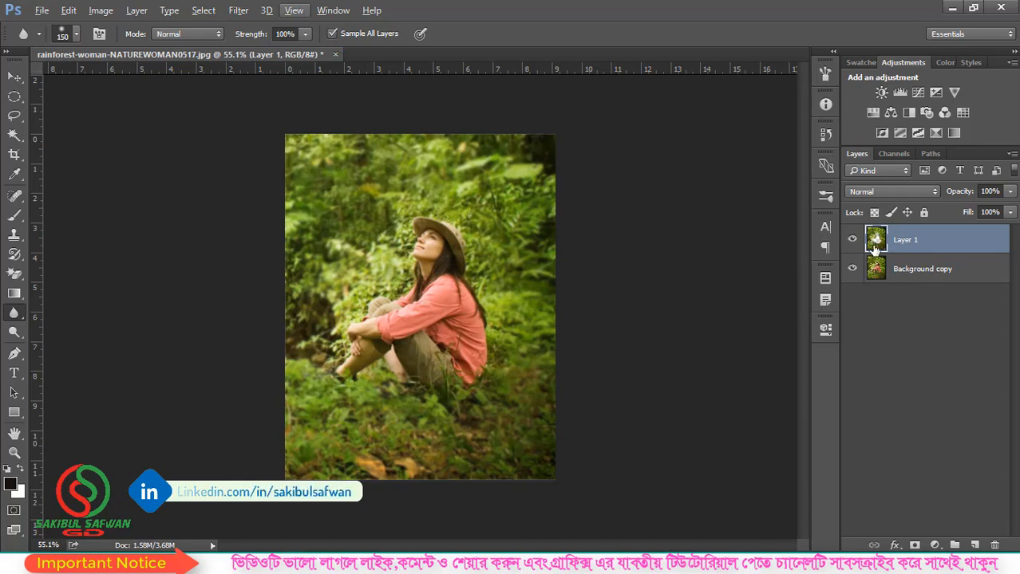
click(852, 270)
click(852, 270)
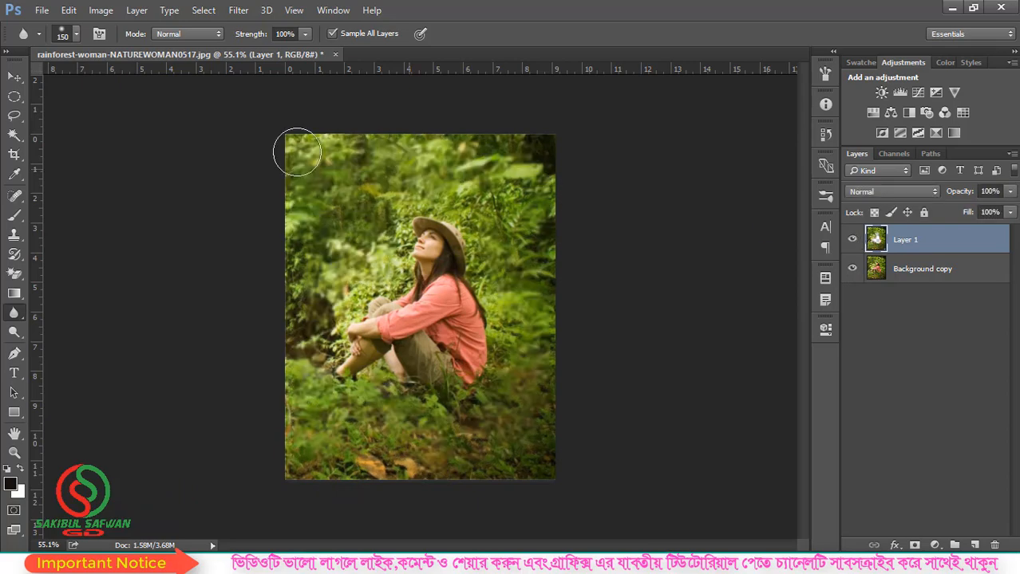
right_click(15, 313)
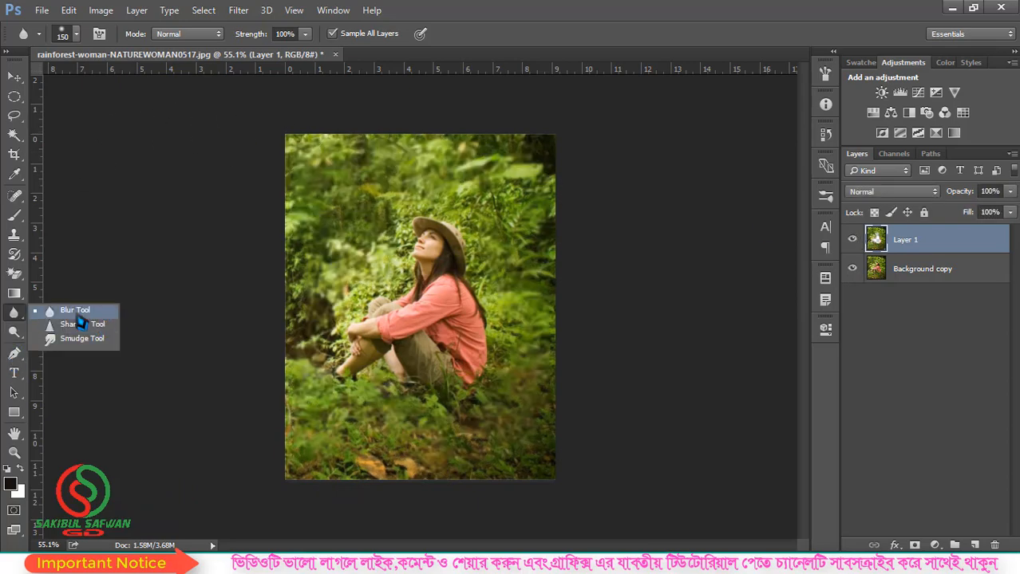
click(76, 311)
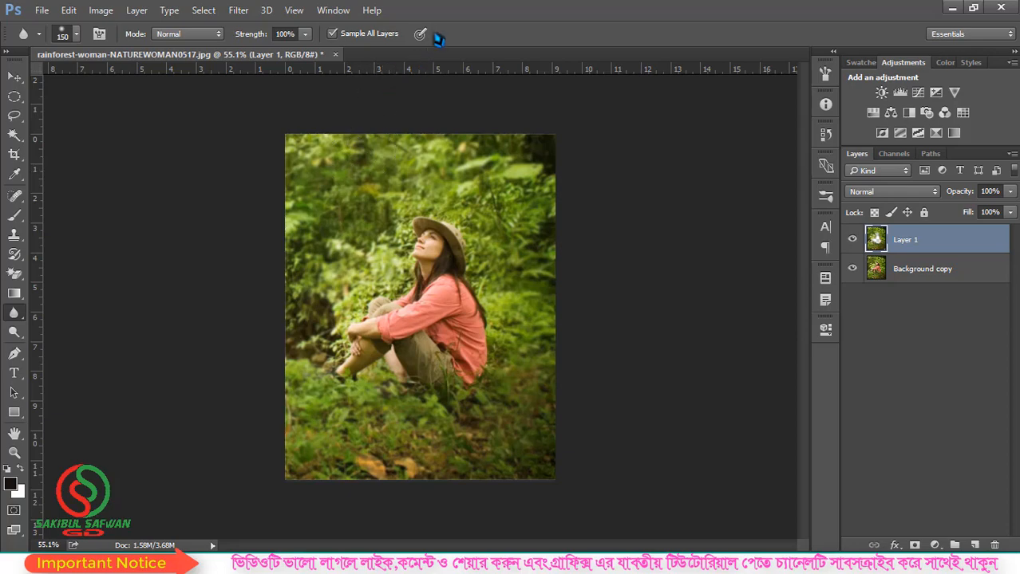
drag(932, 249, 926, 218)
Step: Hide Layer 1 and add a new empty layer above it
click(853, 239)
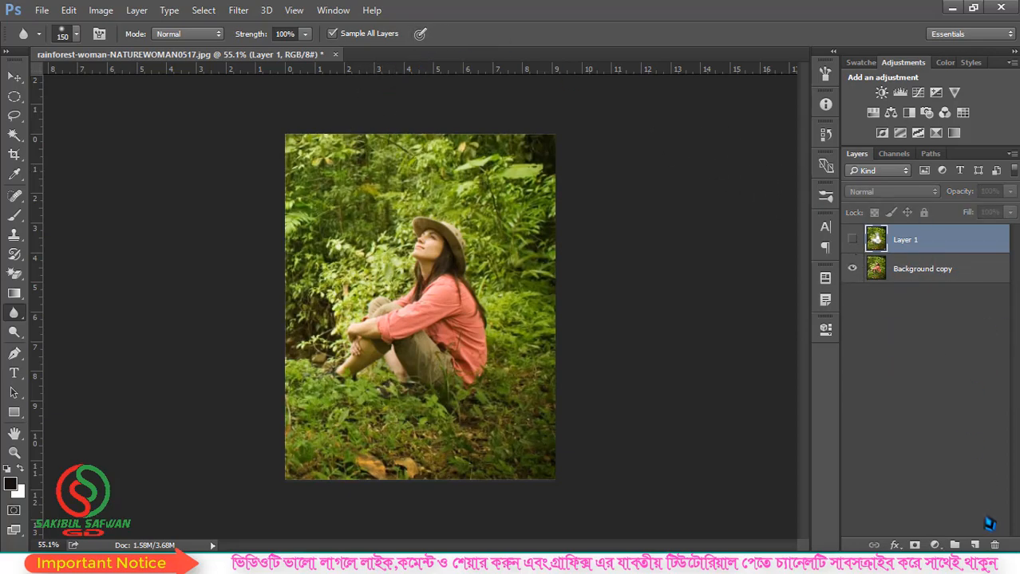
click(971, 546)
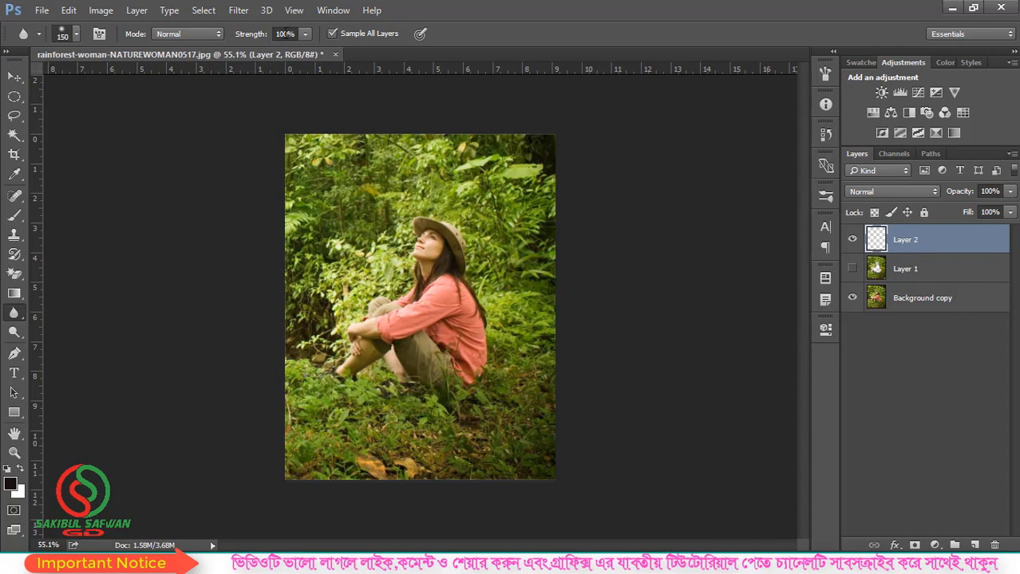
Step: Try to apply the Gaussian Blur filter to the empty top layer
click(243, 14)
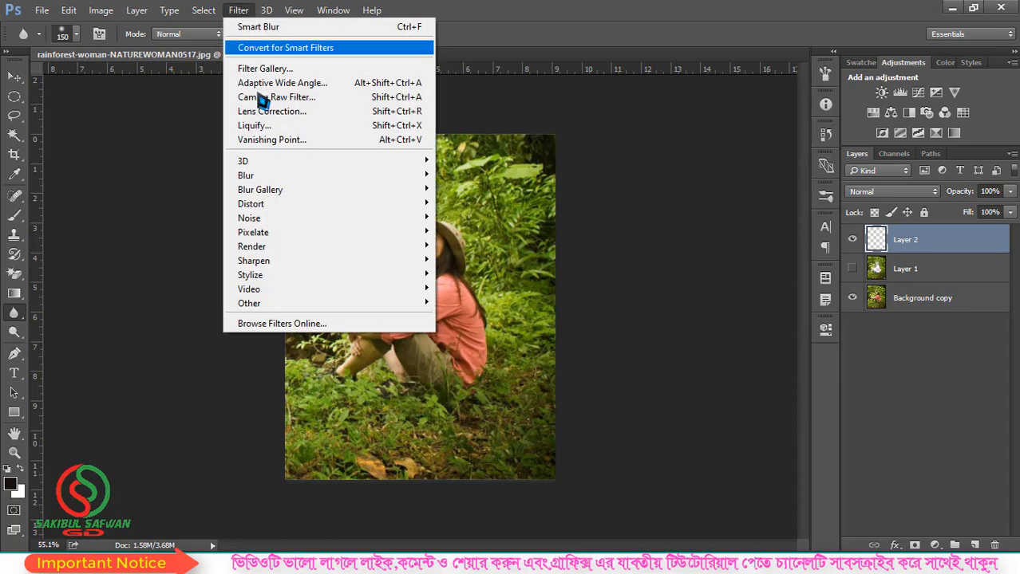
mouse_move(277, 183)
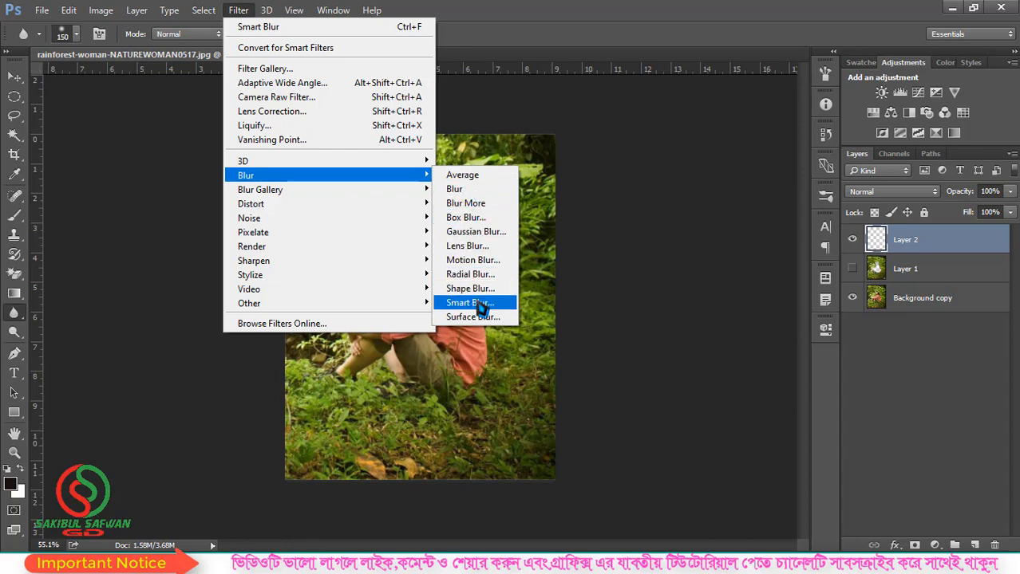
click(475, 231)
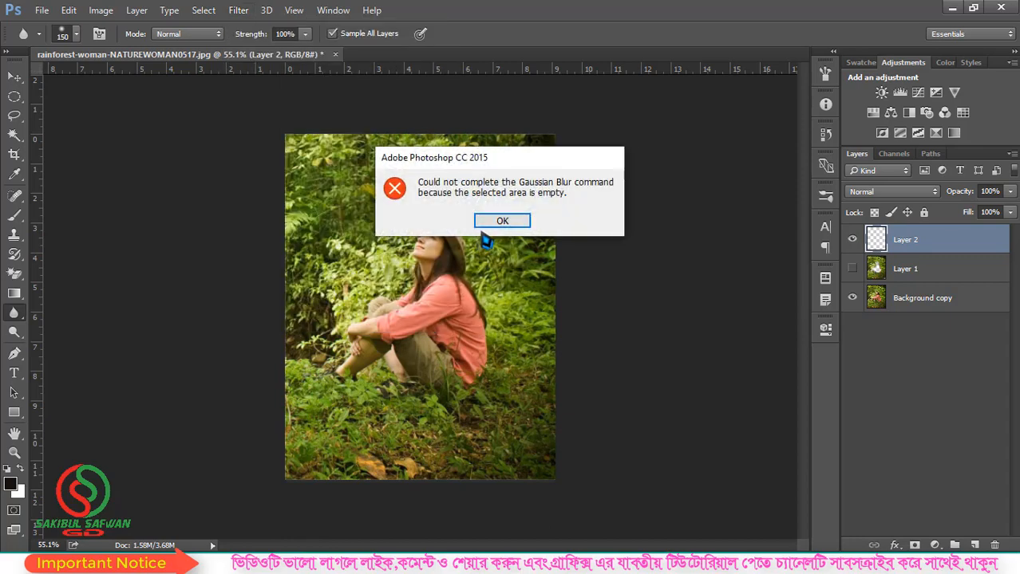
click(469, 221)
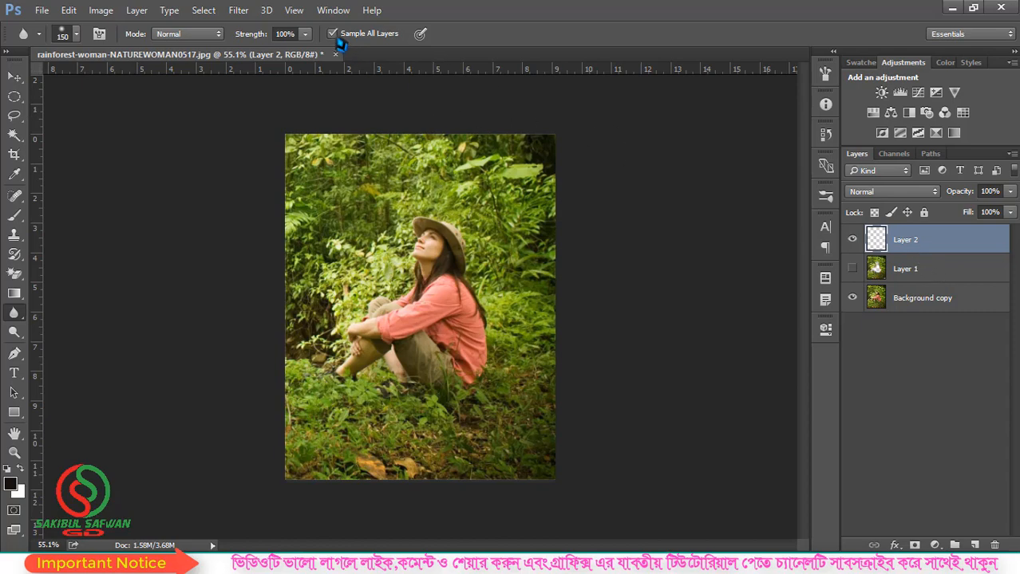
Step: Delete the empty Layer 2 and make the Background copy layer the active one
drag(953, 251, 994, 544)
click(909, 272)
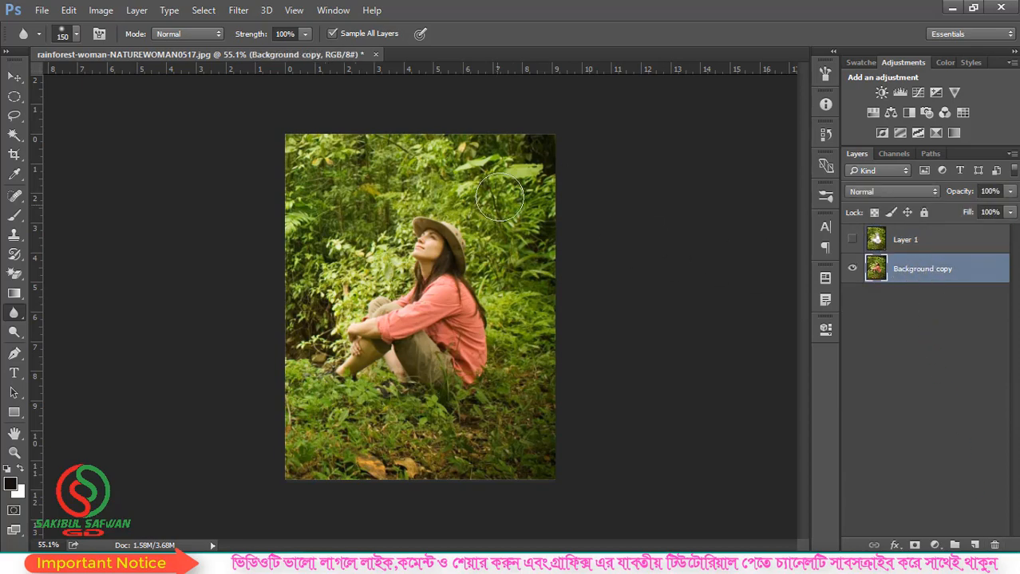
Step: Try a Gaussian Blur with a 4.6-pixel radius on the whole Background copy layer, and undo it
click(240, 11)
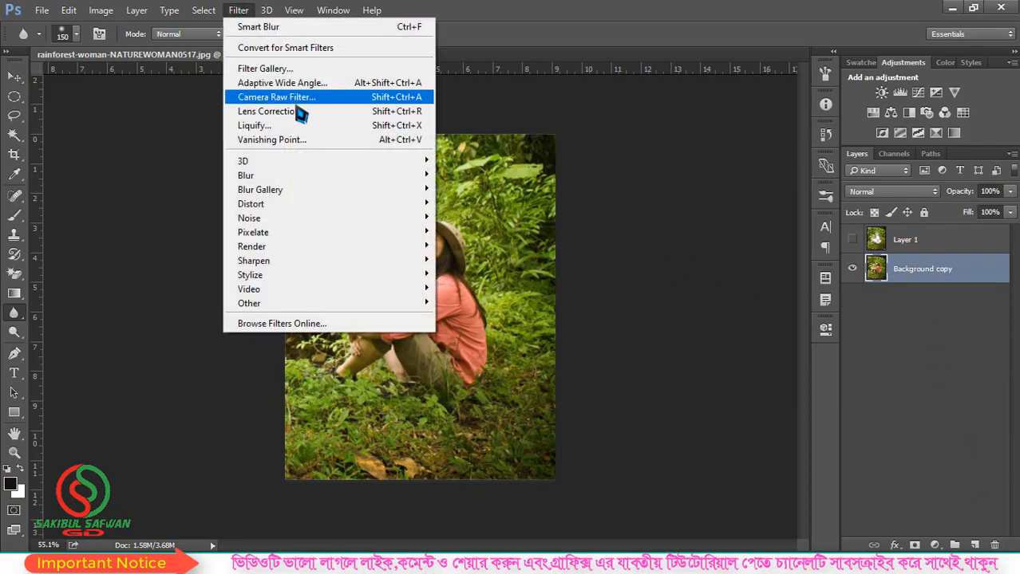
mouse_move(377, 179)
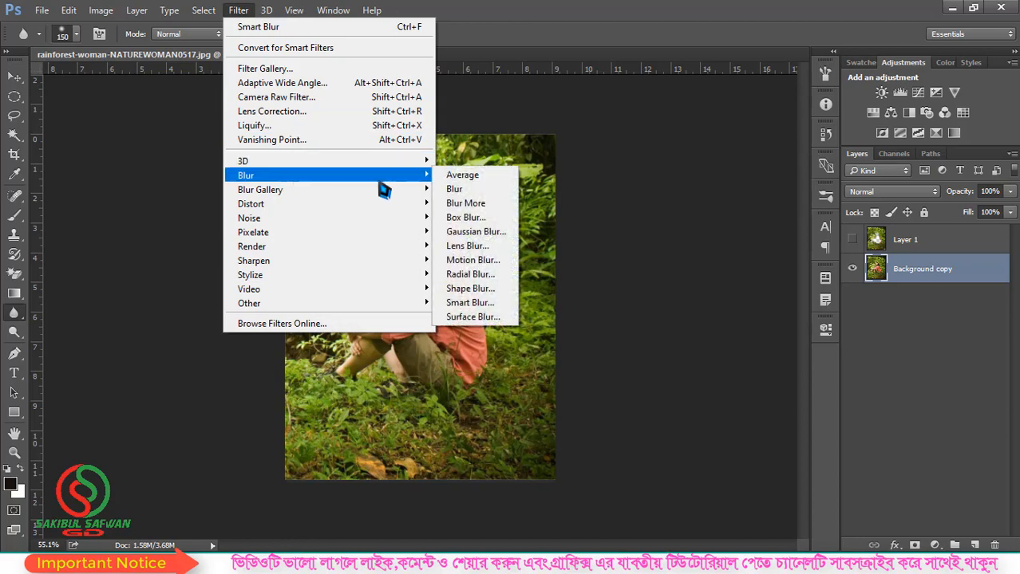
click(484, 236)
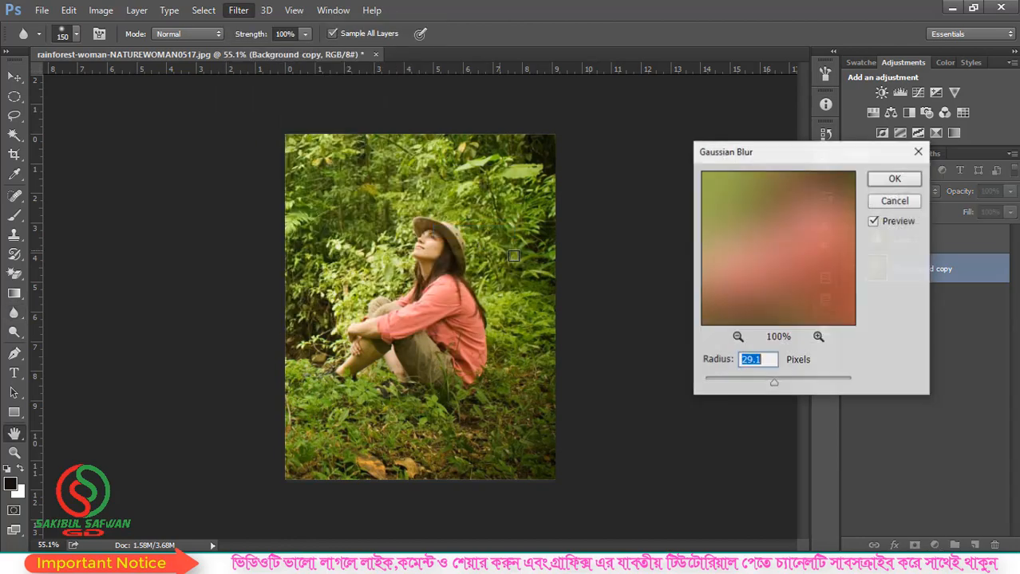
drag(768, 386, 744, 389)
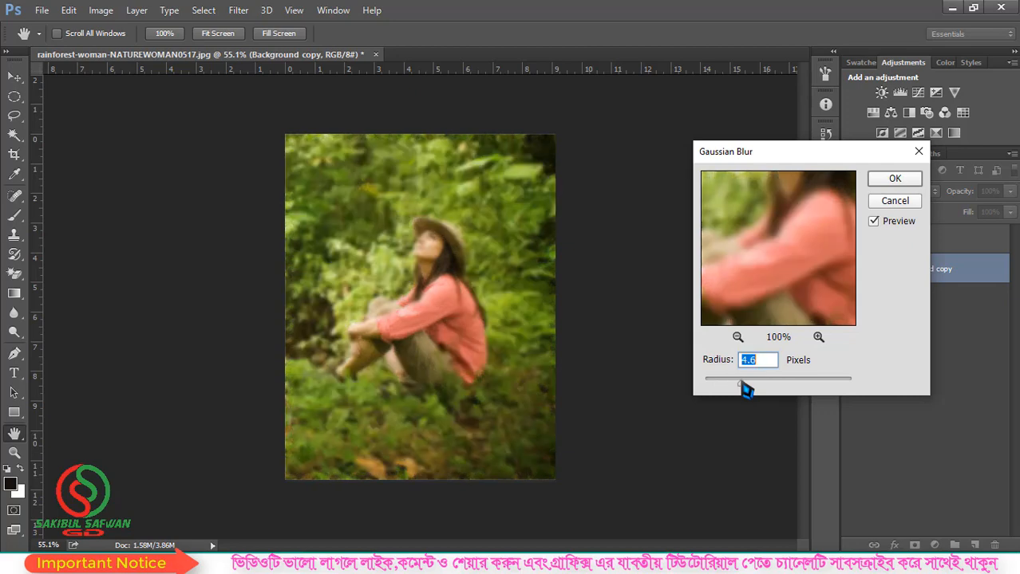
click(894, 180)
key(r)
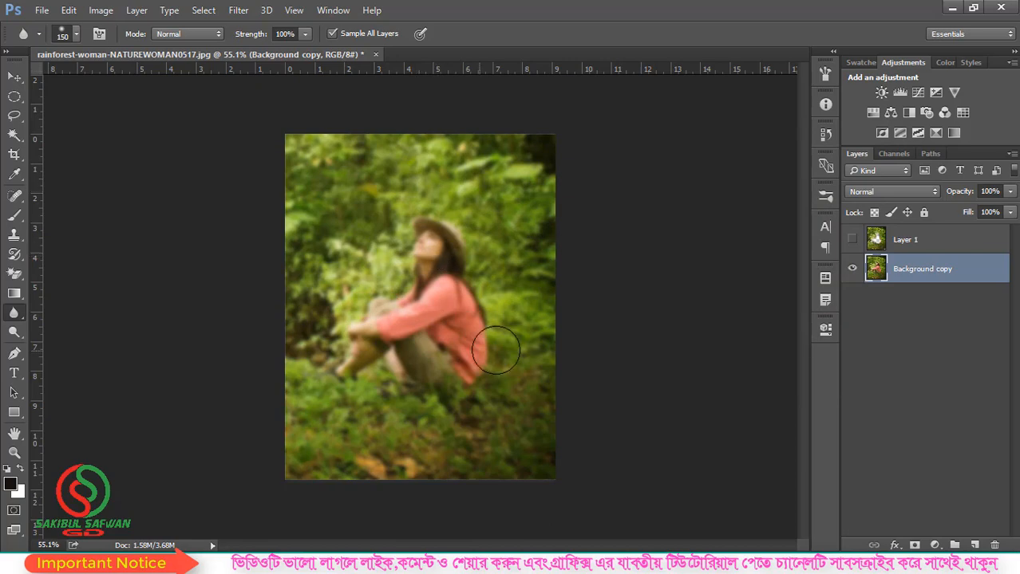
key(ctrl+plus)
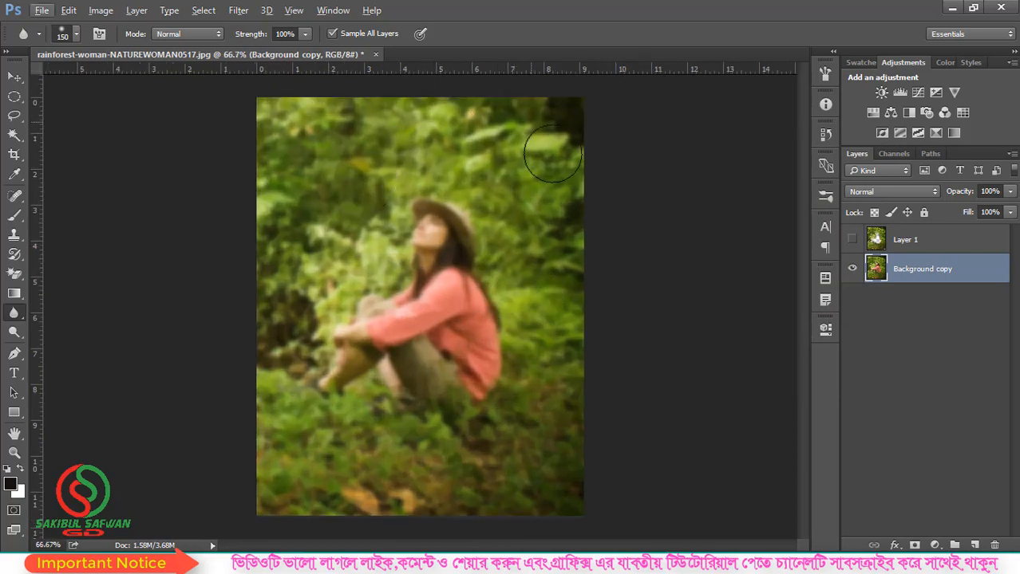
key(ctrl+alt+z)
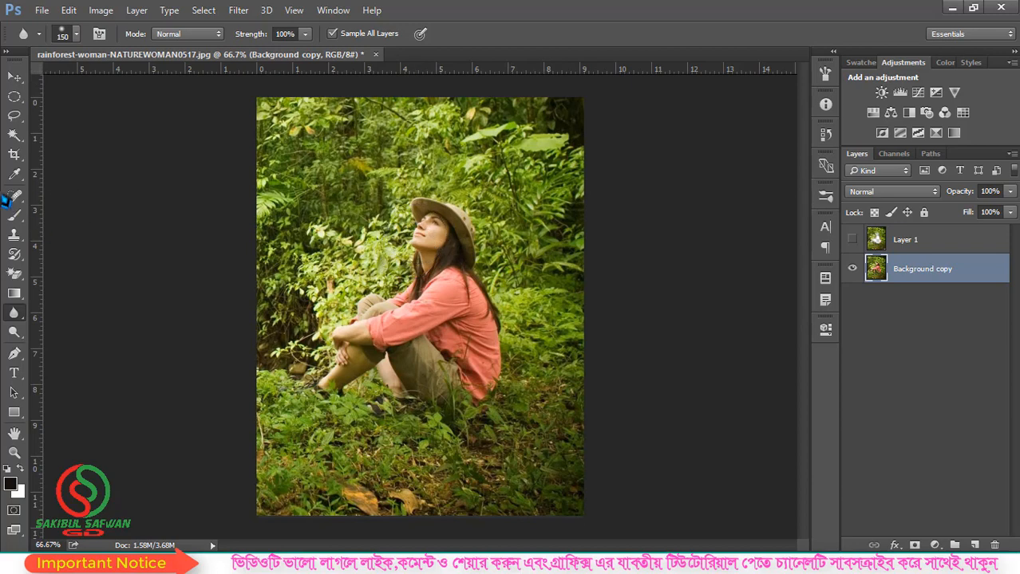
Step: Select the seated woman, including her hat, arms and legs, with the Quick Selection Tool
click(14, 117)
click(14, 96)
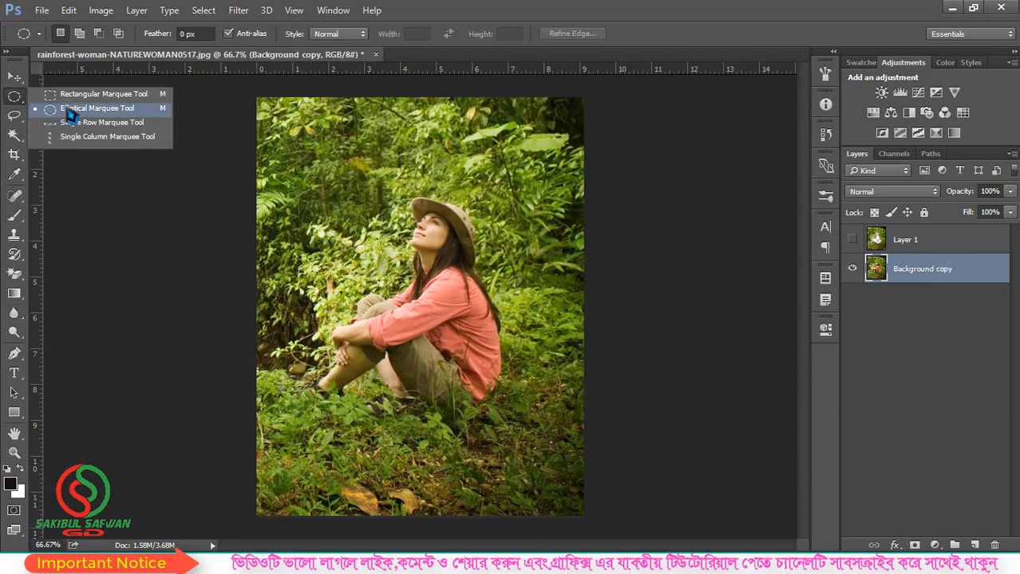
click(14, 135)
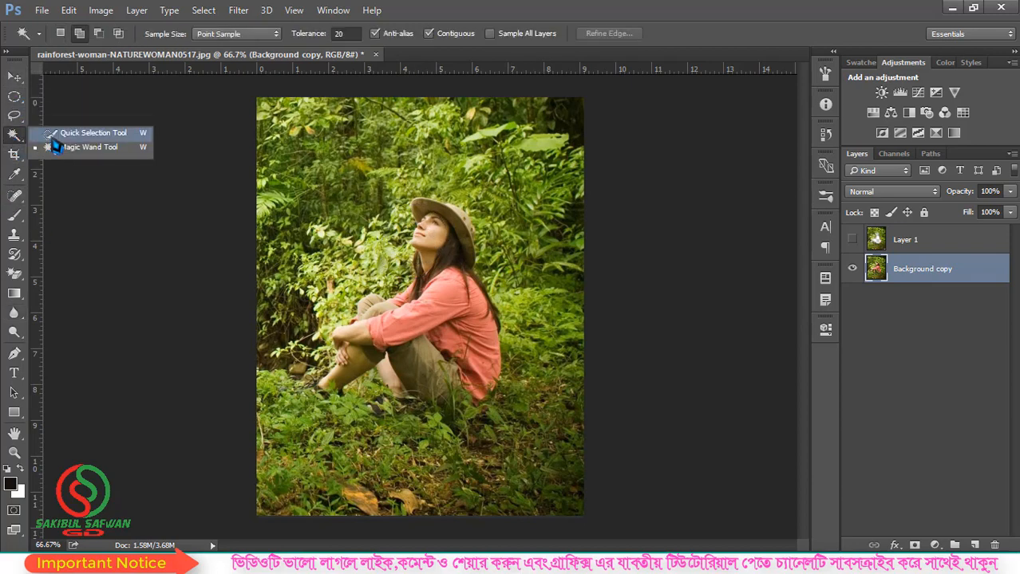
click(87, 134)
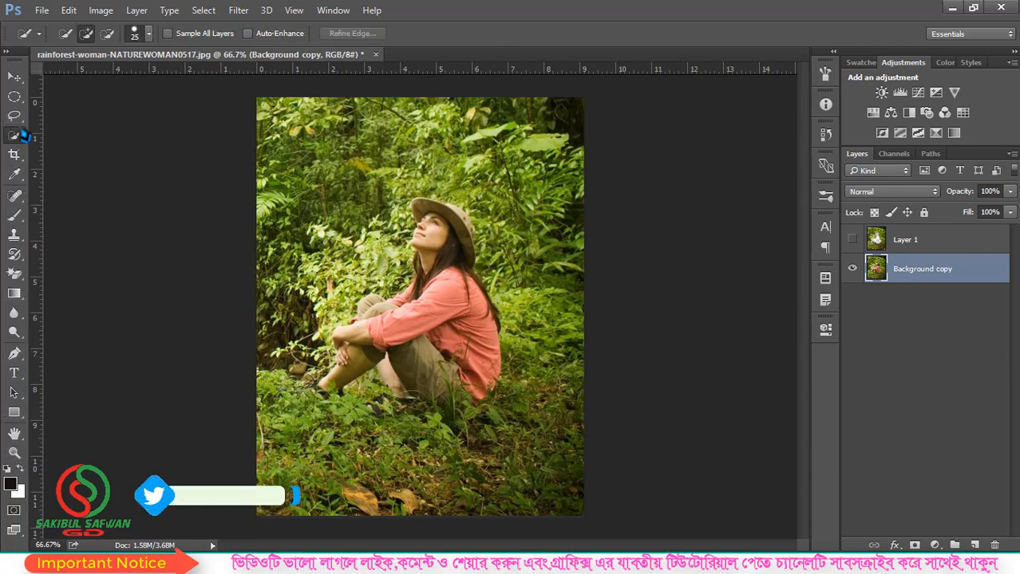
mouse_move(441, 231)
mouse_down()
mouse_move(431, 267)
mouse_move(435, 212)
mouse_move(459, 219)
mouse_move(469, 346)
mouse_move(446, 373)
mouse_up()
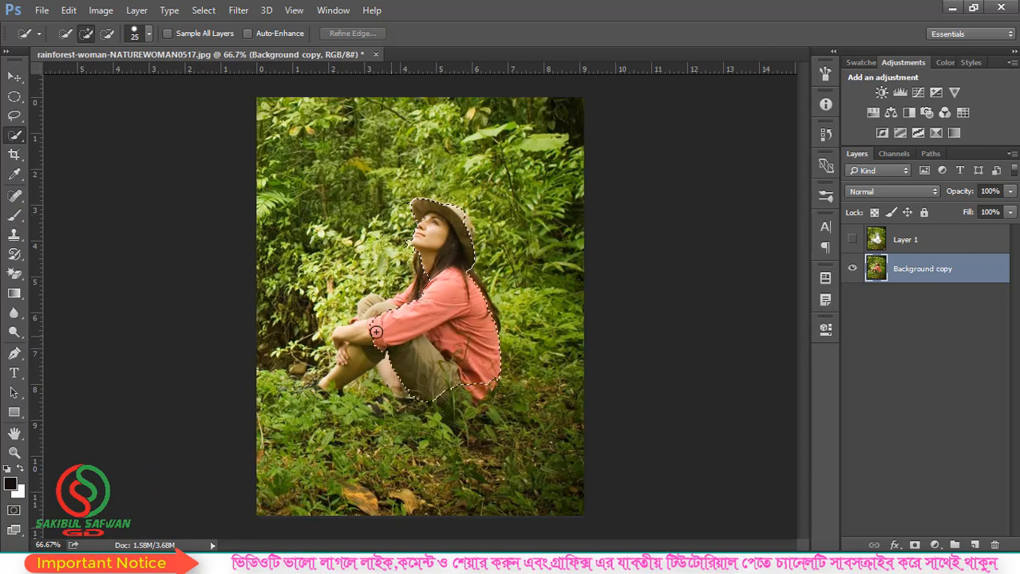
drag(347, 367, 343, 368)
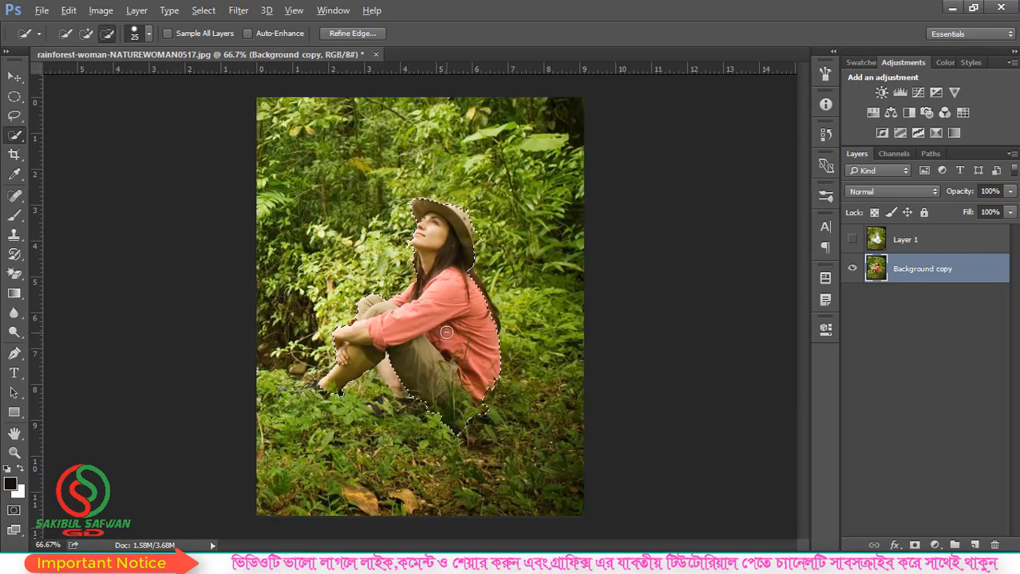
scroll(442, 326, down, 1)
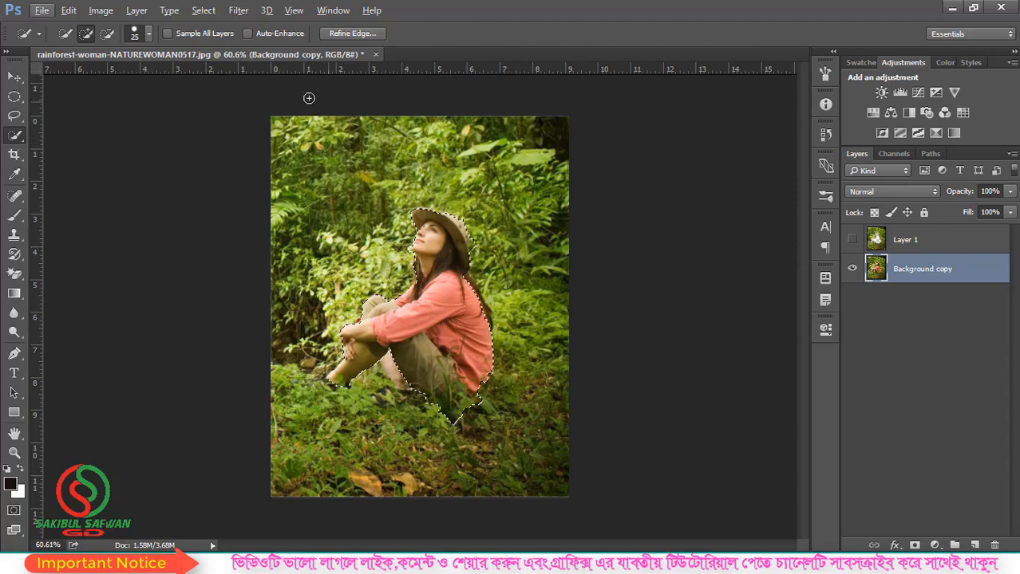
Step: Invert the selection so that it covers the foliage around the woman
click(239, 11)
mouse_move(206, 11)
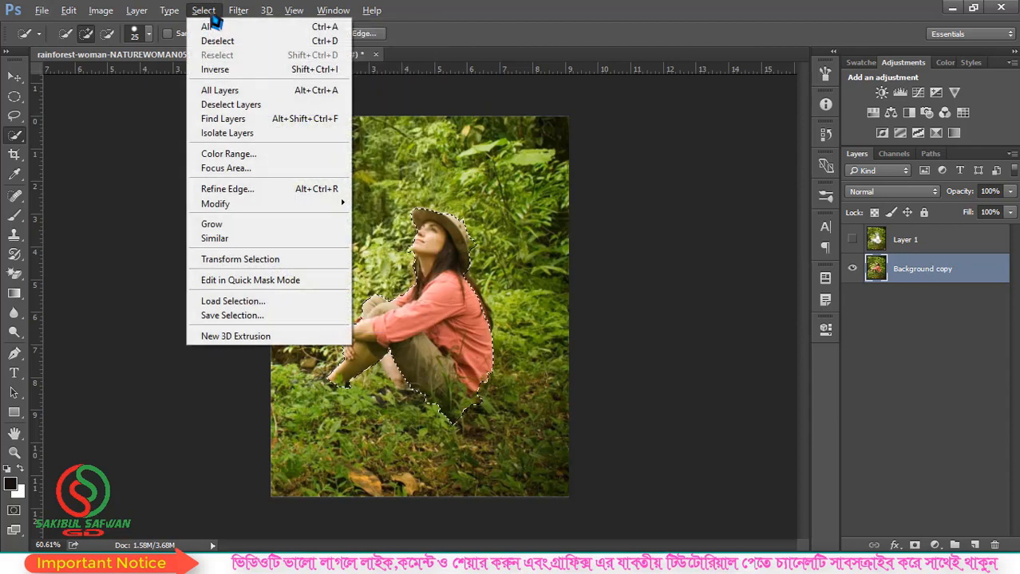
click(228, 71)
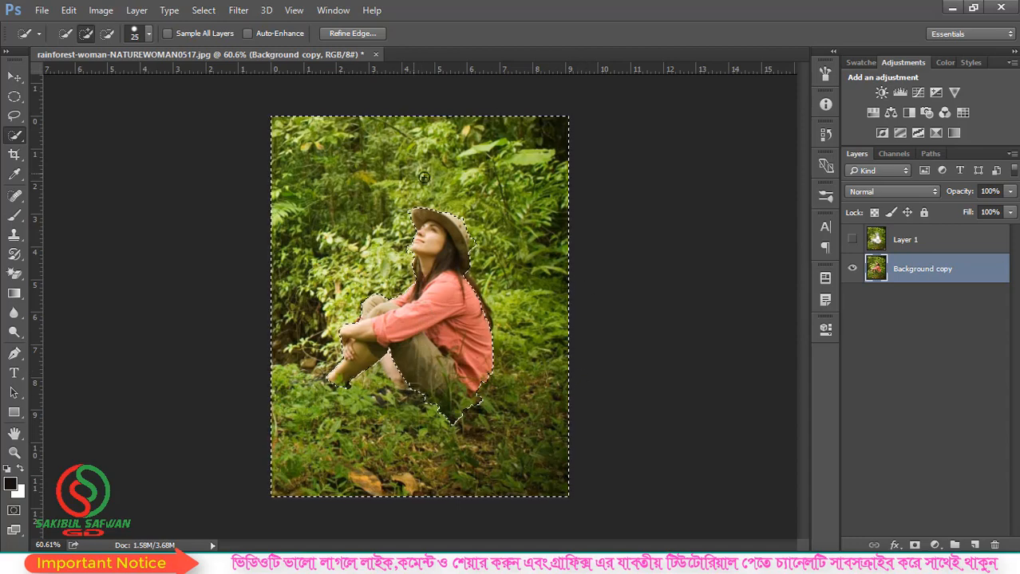
Step: Try a Gaussian Blur with an 8.8-pixel radius on the selected background, and undo it
click(238, 10)
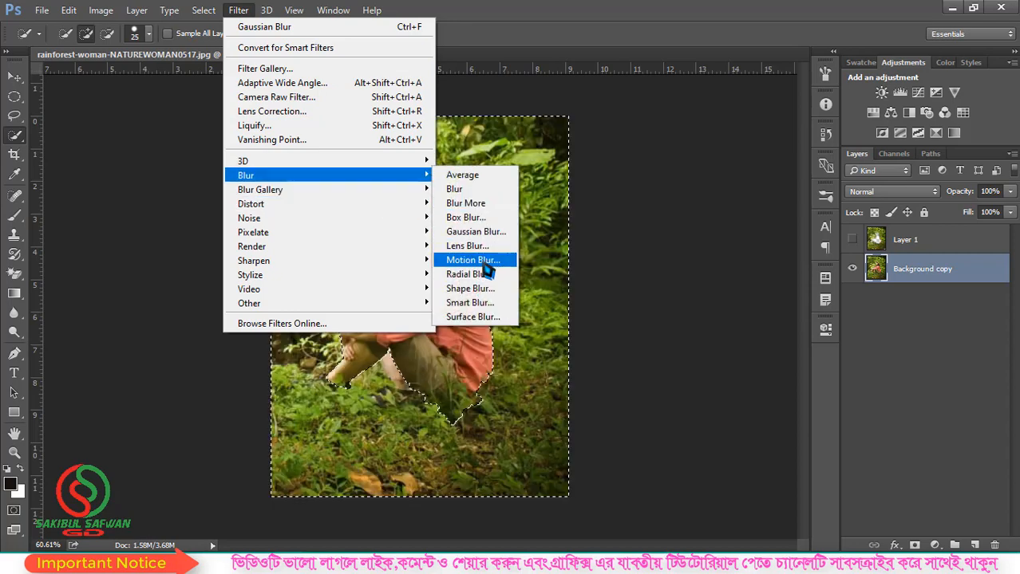
click(479, 232)
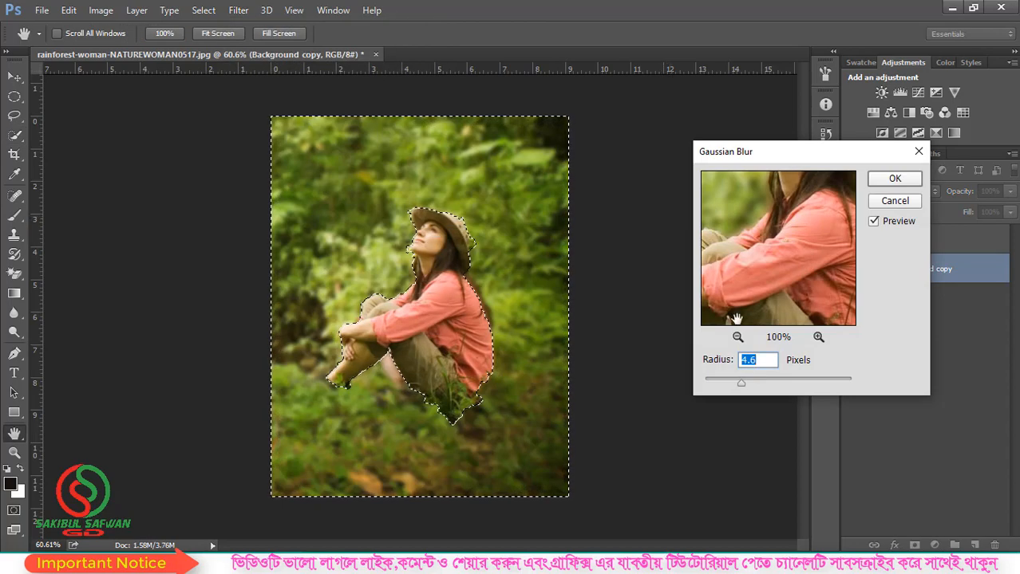
drag(746, 386, 758, 385)
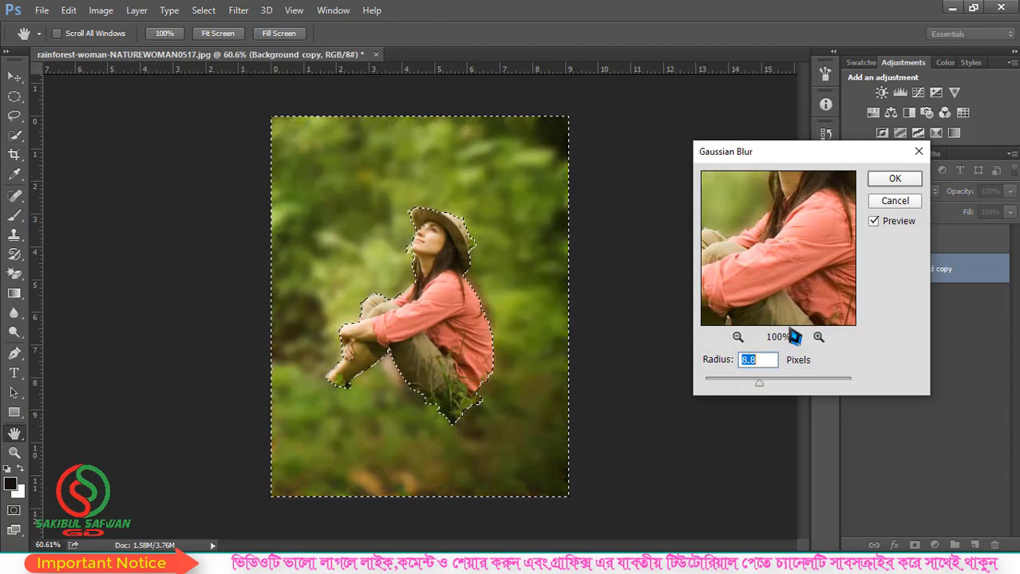
click(885, 181)
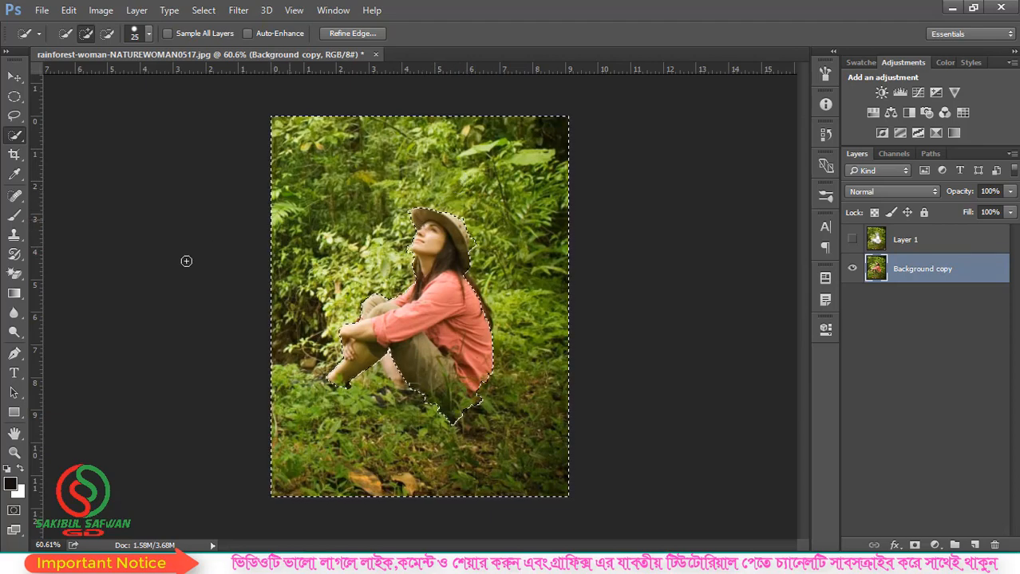
Step: Brush over the selected foliage and grass with the Blur Tool at size 250 and 100% strength, and deselect
click(13, 313)
click(68, 312)
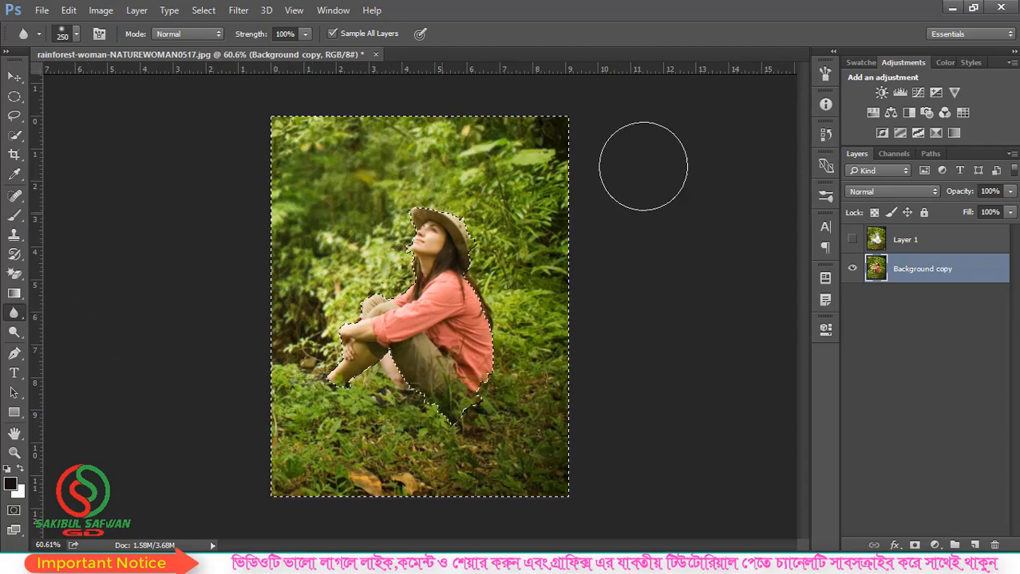
mouse_move(229, 430)
mouse_down()
mouse_move(492, 427)
mouse_move(630, 409)
mouse_move(333, 520)
mouse_move(532, 501)
mouse_move(332, 506)
mouse_move(521, 447)
mouse_move(493, 453)
mouse_move(589, 194)
mouse_move(575, 131)
mouse_move(430, 164)
mouse_move(332, 139)
mouse_move(271, 501)
mouse_move(416, 111)
mouse_move(513, 262)
mouse_move(292, 311)
mouse_move(478, 260)
mouse_up()
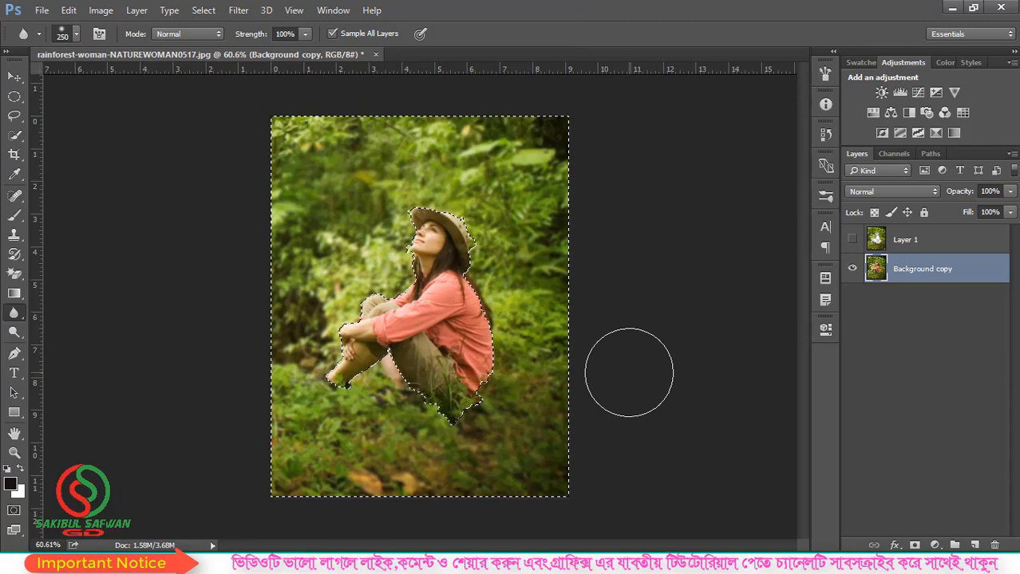
key(ctrl+d)
scroll(447, 277, down, 2)
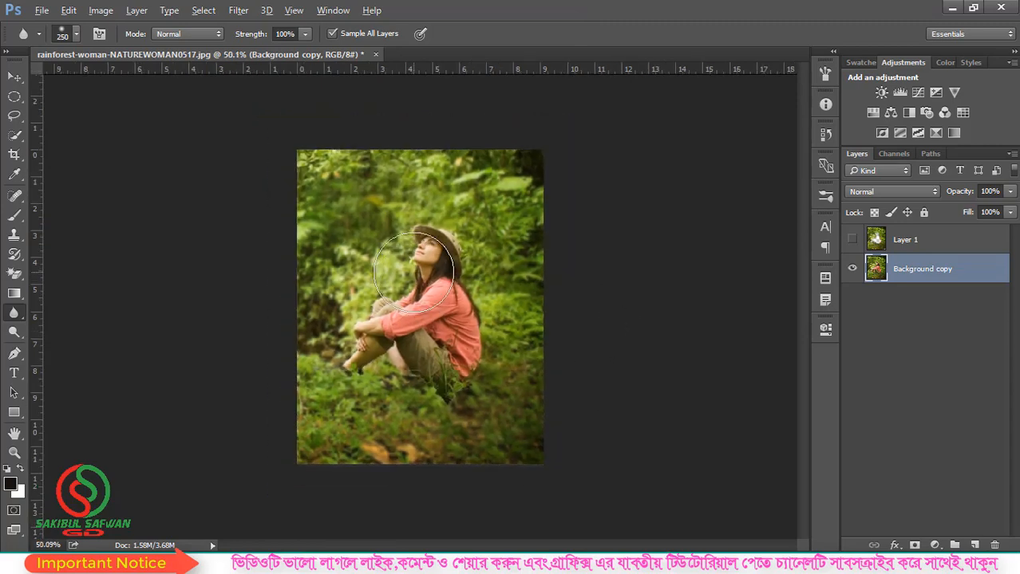
scroll(455, 284, up, 4)
scroll(461, 290, down, 1)
scroll(460, 290, down, 2)
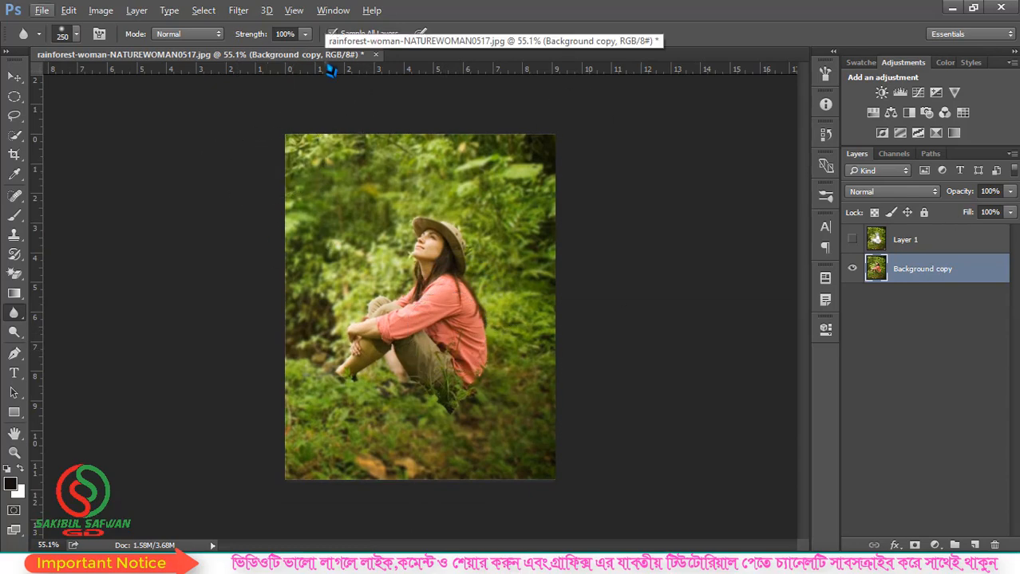
Step: Restore the background selection and close the rainforest photo without saving
key(ctrl+shift+d)
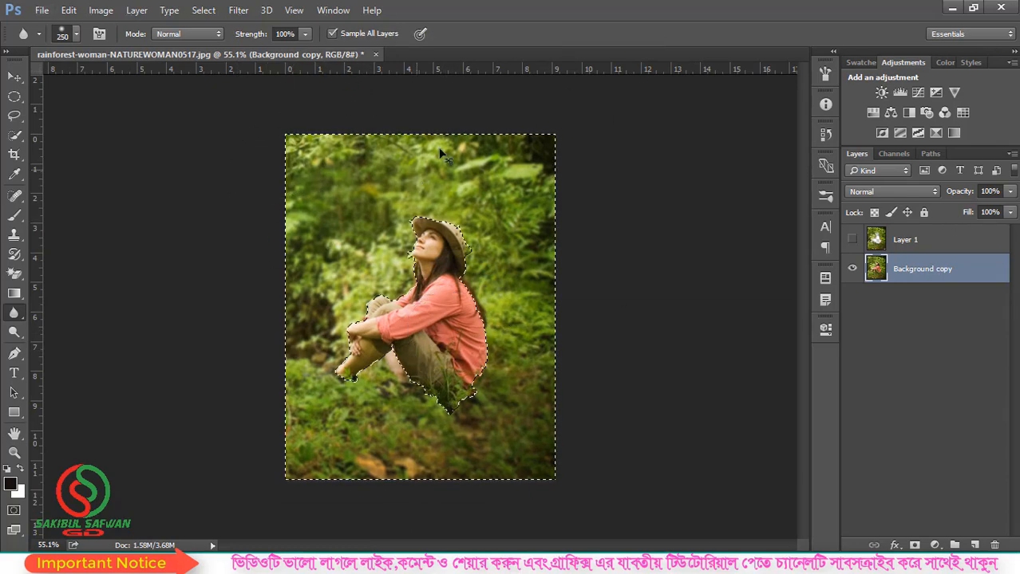
click(375, 55)
click(519, 232)
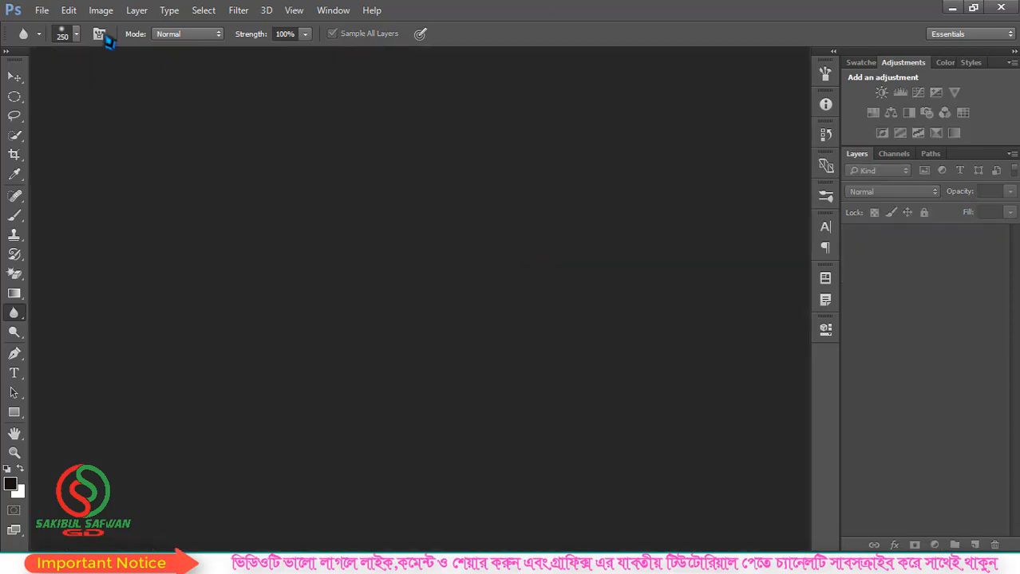
Step: Open the cyclist photo named 2 from the Desktop and accept the pixel aspect ratio notice
click(41, 9)
click(80, 39)
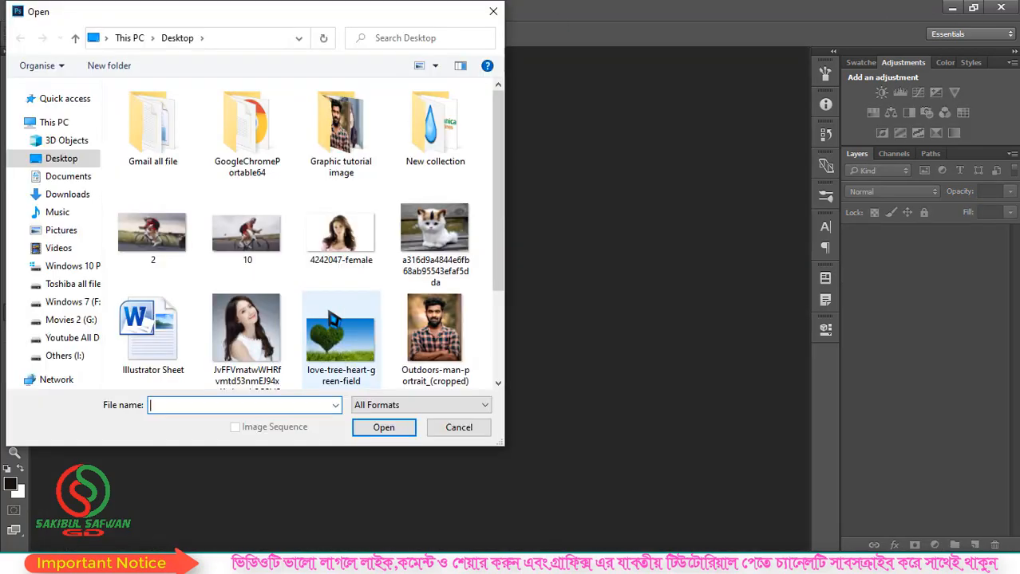
scroll(331, 318, down, 1)
click(152, 210)
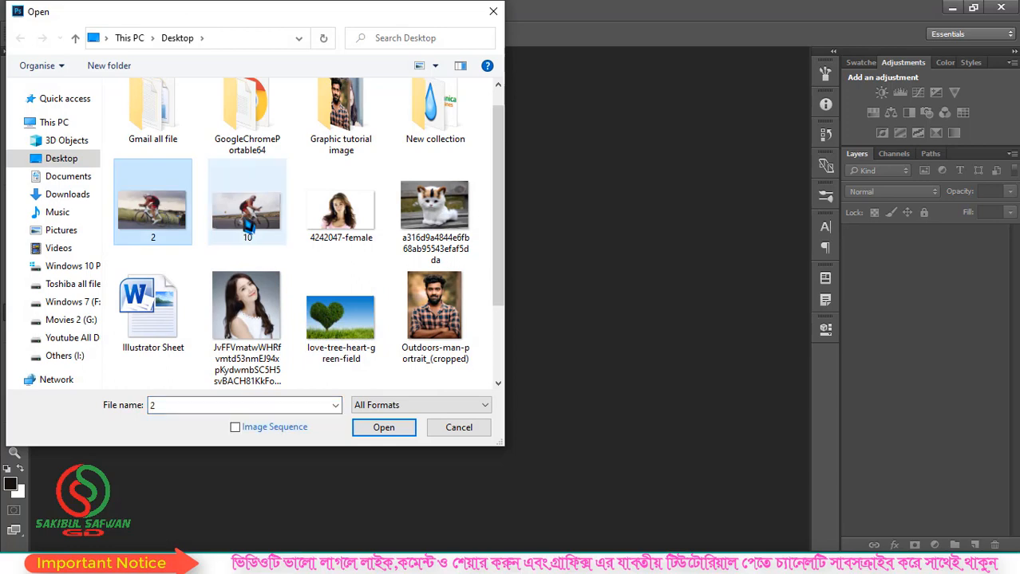
click(247, 225)
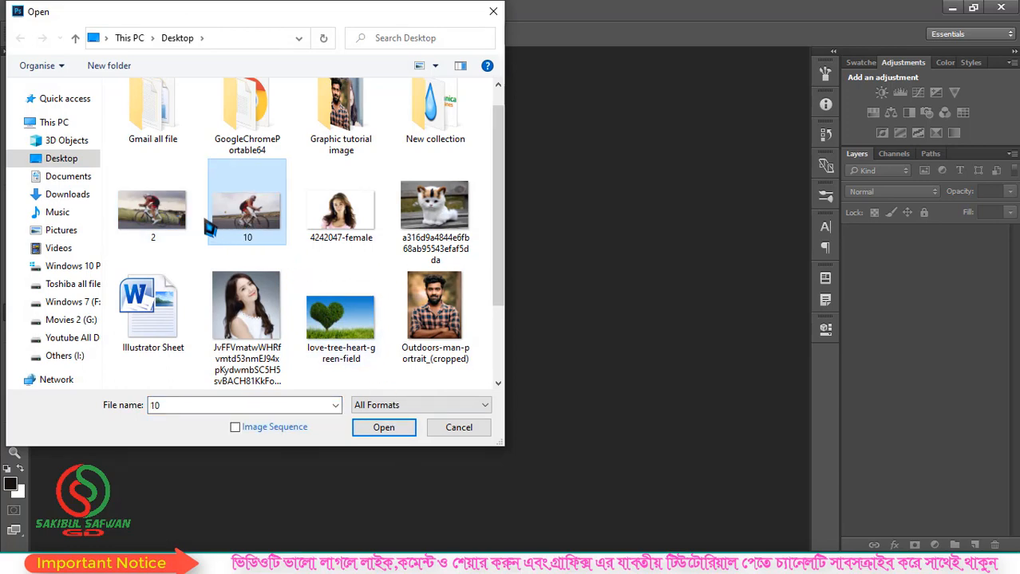
click(176, 212)
click(383, 427)
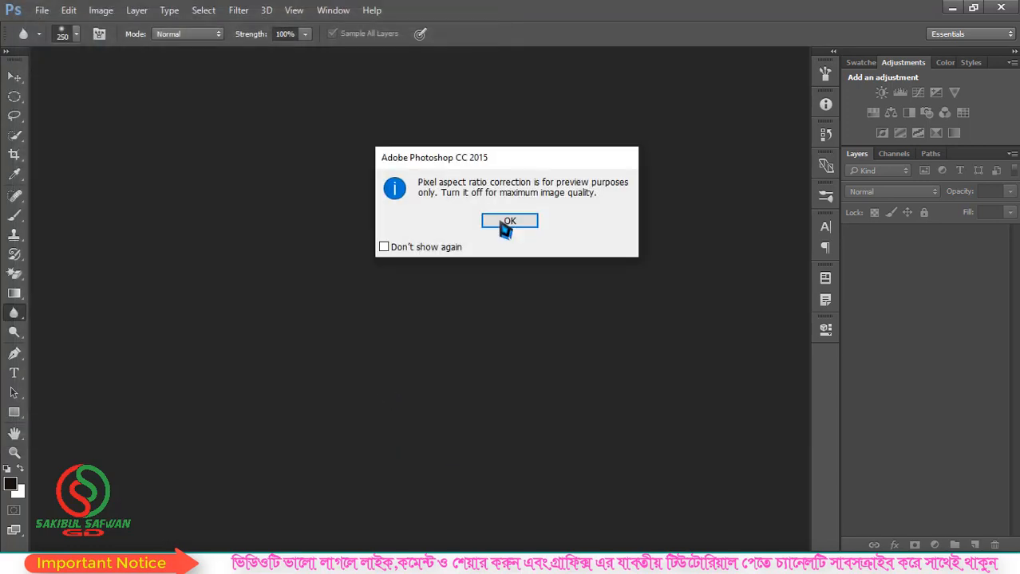
click(506, 223)
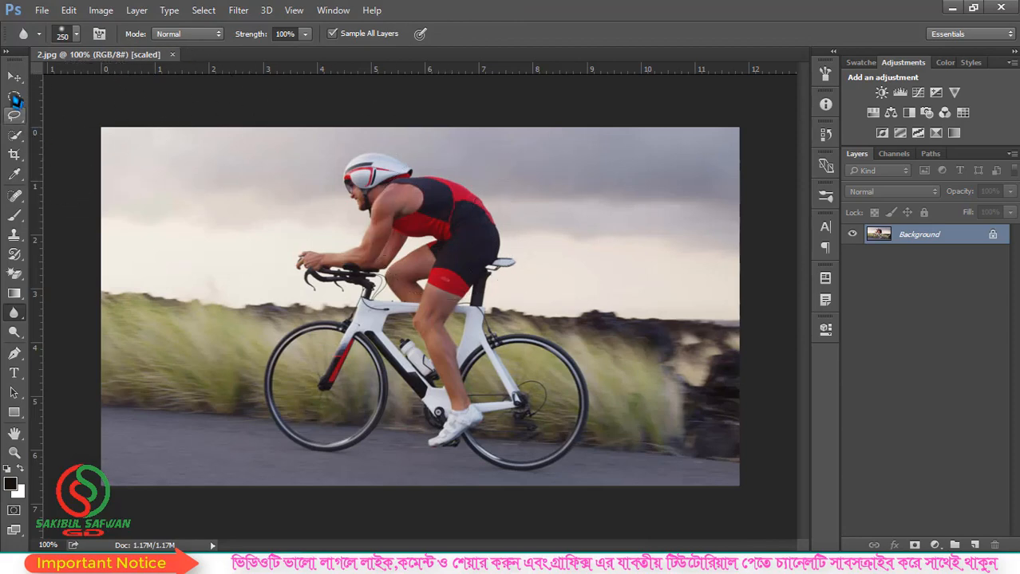
Step: Draw a loose freehand selection around the cyclist and the bicycle with the Lasso Tool
right_click(14, 78)
right_click(16, 119)
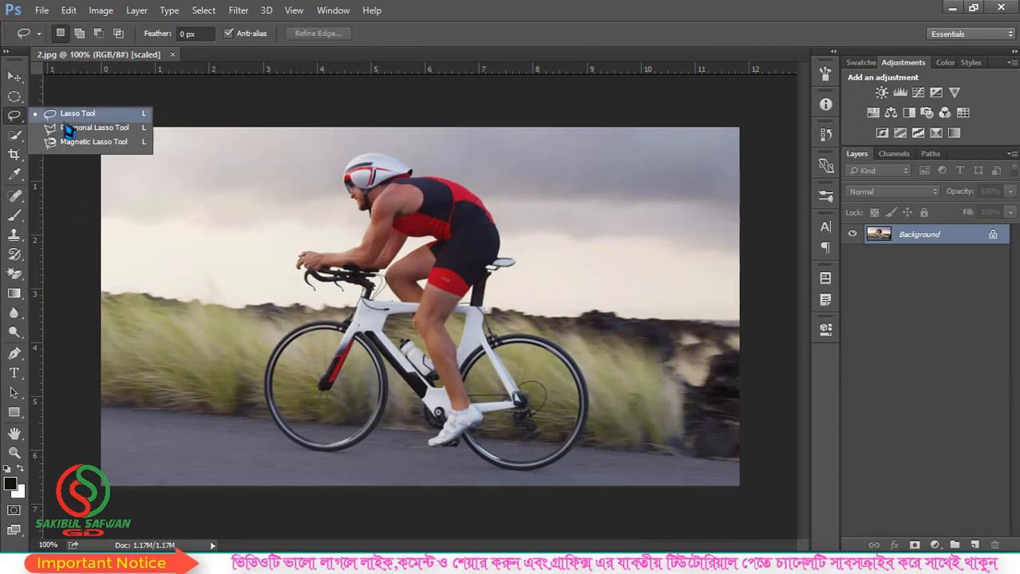
click(75, 114)
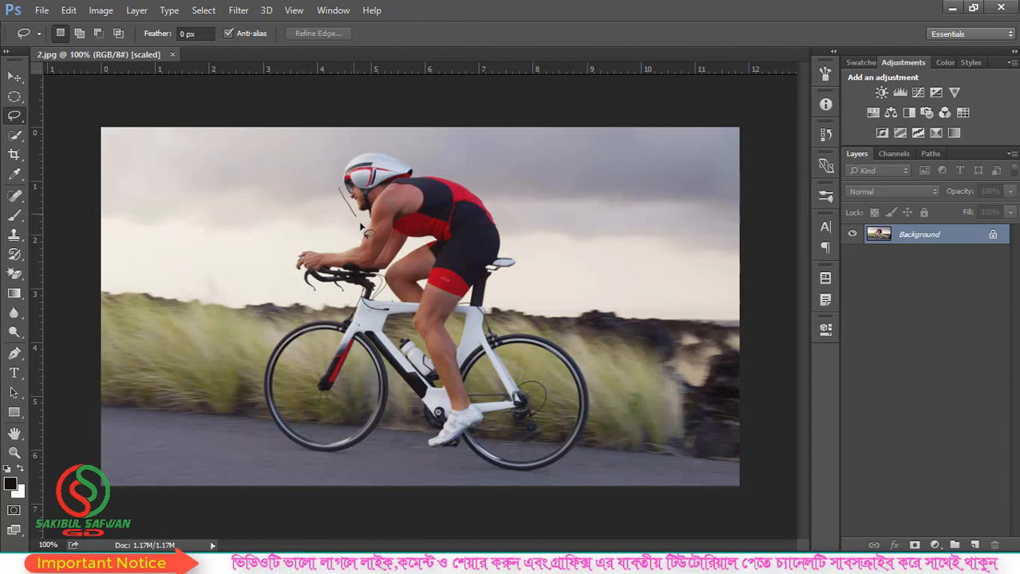
mouse_move(420, 477)
mouse_down()
mouse_move(616, 451)
mouse_move(605, 328)
mouse_move(556, 281)
mouse_move(512, 174)
mouse_move(341, 156)
mouse_move(338, 187)
mouse_up()
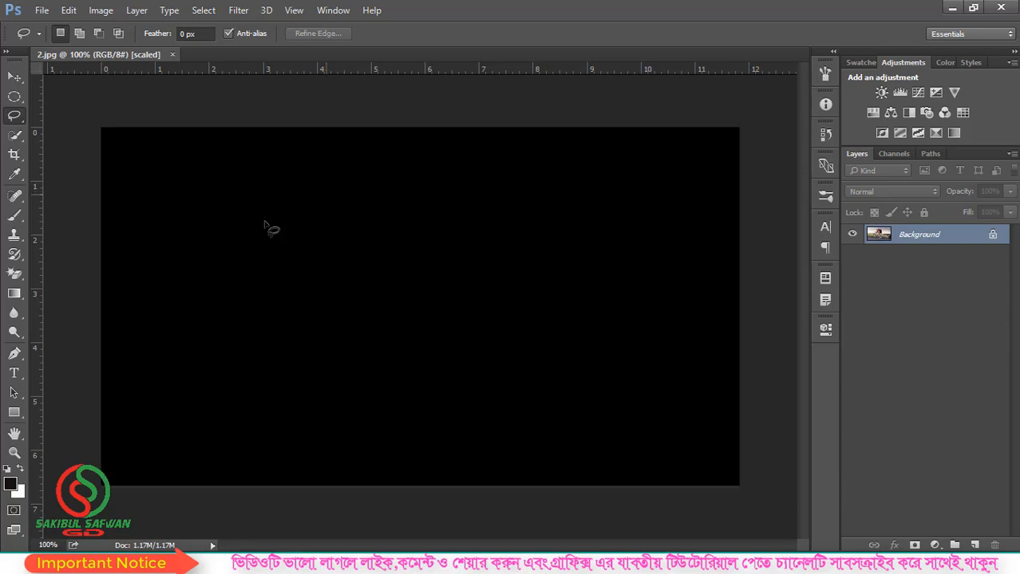
Step: Apply a Radial Blur to the selected cyclist using the Zoom method, Best quality and an amount of 23
click(239, 10)
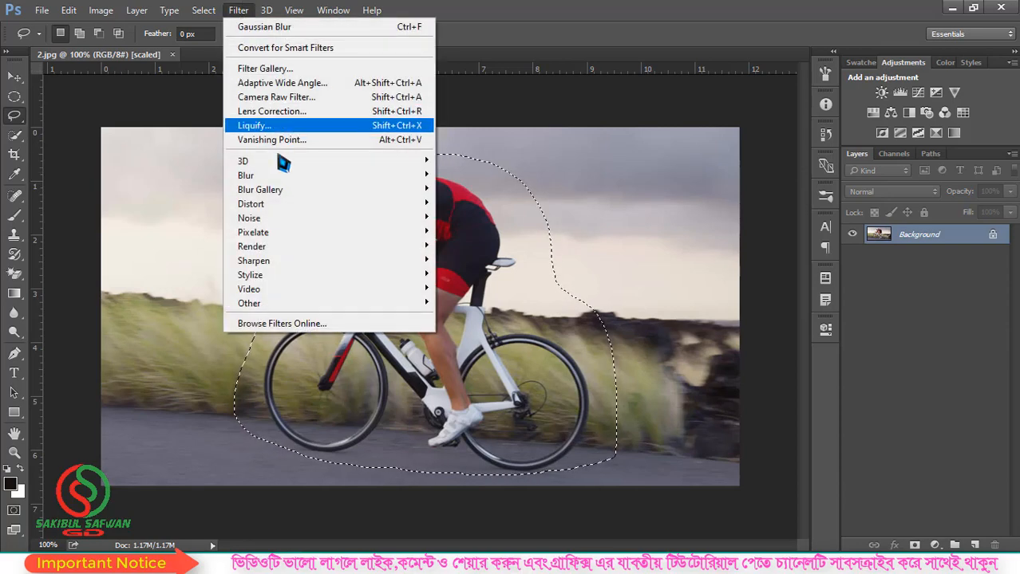
mouse_move(270, 179)
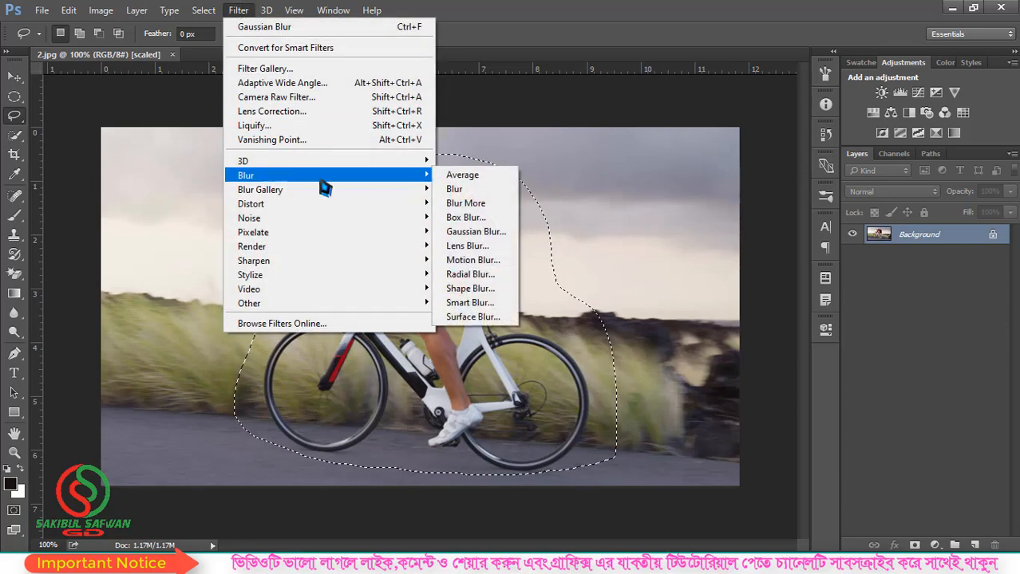
click(479, 274)
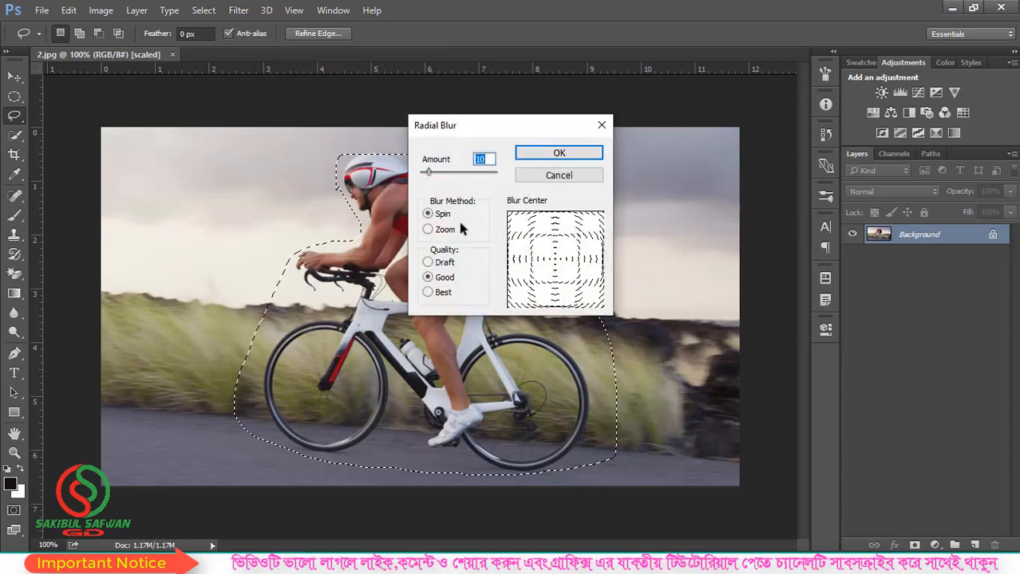
click(428, 230)
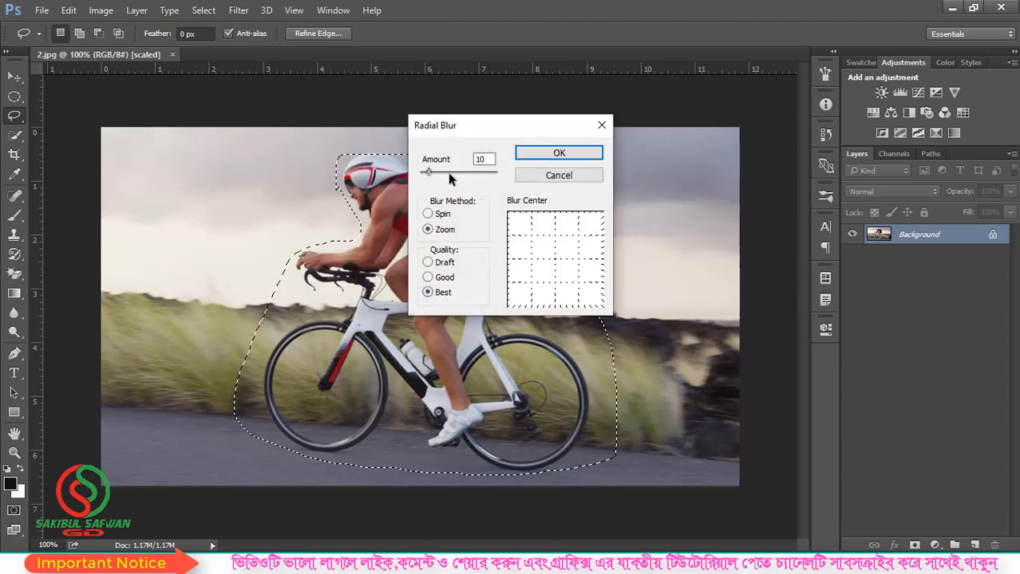
drag(432, 172, 436, 173)
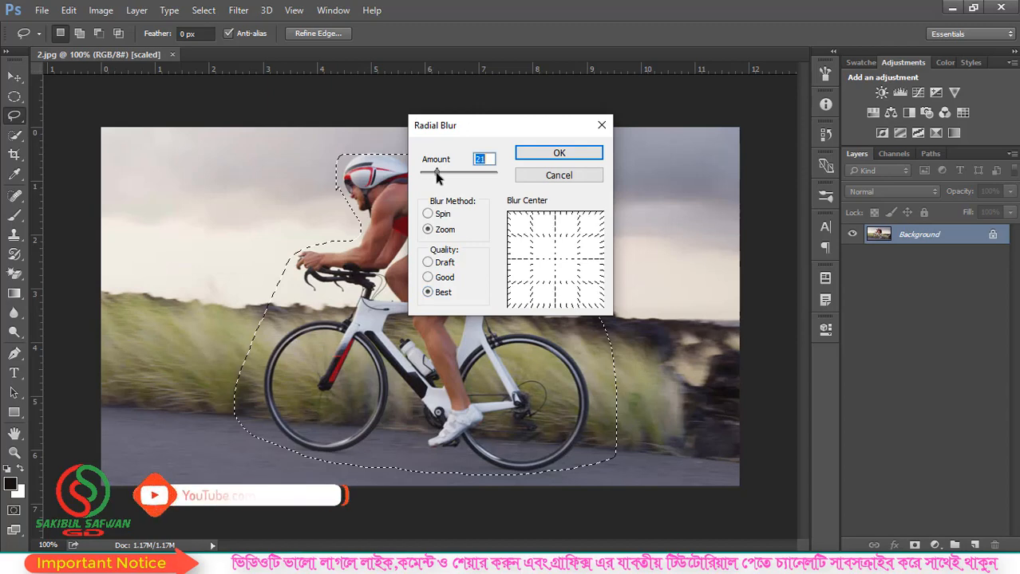
click(585, 154)
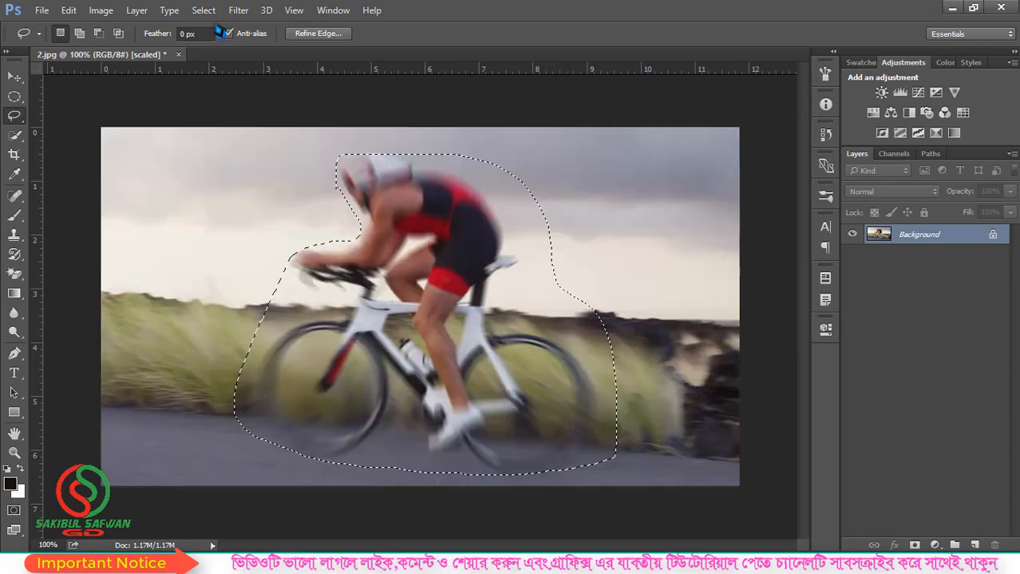
Step: Deselect the cyclist area to check the blur on the whole photo, and undo the deselection
click(204, 9)
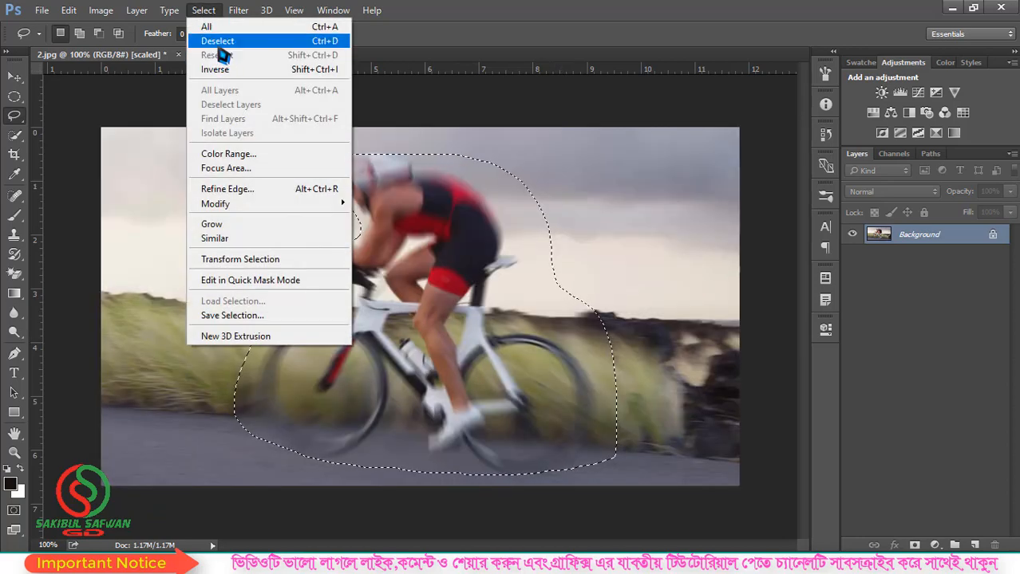
click(217, 42)
scroll(453, 246, down, 3)
scroll(463, 242, up, 5)
scroll(464, 242, down, 2)
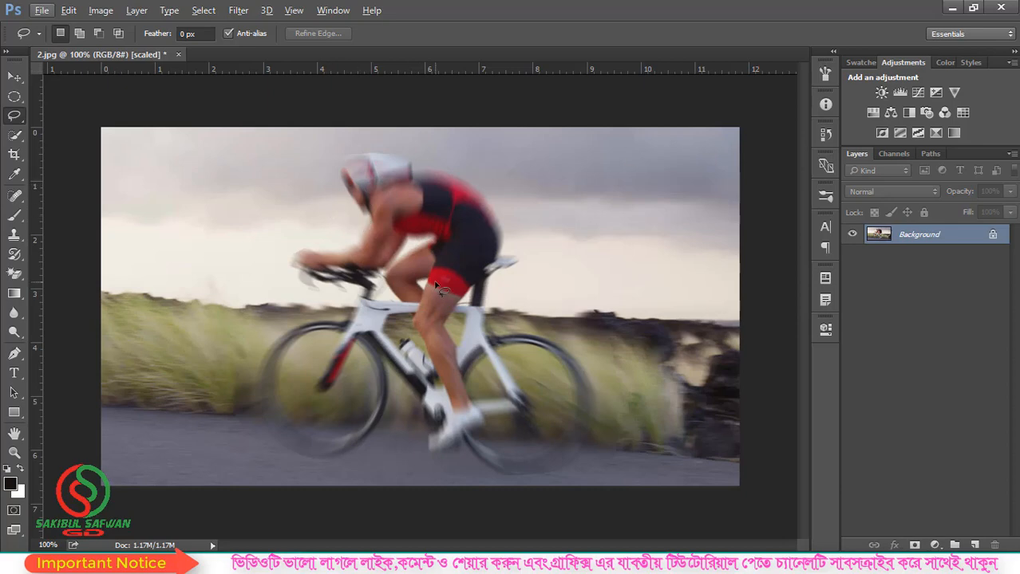
key(ctrl+alt+z)
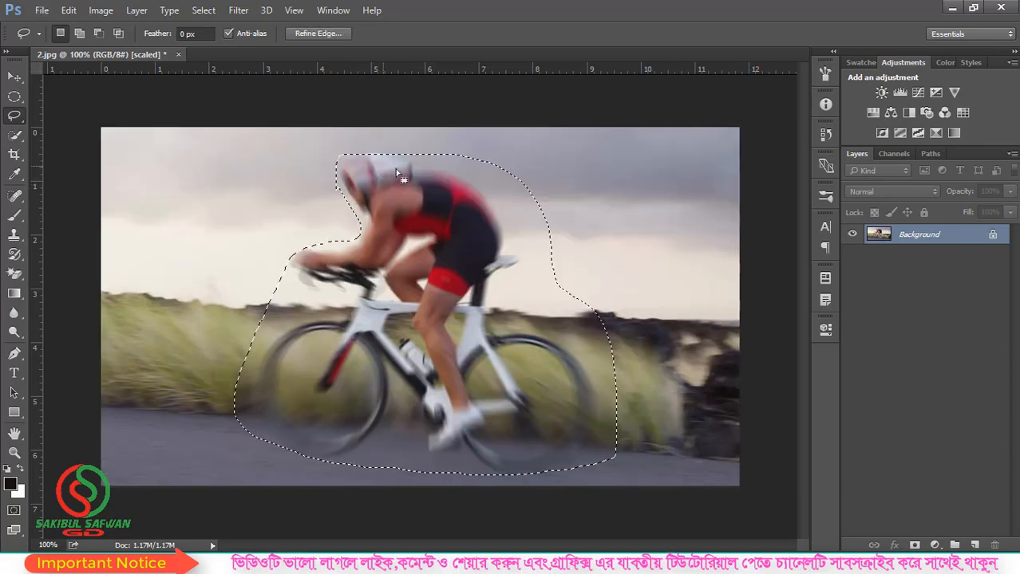
Step: Invert the selection to the background and apply Radial Blur with amount 23, Zoom method and Best quality
click(203, 11)
click(240, 69)
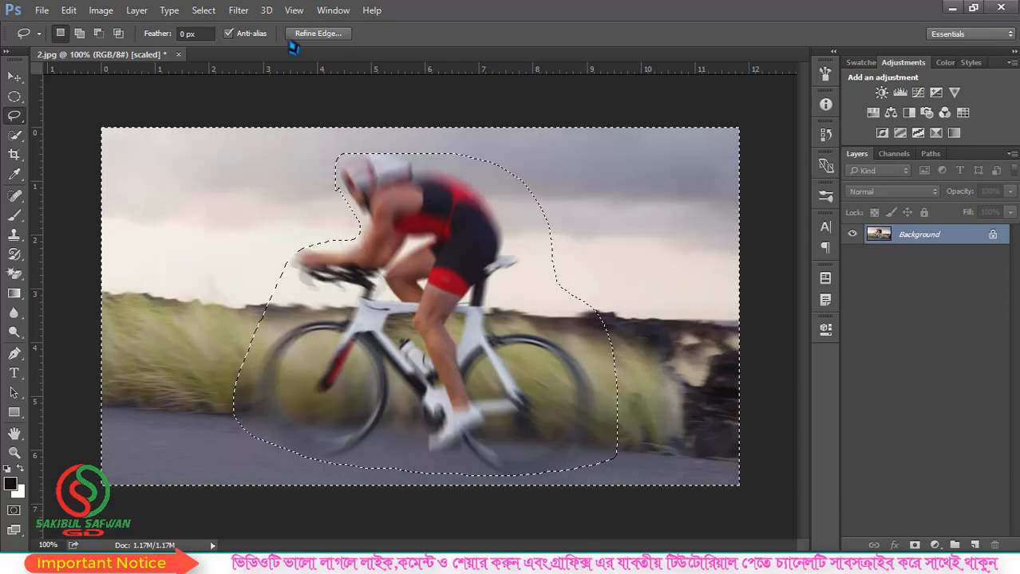
click(237, 10)
mouse_move(356, 180)
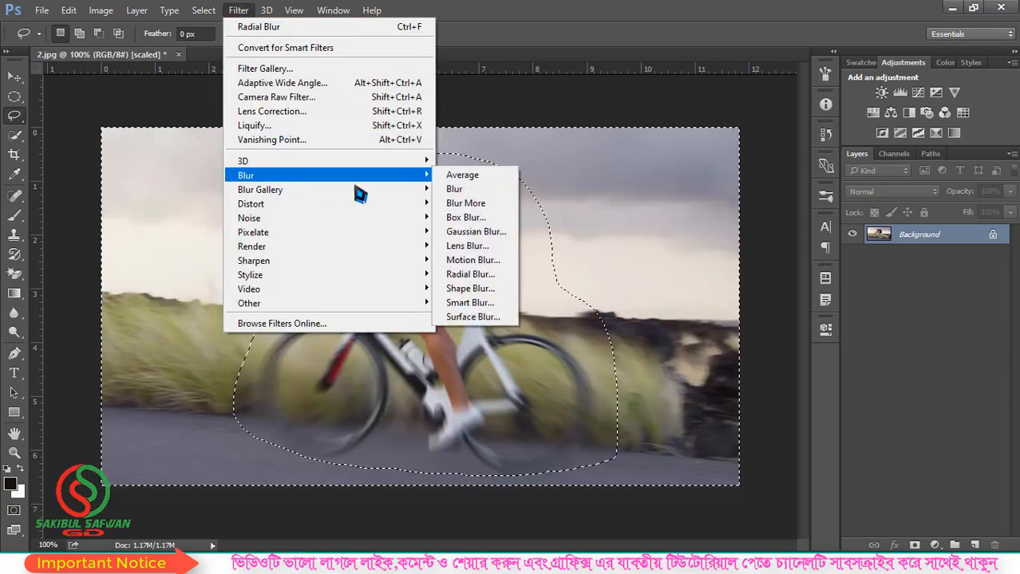
click(477, 274)
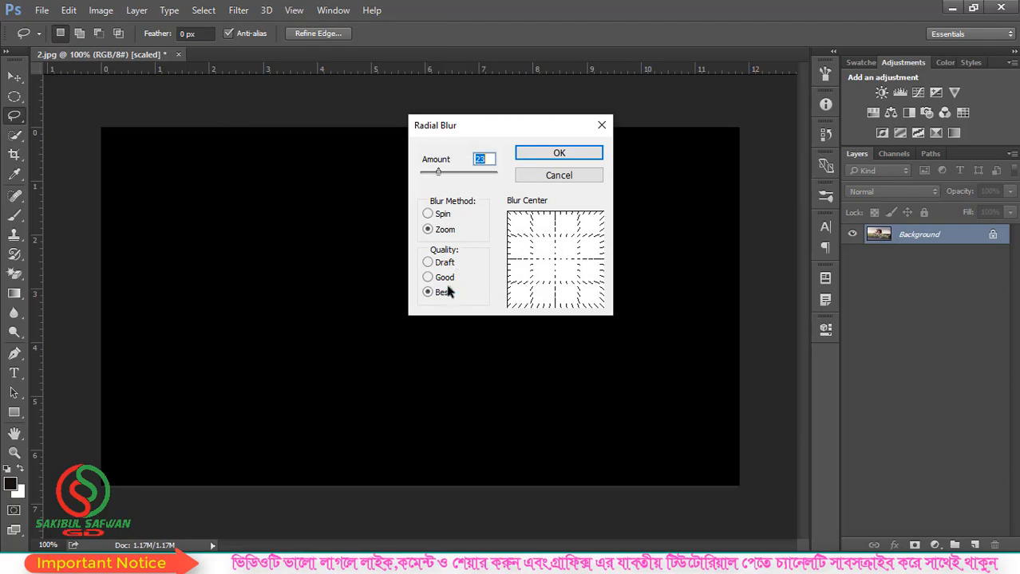
click(558, 155)
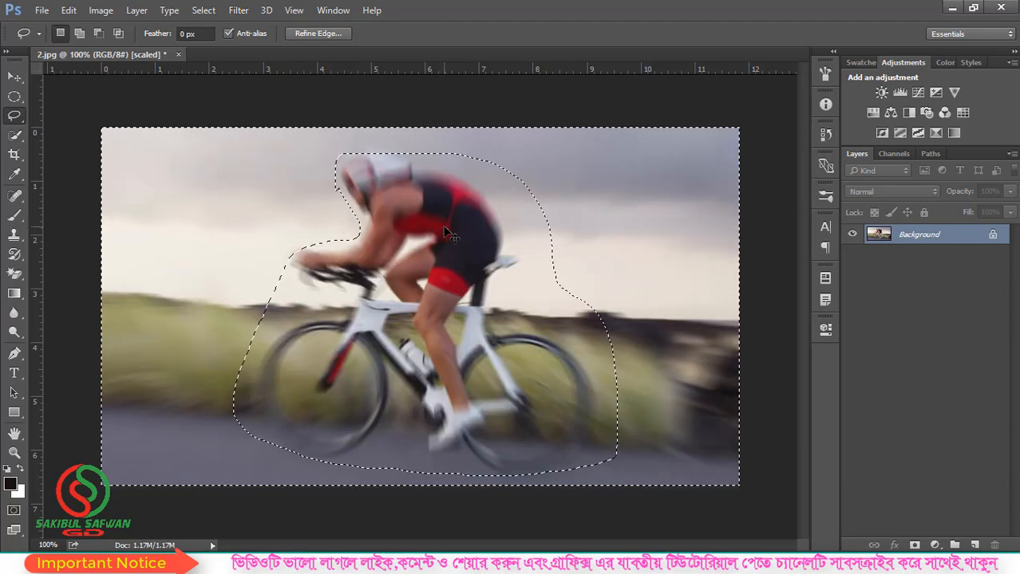
Step: Deselect the background and check the zoom blur across the cyclist photo
key(ctrl+d)
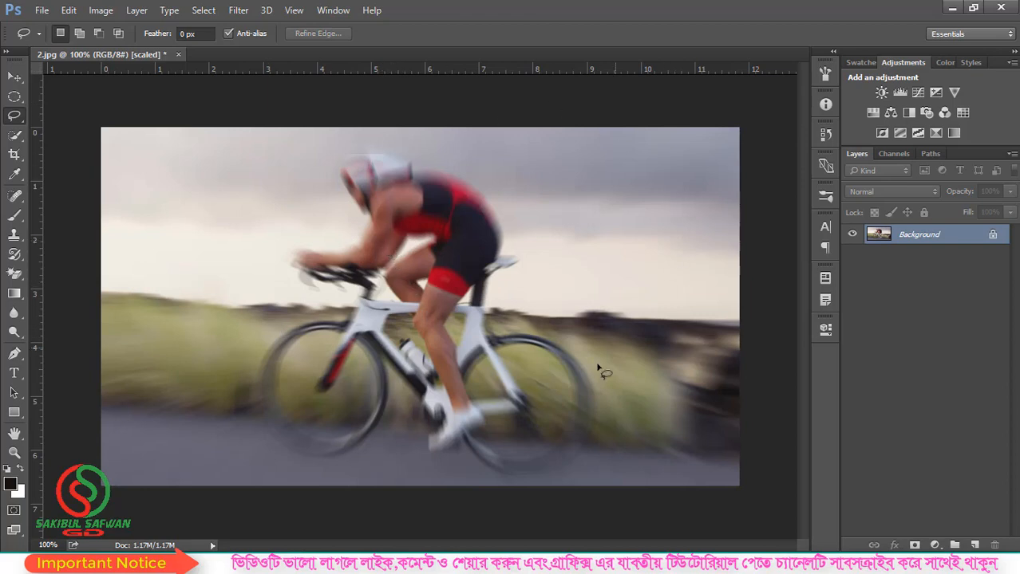
scroll(539, 335, down, 2)
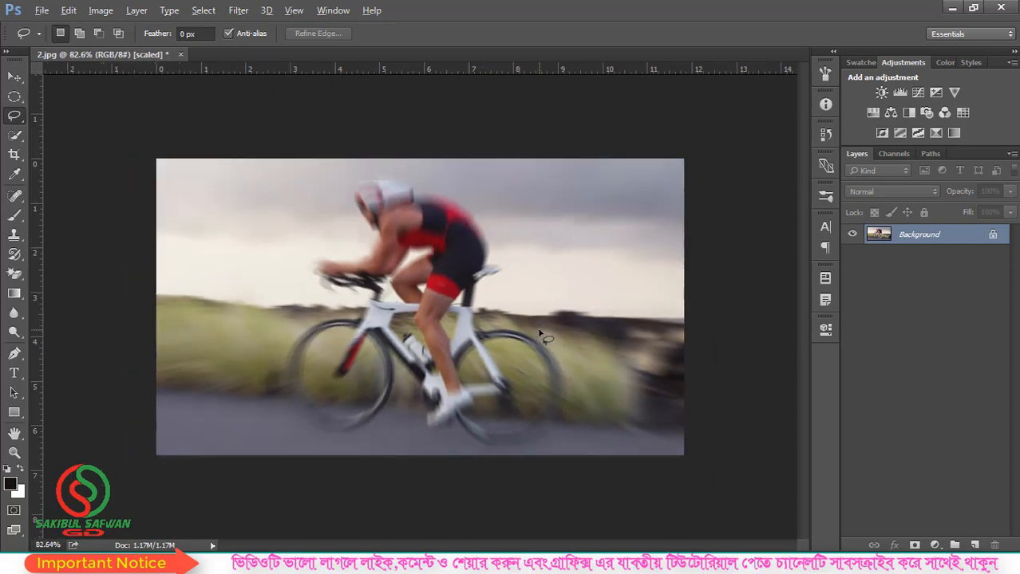
scroll(539, 335, up, 3)
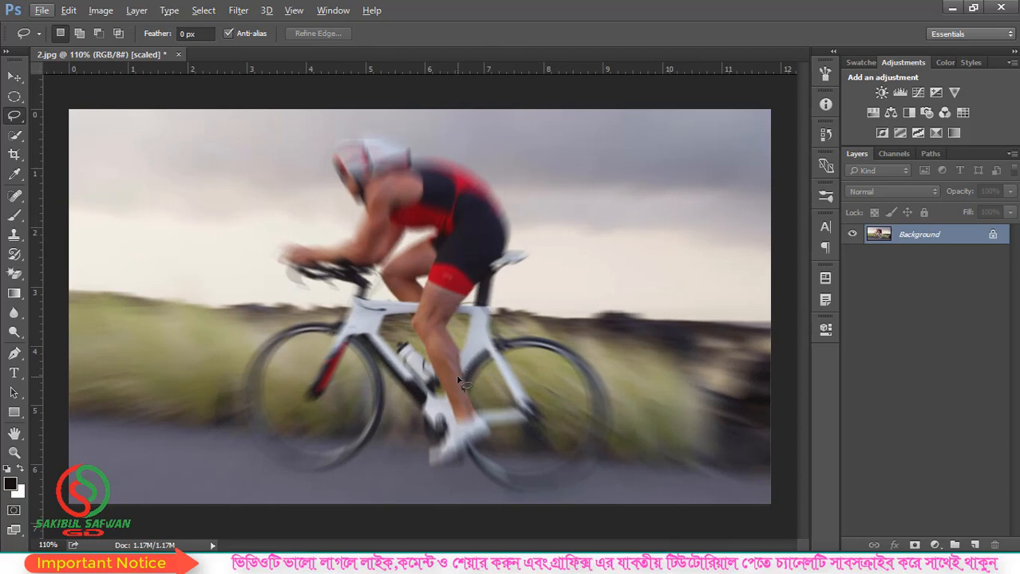
scroll(434, 381, down, 2)
click(239, 10)
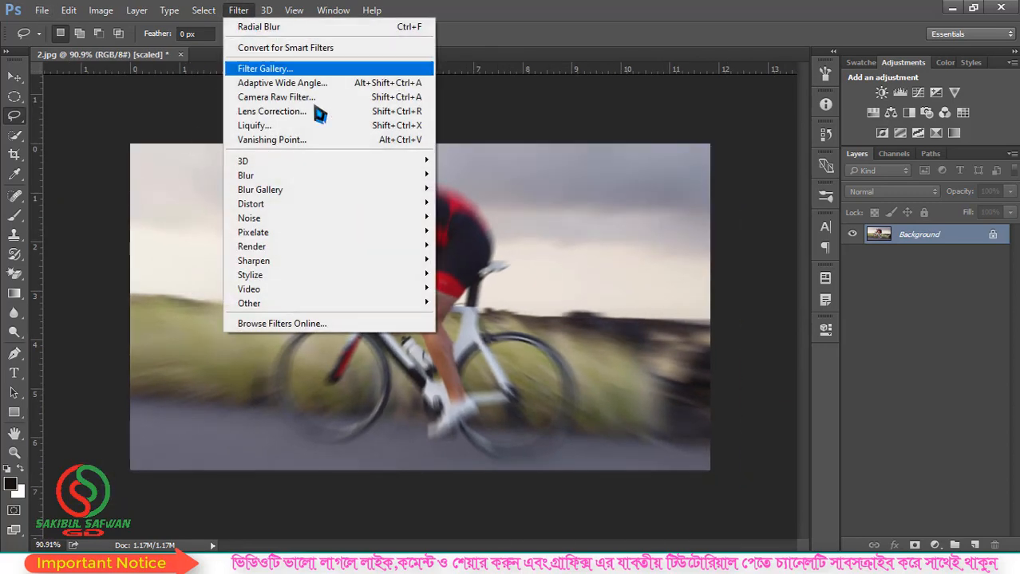
mouse_move(285, 182)
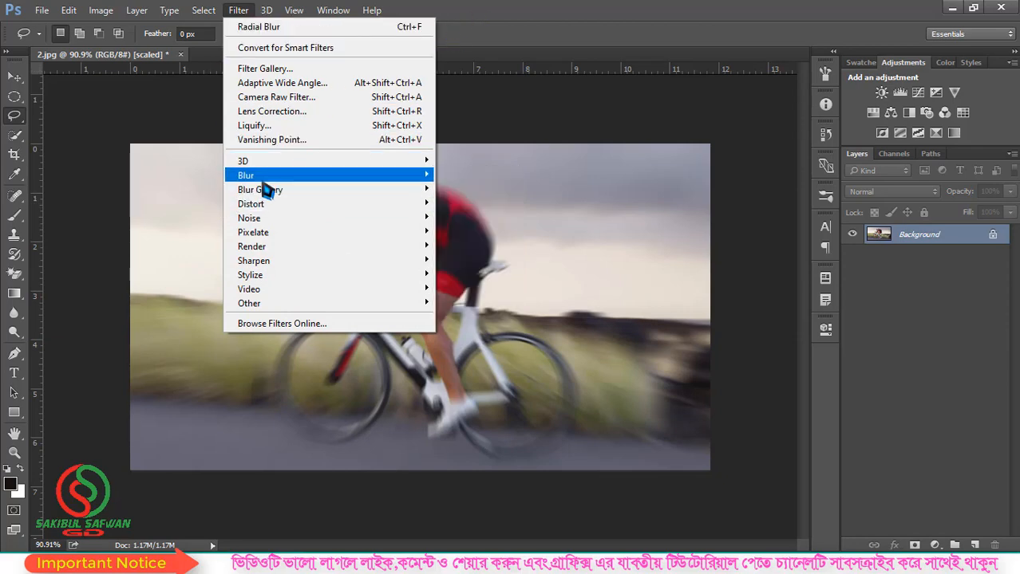
Step: Switch to the Sharpen Tool and reduce its brush size to 125
click(14, 313)
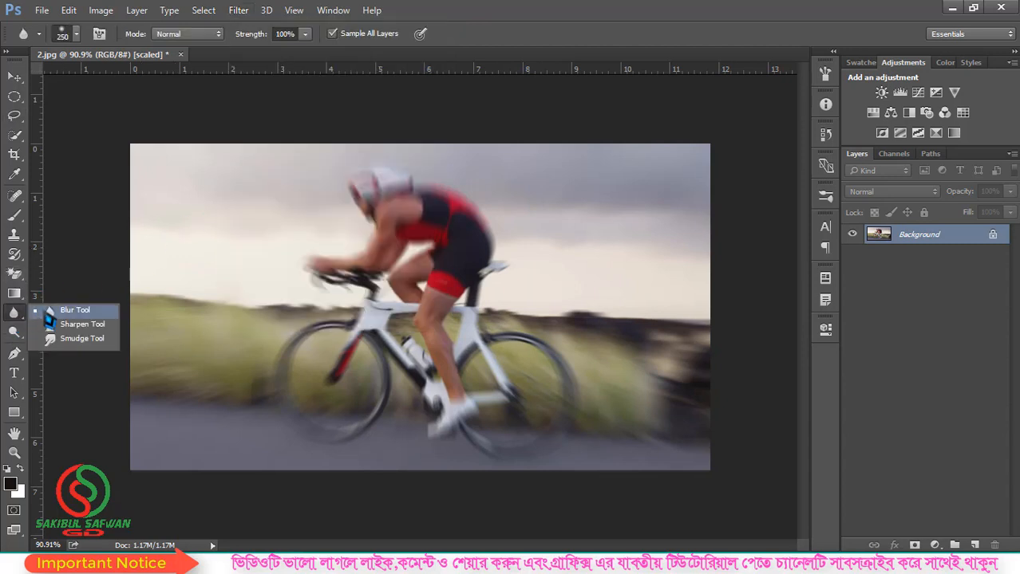
click(96, 326)
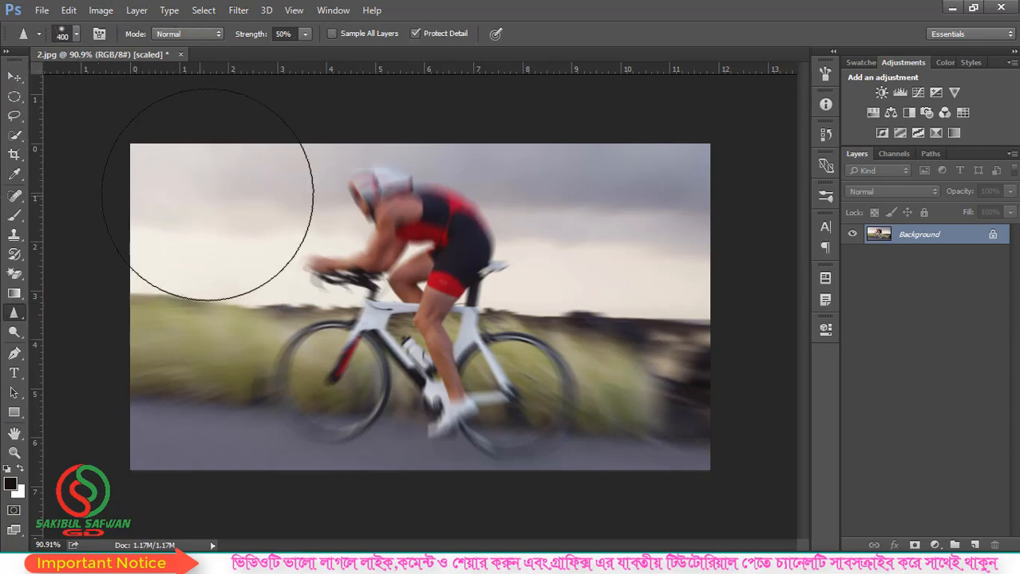
key(bracketleft)
key(bracketleft)
key(bracketleft)
key(bracketleft)
key(bracketleft)
key(bracketleft)
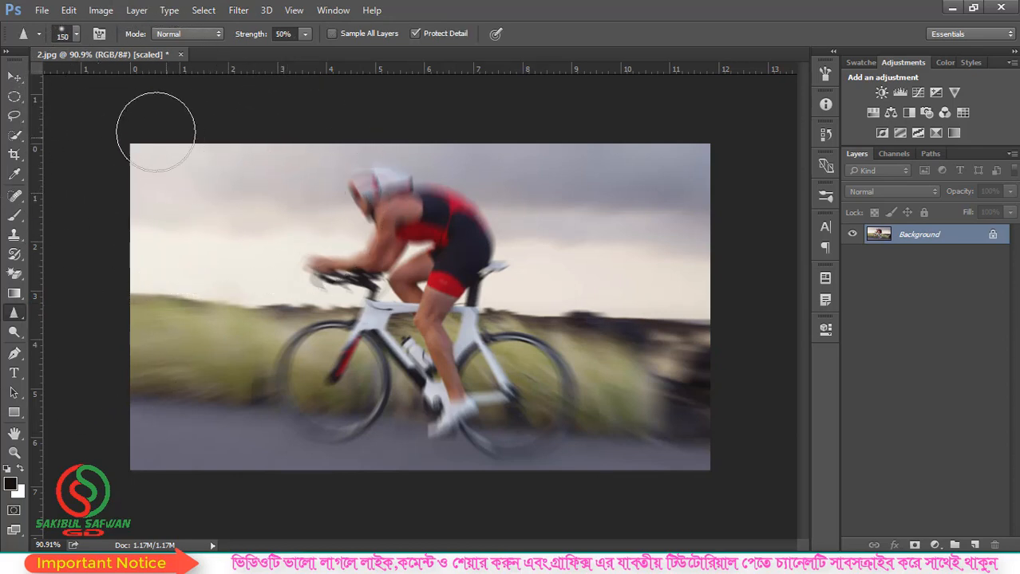
Step: Close the cyclist photo without saving and open the portrait of the woman in a white top from the Desktop
click(181, 54)
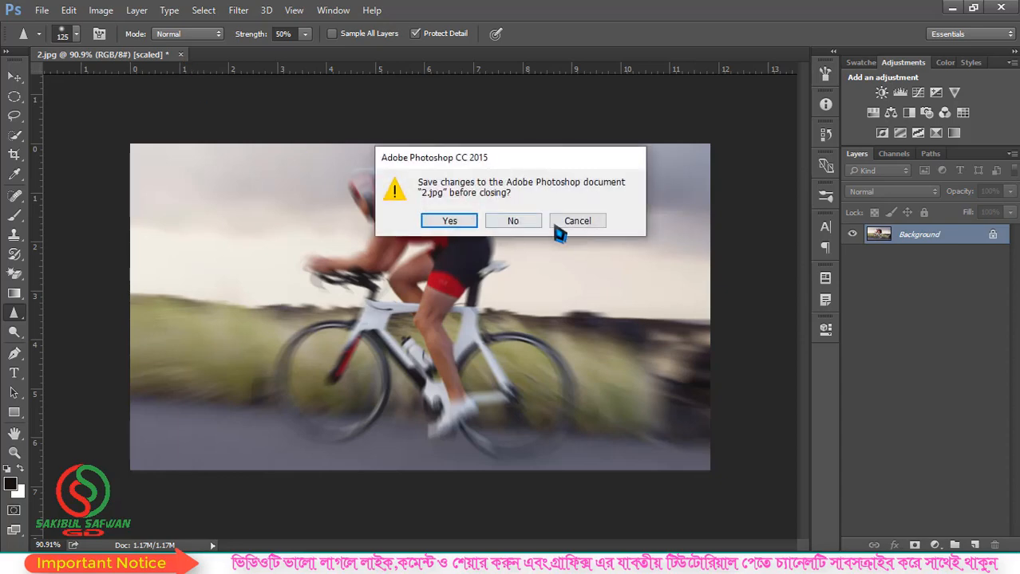
key(n)
key(ctrl+o)
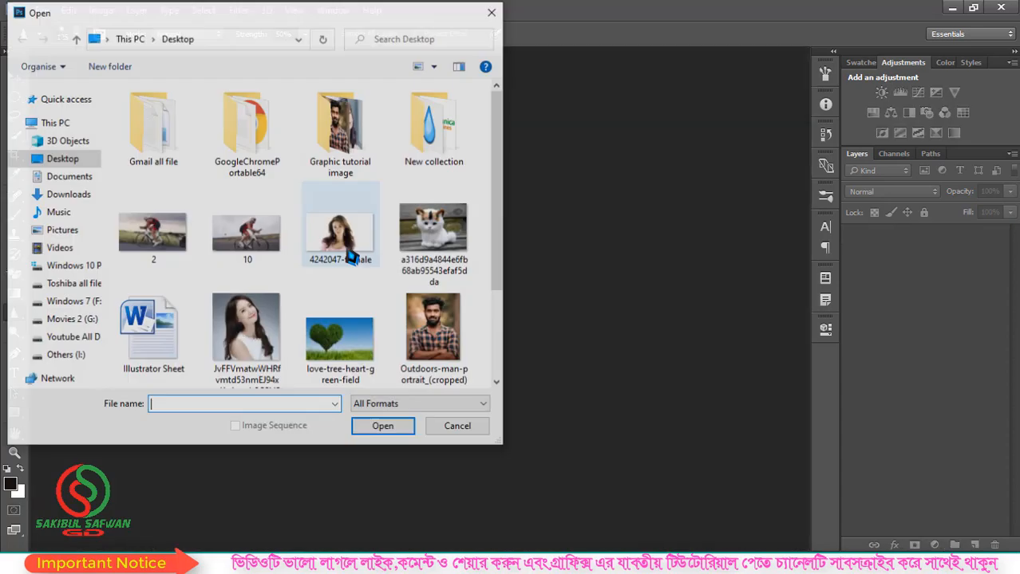
click(262, 323)
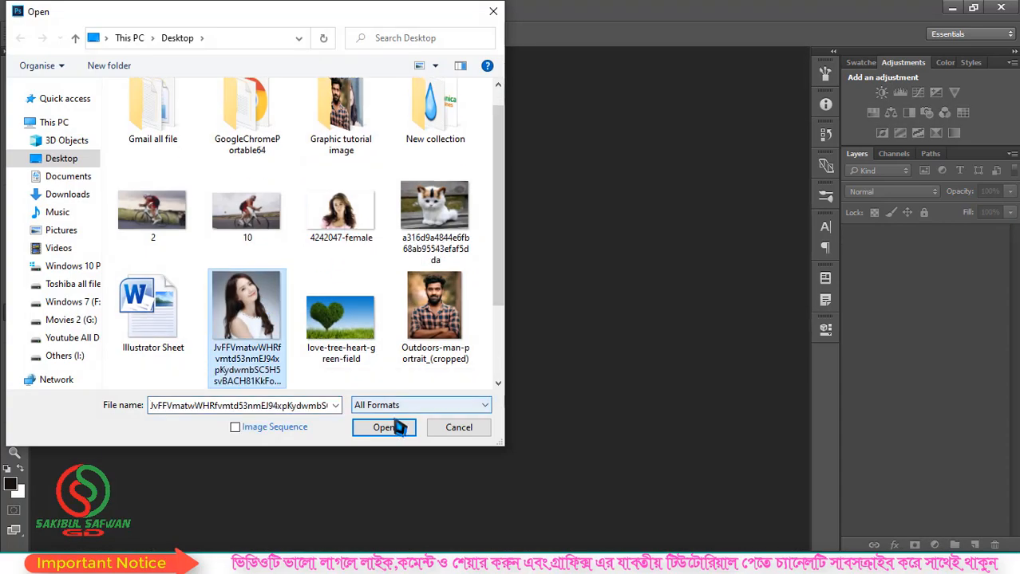
click(384, 427)
scroll(513, 242, up, 2)
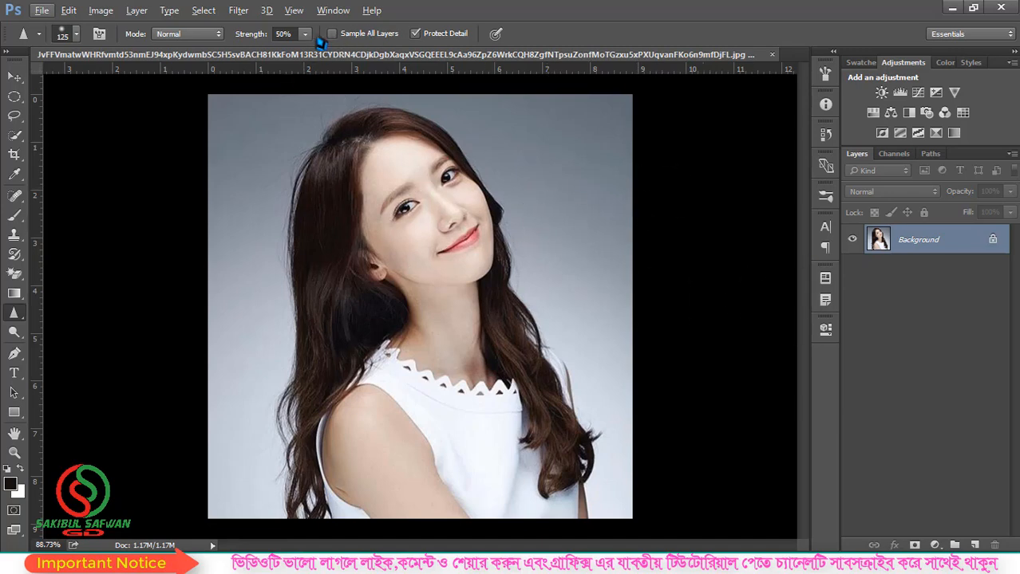
Step: Turn on Sample All Layers for the Sharpen Tool and add an empty layer above the portrait's Background
drag(14, 320, 68, 326)
click(980, 543)
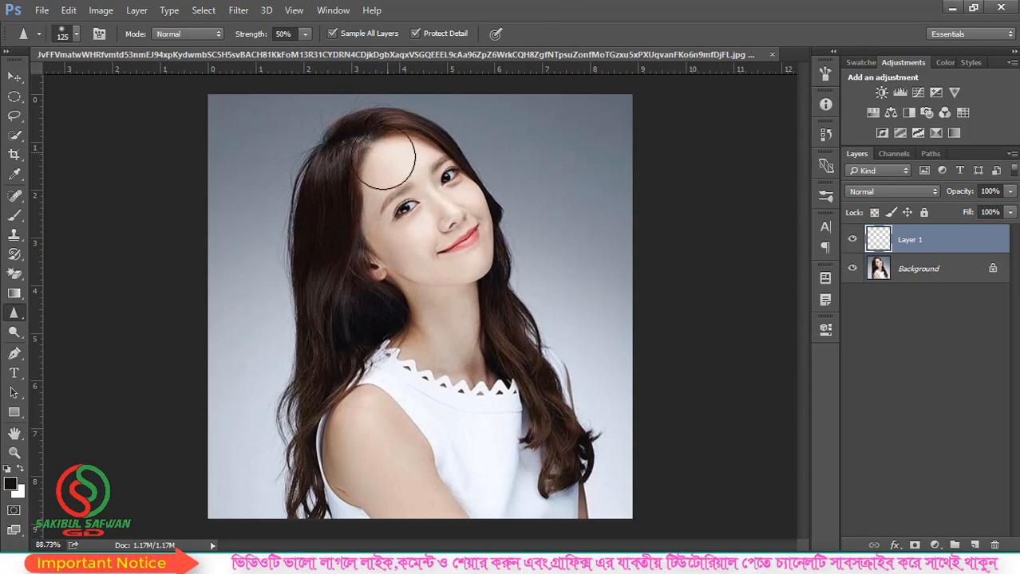
scroll(423, 241, down, 2)
scroll(457, 329, up, 3)
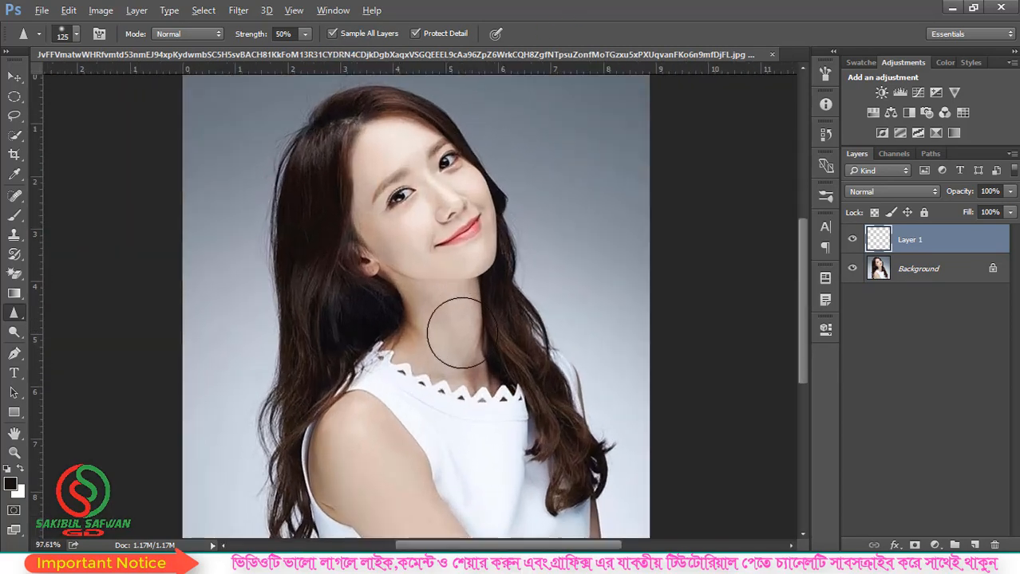
Step: Brush over the woman's portrait on Layer 1 with the Sharpen Tool at size 200 and 50% strength
right_click(22, 318)
click(73, 327)
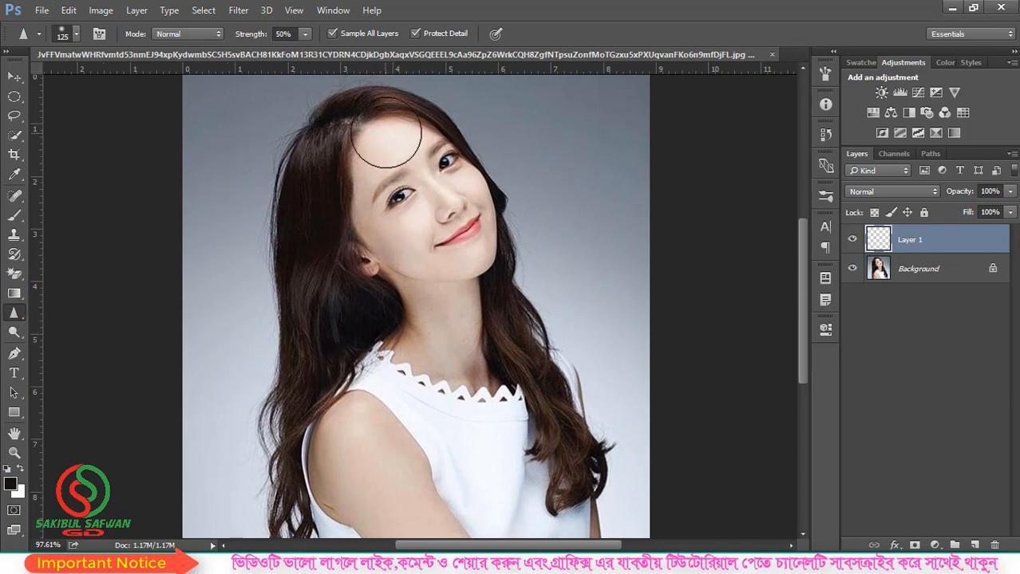
key(bracketright)
key(bracketright)
key(bracketright)
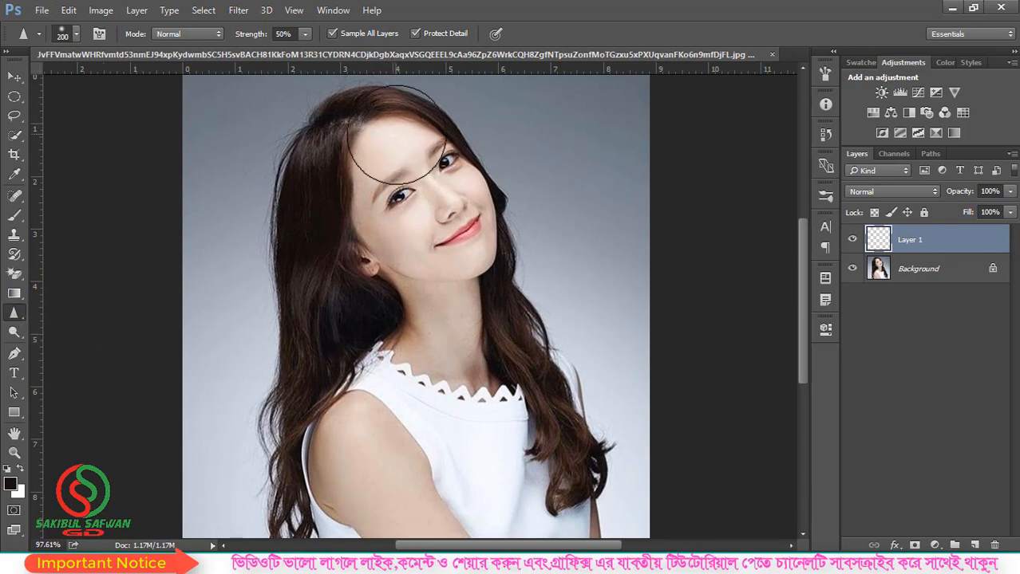
scroll(402, 195, down, 1)
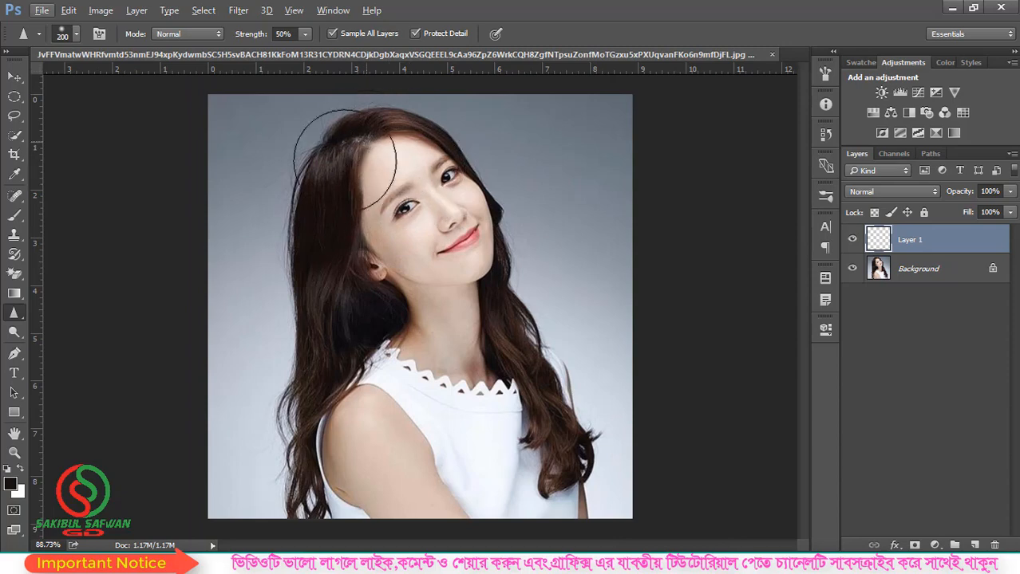
mouse_move(324, 378)
mouse_down()
mouse_move(451, 158)
mouse_move(541, 308)
mouse_move(592, 481)
mouse_move(626, 424)
mouse_move(416, 400)
mouse_move(275, 168)
mouse_move(343, 511)
mouse_move(642, 446)
mouse_move(708, 386)
mouse_up()
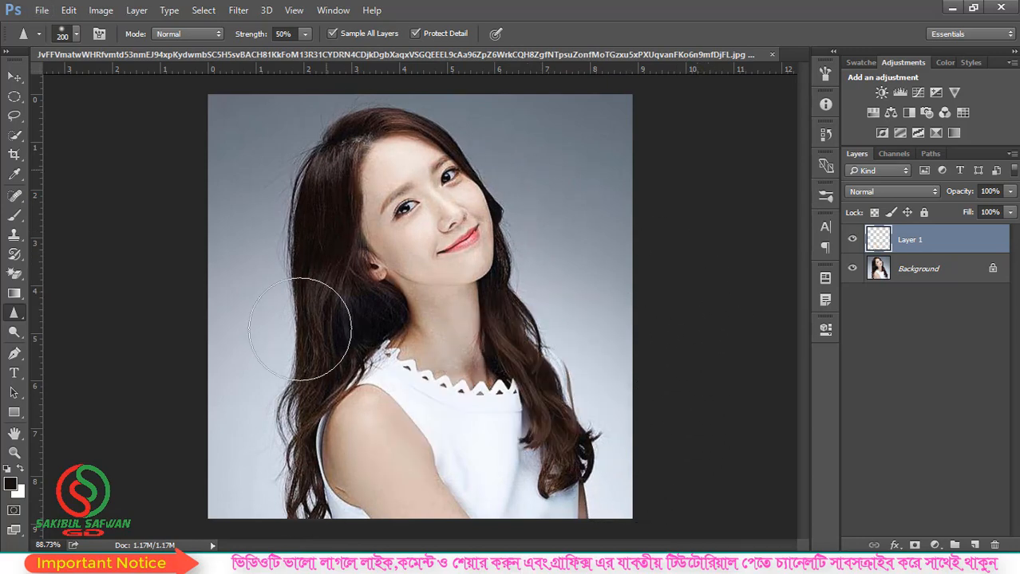
mouse_move(657, 545)
mouse_down()
mouse_move(429, 118)
mouse_move(487, 224)
mouse_move(296, 403)
mouse_move(647, 510)
mouse_move(259, 129)
mouse_move(674, 245)
mouse_move(664, 241)
mouse_up()
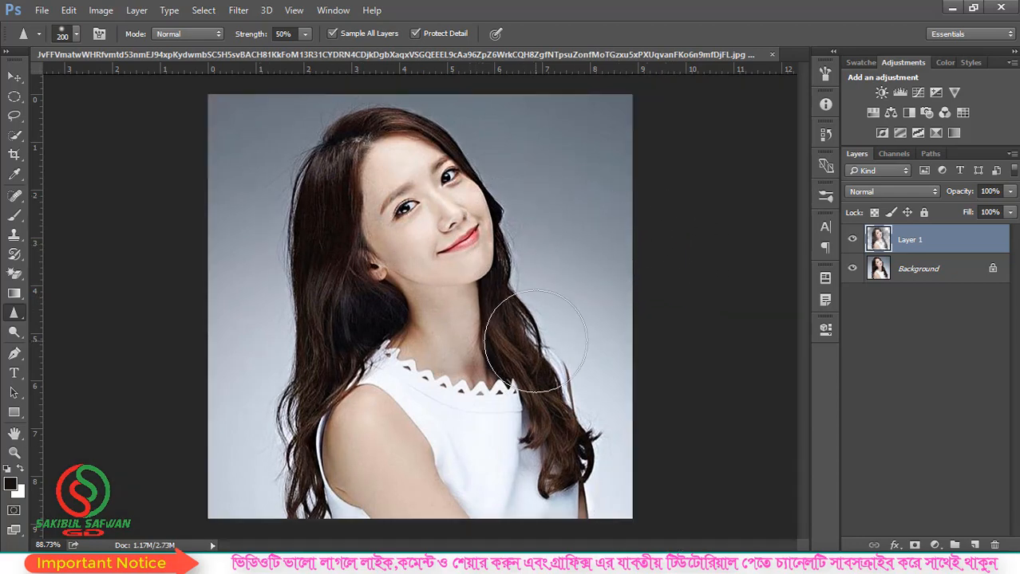
Step: Keep the Sharpen Tool active and examine the sharpened face and hair up close
right_click(22, 314)
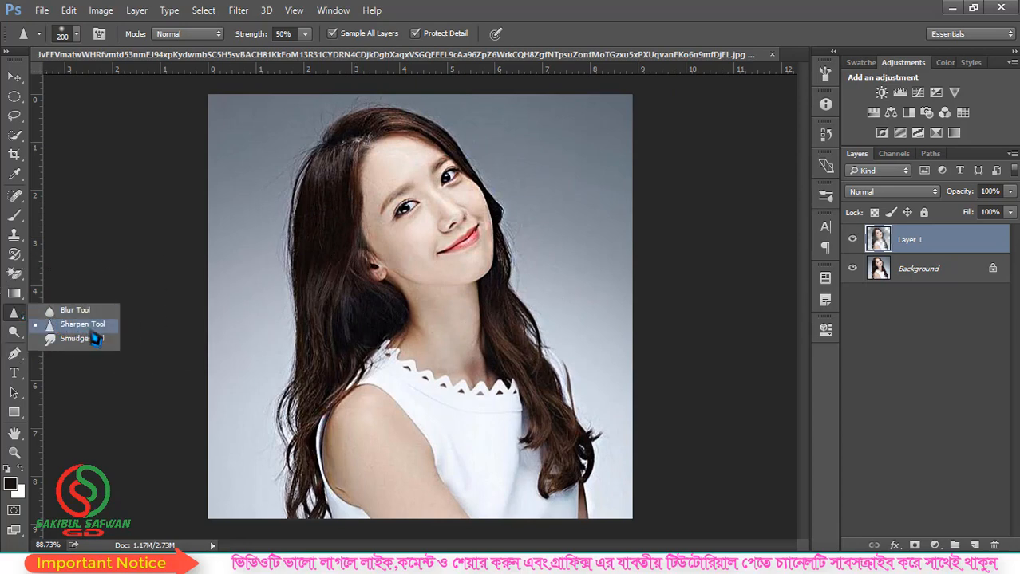
click(91, 330)
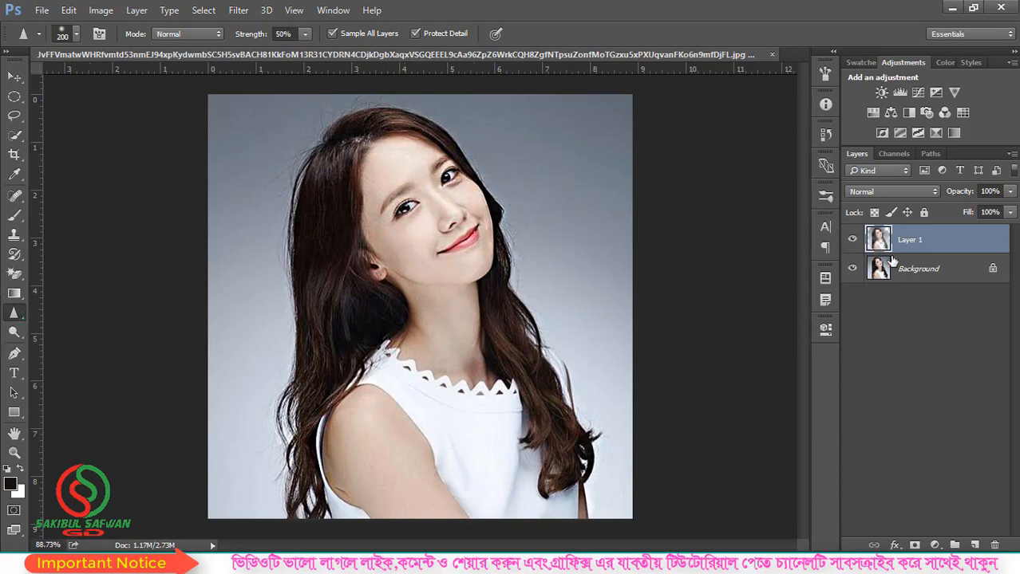
scroll(415, 196, up, 4)
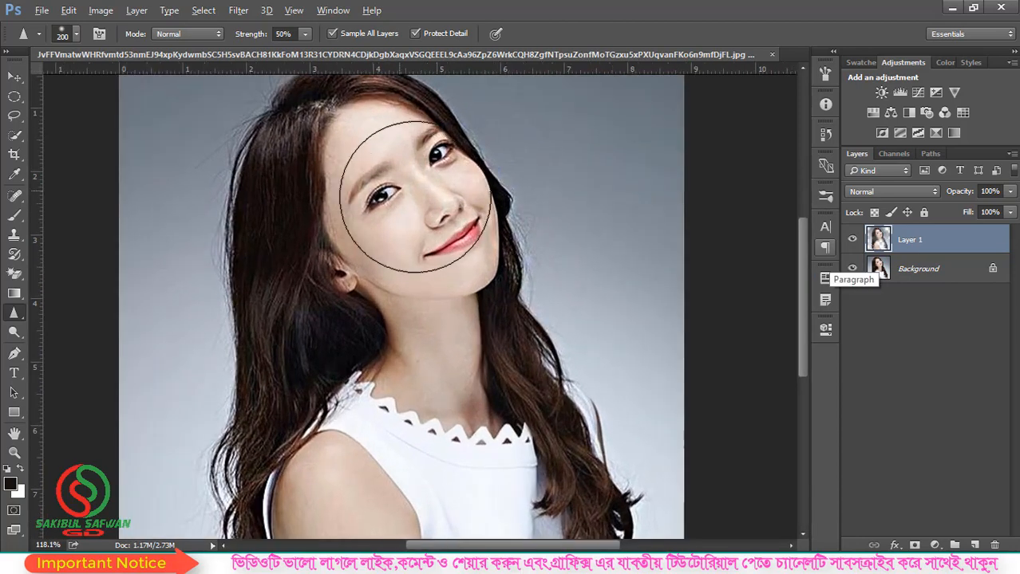
Step: Compare the portrait with and without the sharpening on Layer 1 by repeatedly hiding and showing that layer
scroll(414, 196, up, 1)
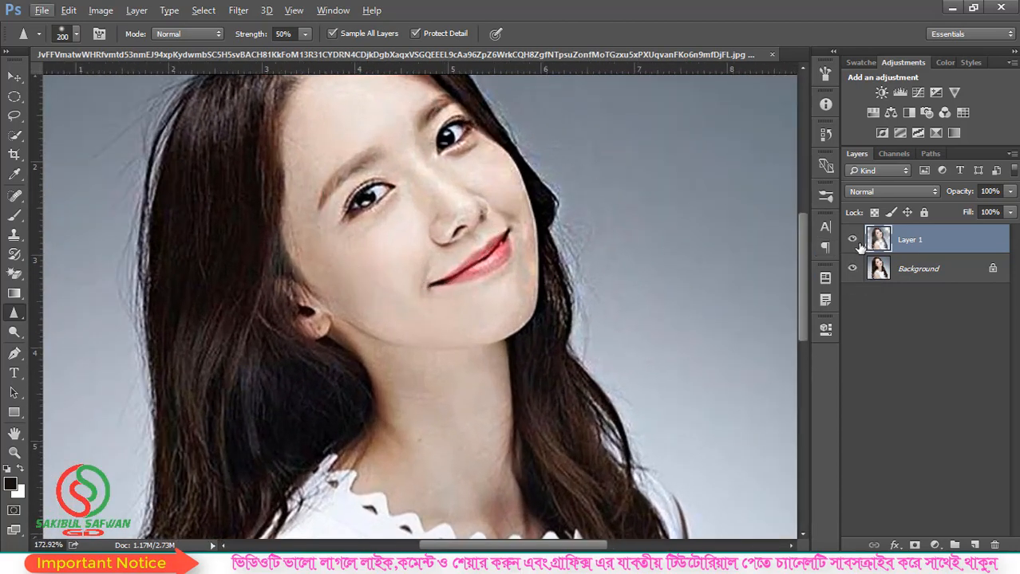
click(853, 240)
click(852, 240)
click(853, 240)
click(852, 241)
click(852, 241)
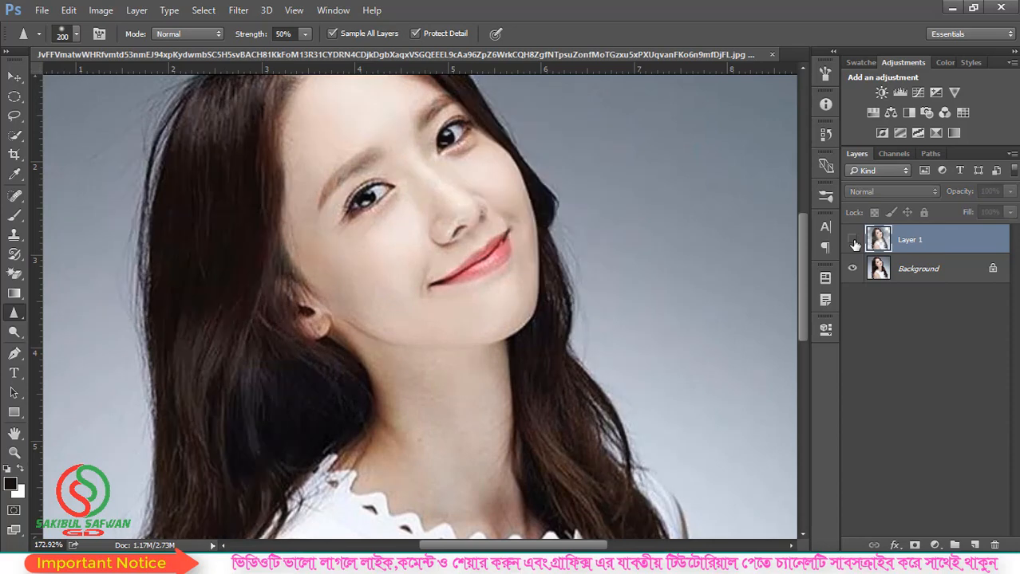
click(852, 241)
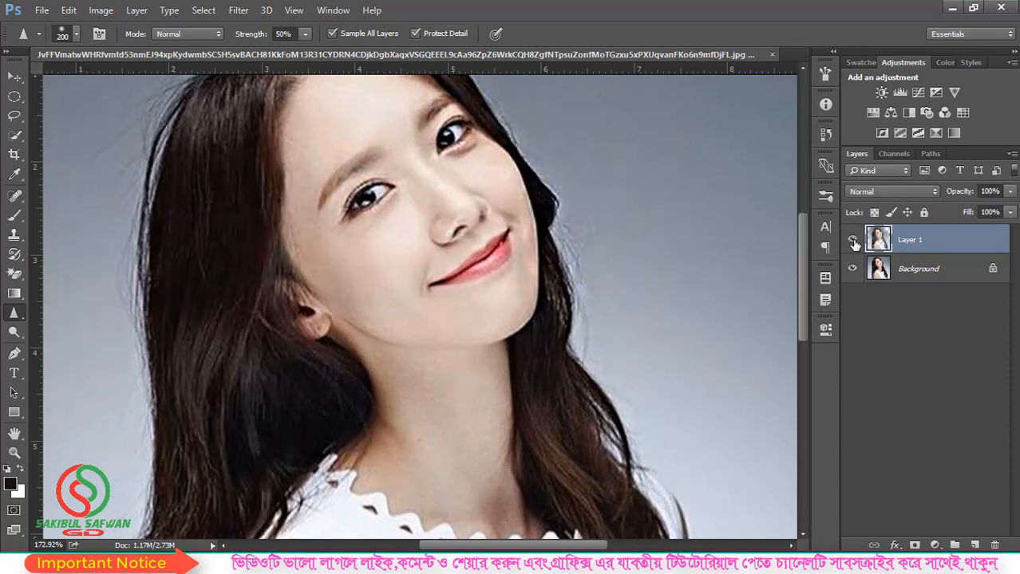
click(852, 241)
click(852, 241)
click(852, 241)
click(852, 241)
scroll(532, 251, down, 5)
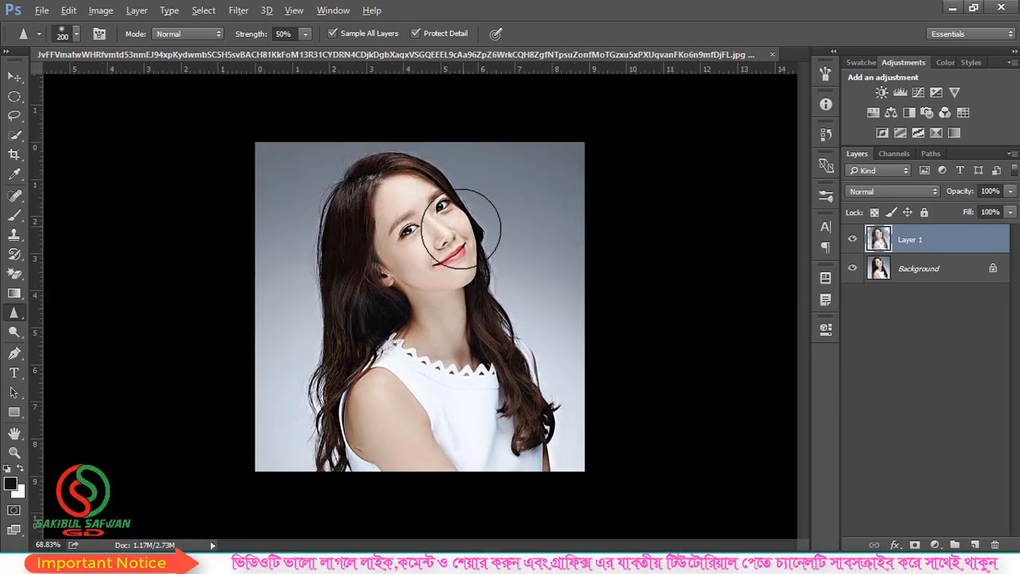
Step: Apply the Sharpen filter twice to Layer 1 of the woman's portrait
scroll(441, 249, up, 1)
scroll(441, 250, up, 1)
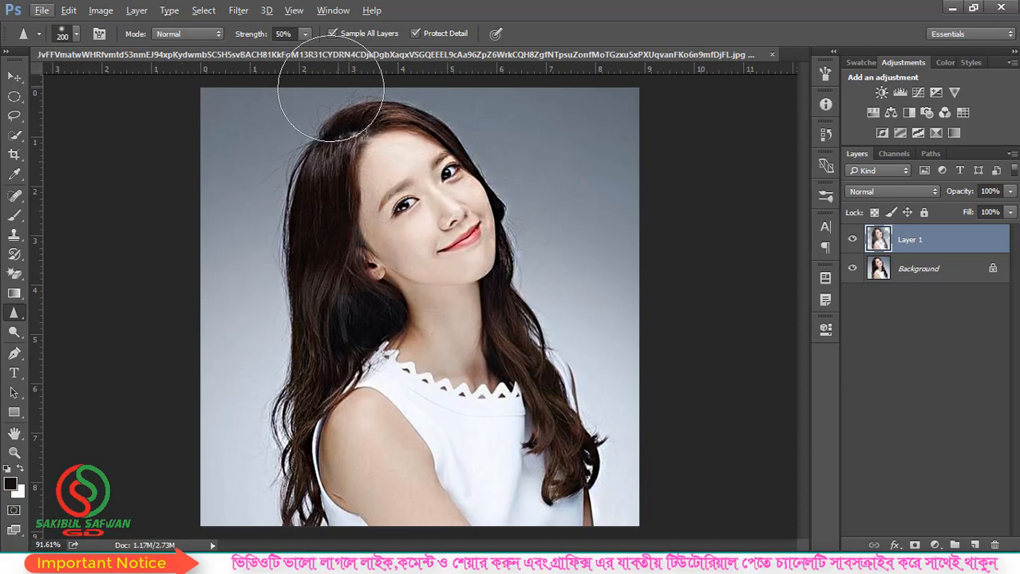
click(238, 11)
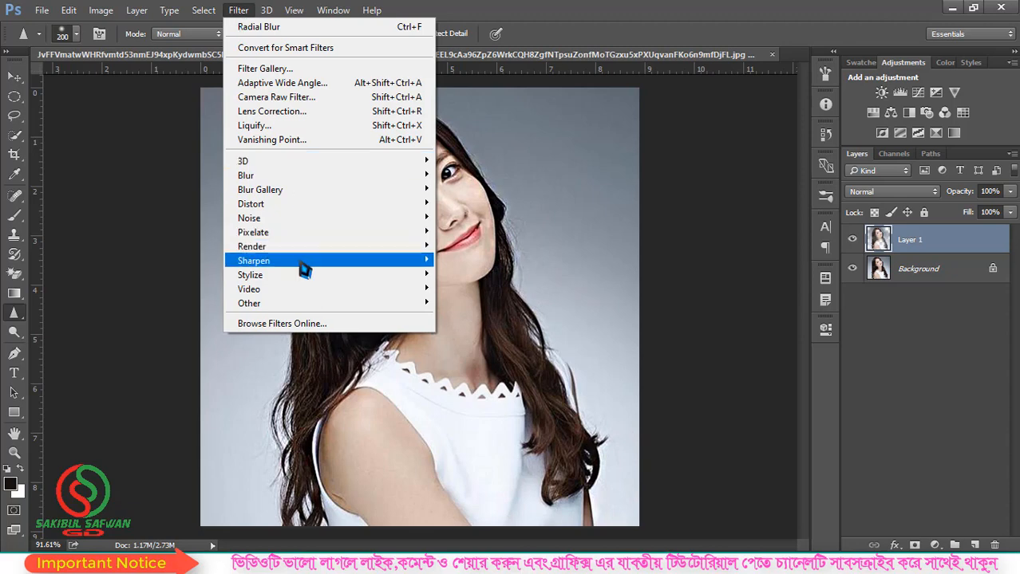
mouse_move(375, 270)
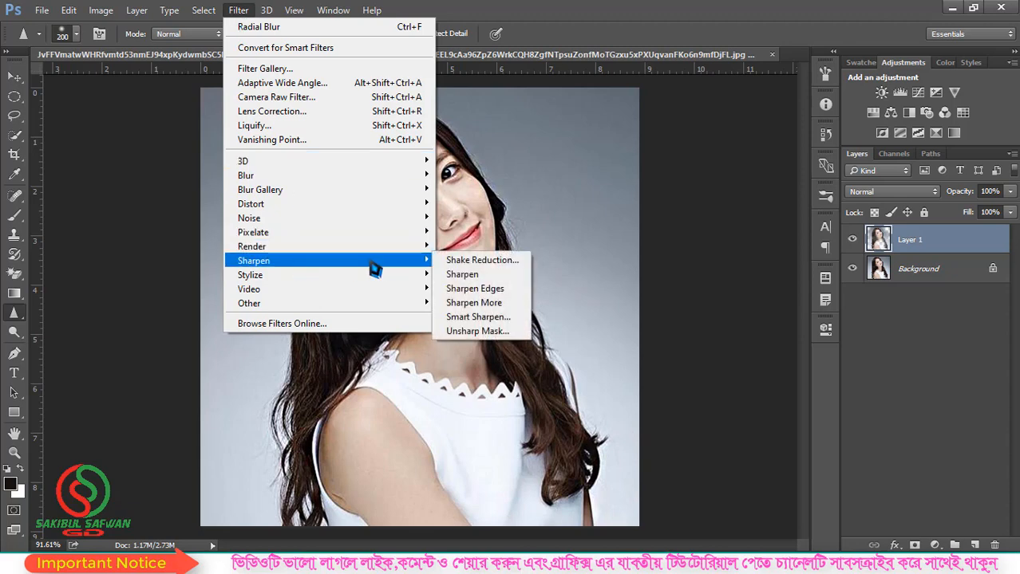
click(481, 279)
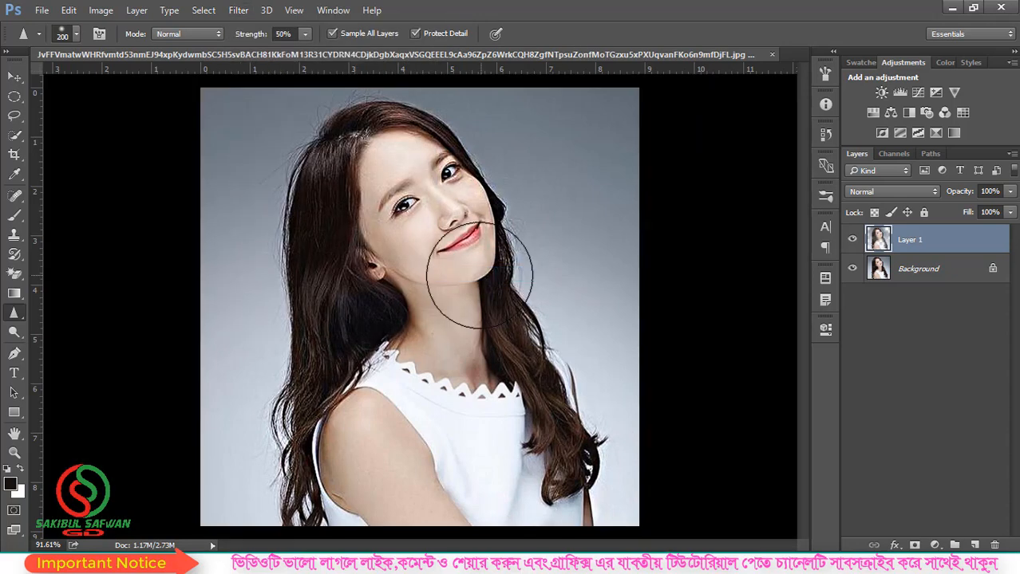
click(241, 13)
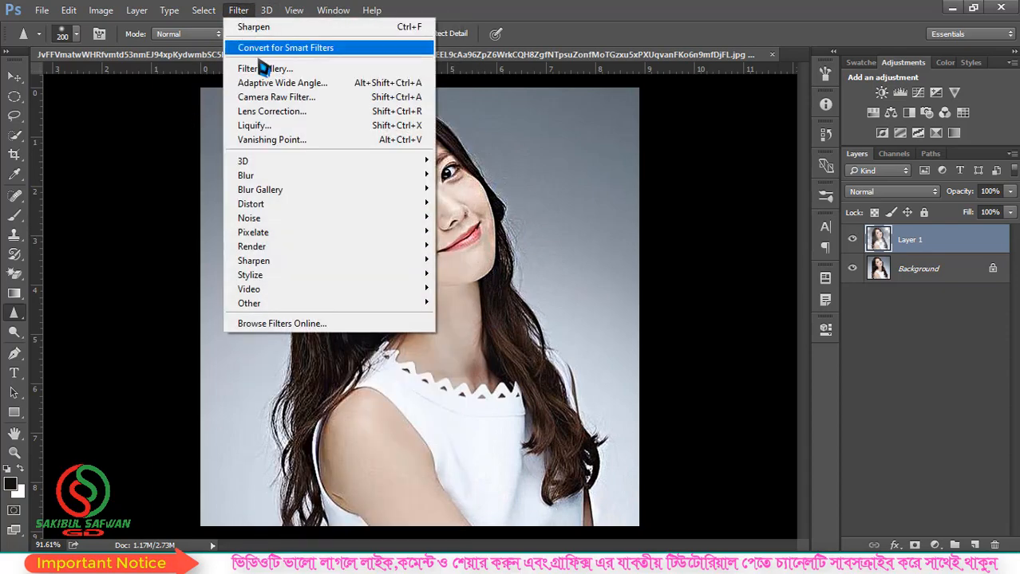
mouse_move(303, 267)
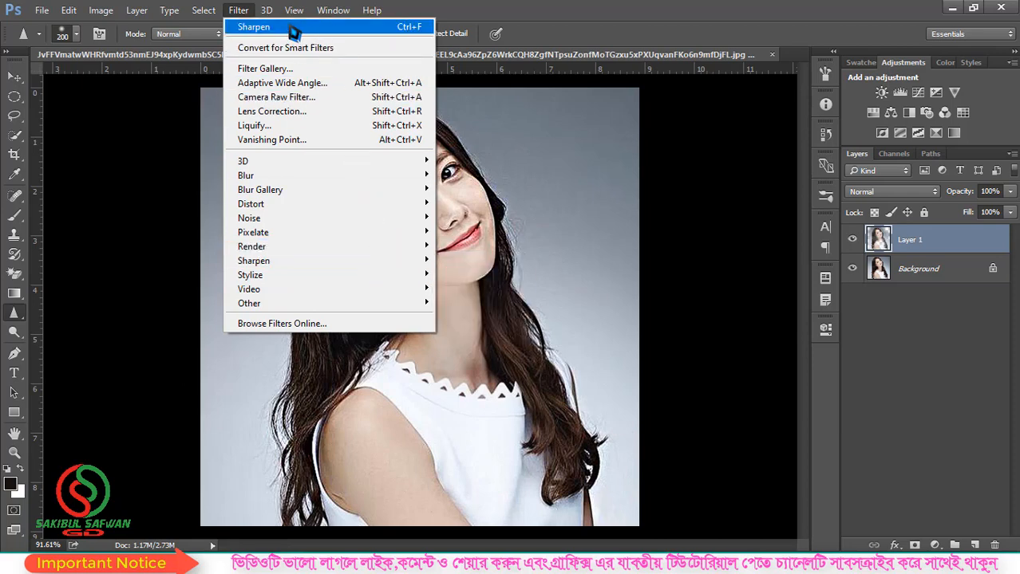
click(381, 29)
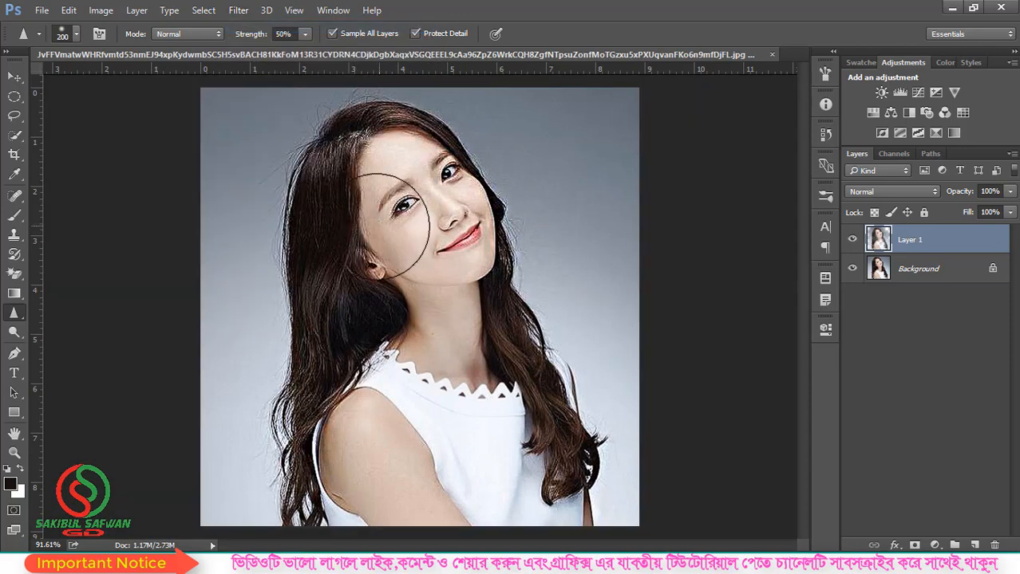
Step: Select the Smudge Tool and close the woman's portrait without saving changes
right_click(13, 315)
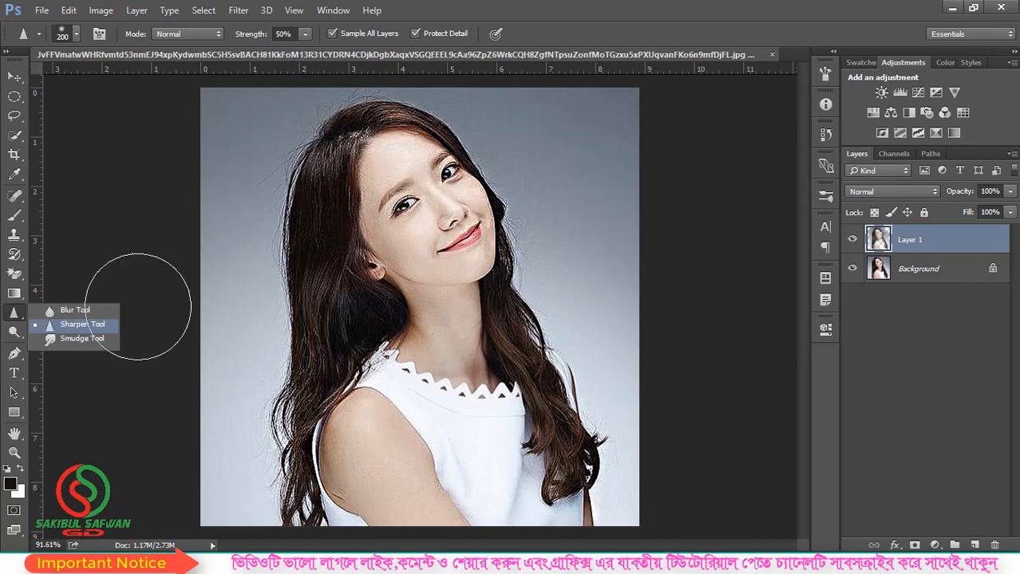
click(88, 339)
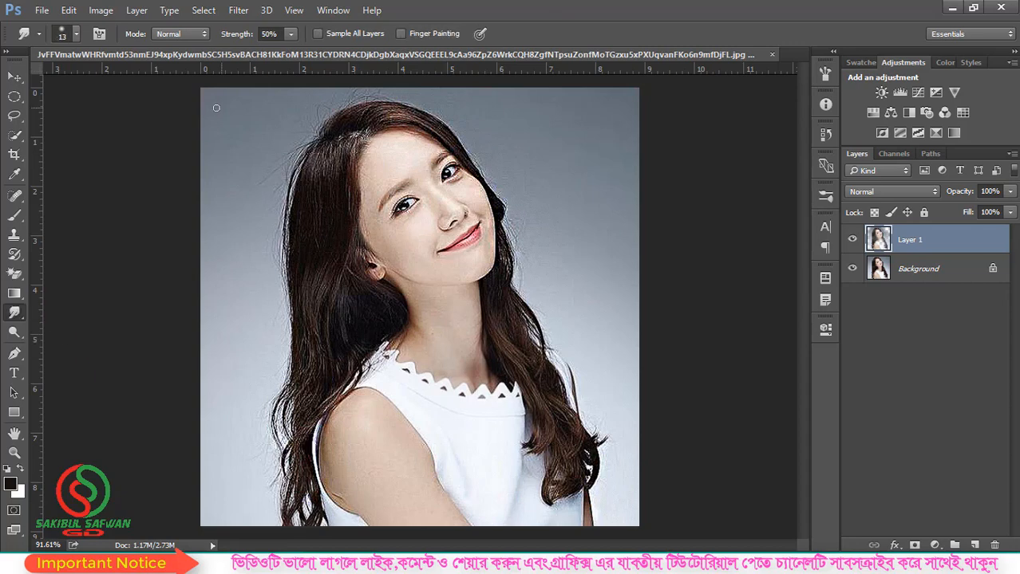
key(ctrl+w)
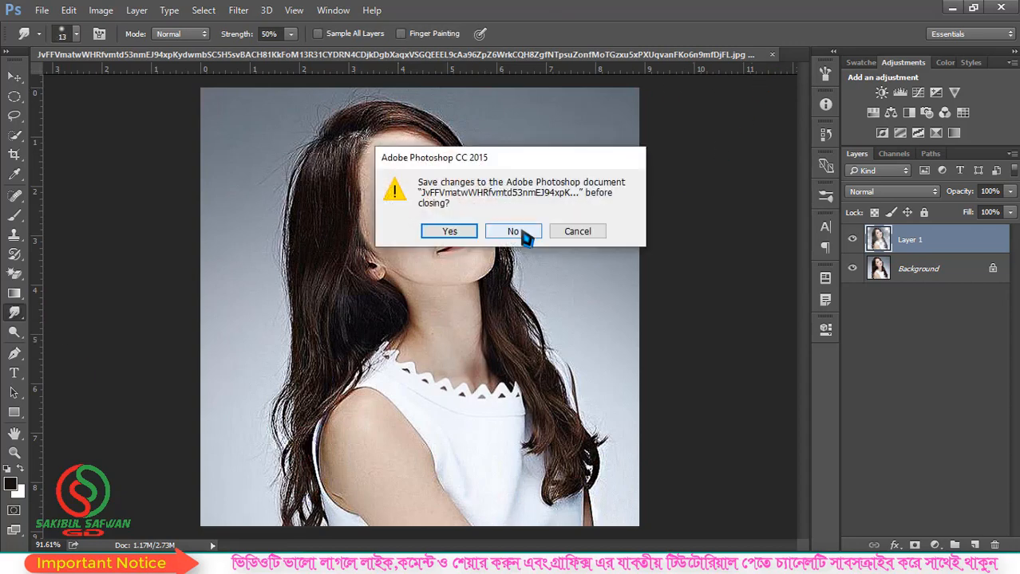
click(517, 230)
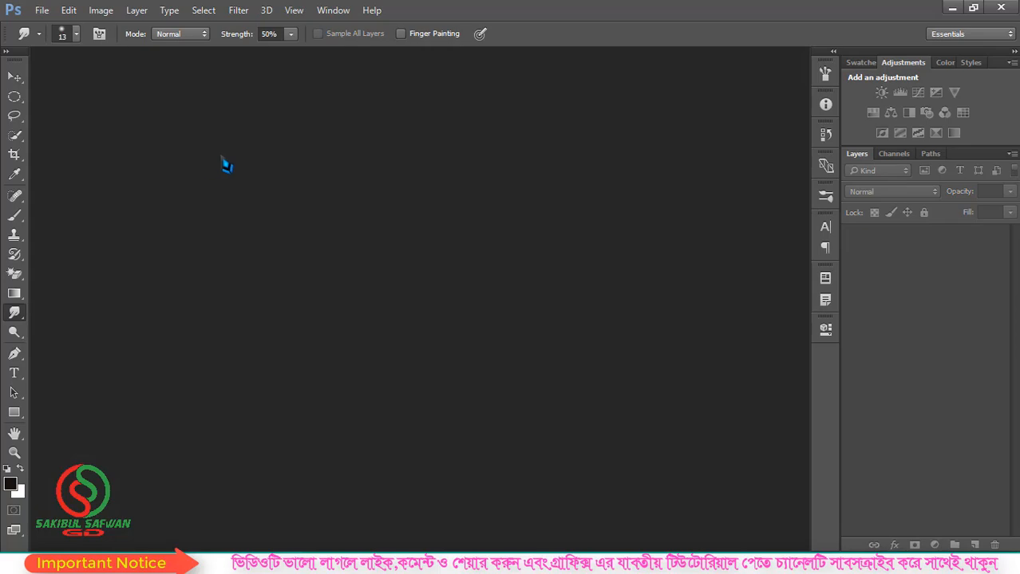
Step: Open the Outdoors-man-portrait_(cropped) photo from the Desktop
key(ctrl+o)
scroll(443, 240, down, 1)
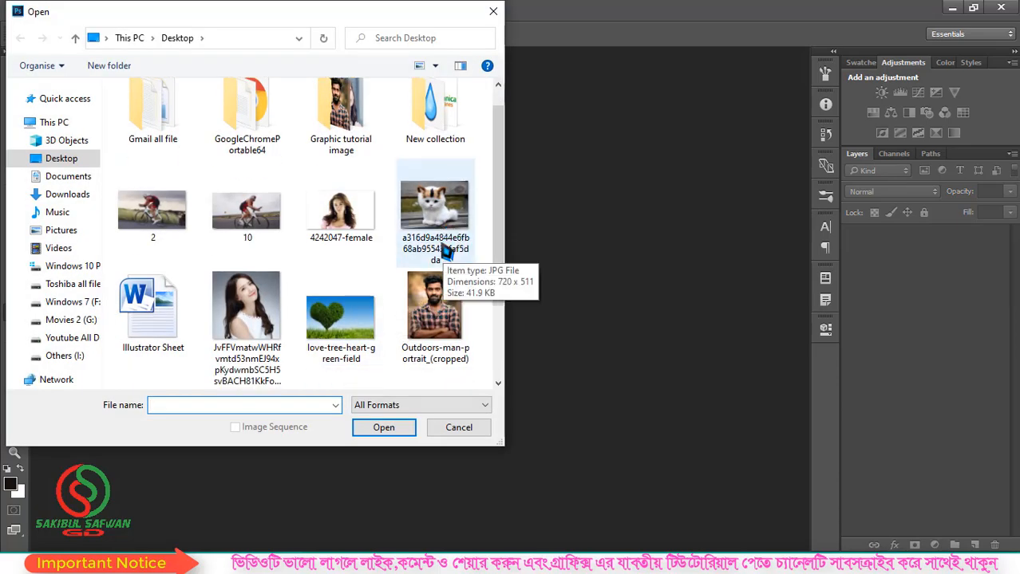
click(435, 307)
click(411, 425)
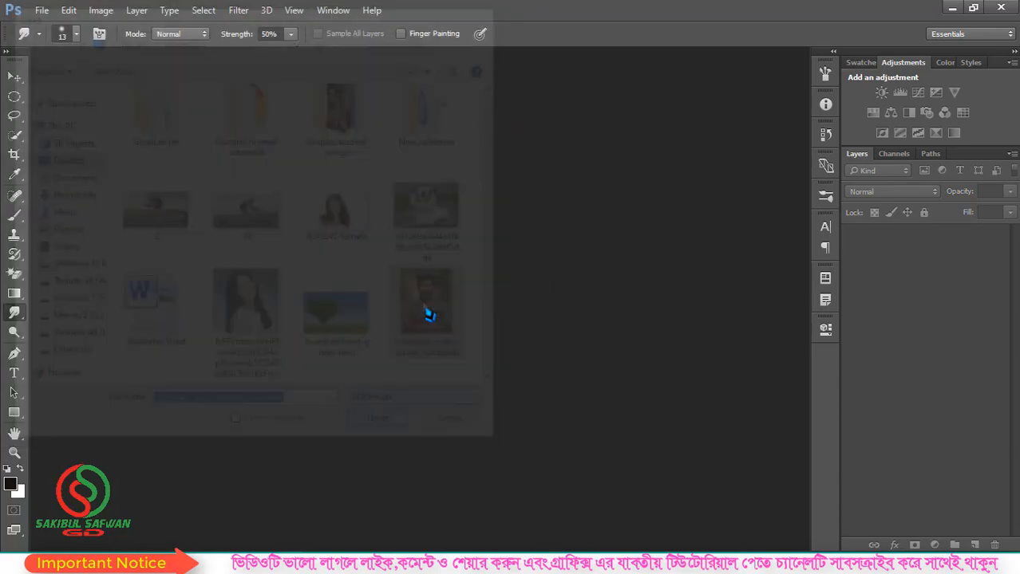
Step: Add an empty layer above the man's Background and turn on Sample All Layers for the Smudge Tool
scroll(515, 184, up, 3)
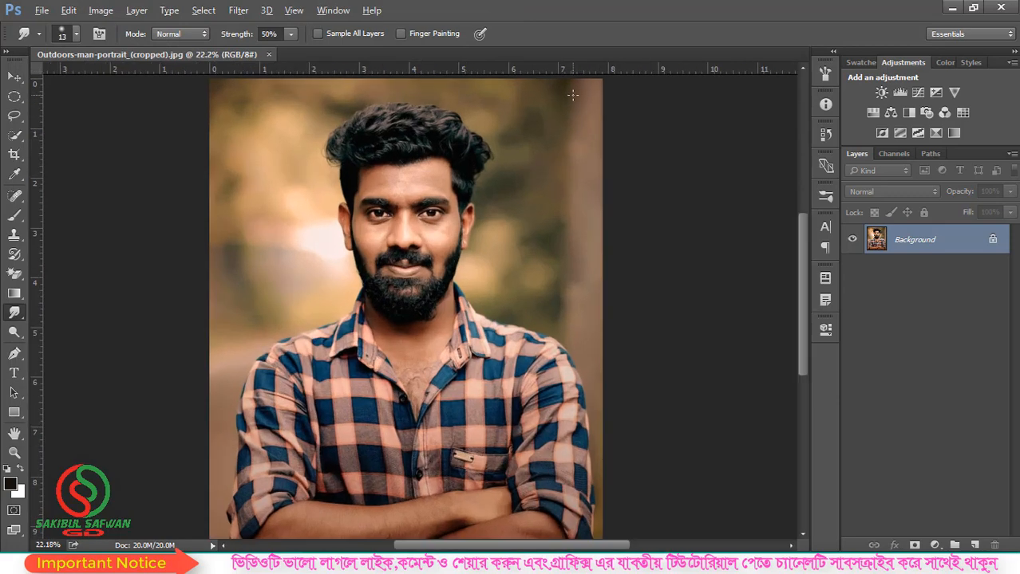
scroll(572, 95, up, 4)
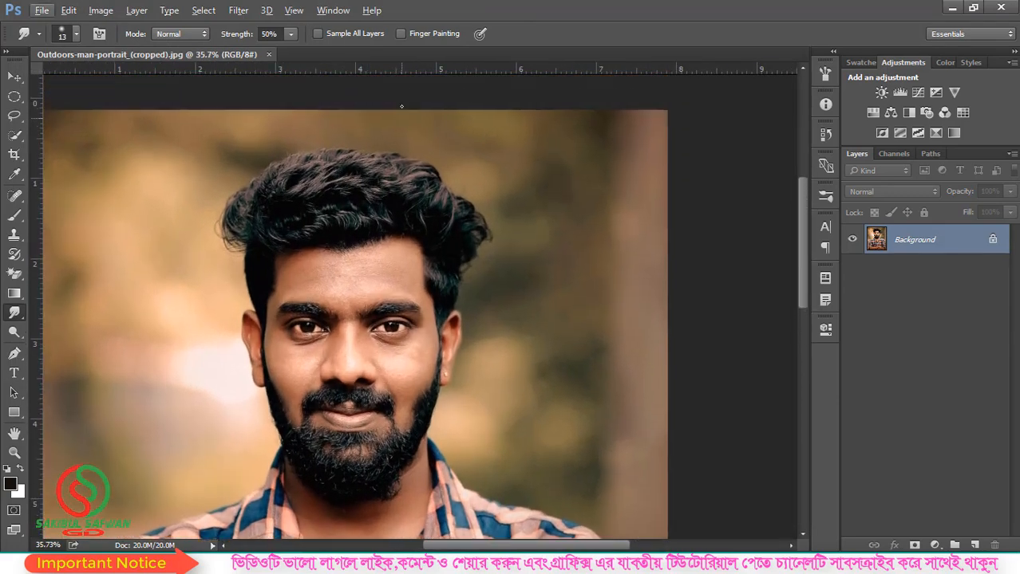
scroll(526, 184, up, 1)
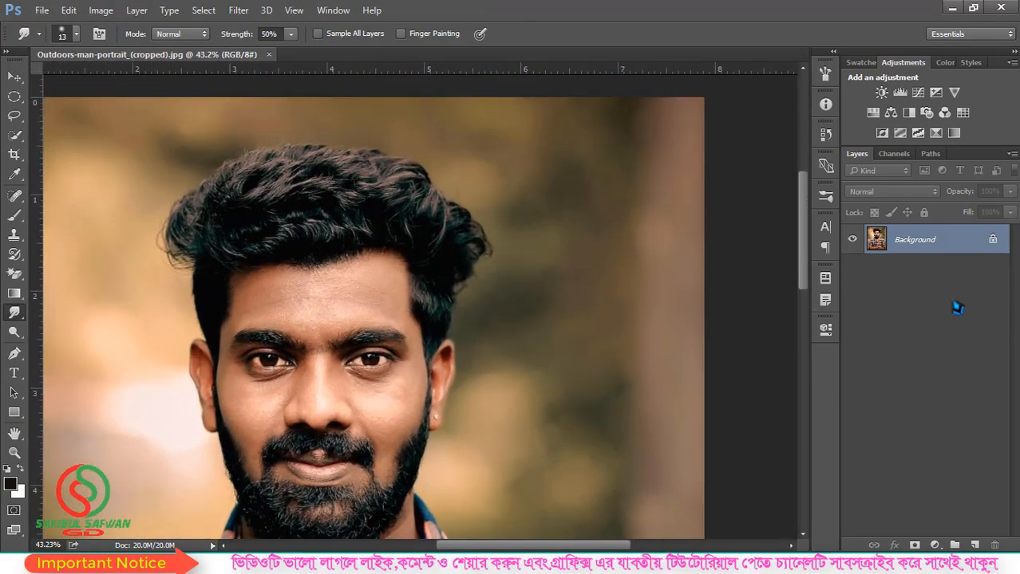
drag(943, 242, 953, 291)
click(975, 545)
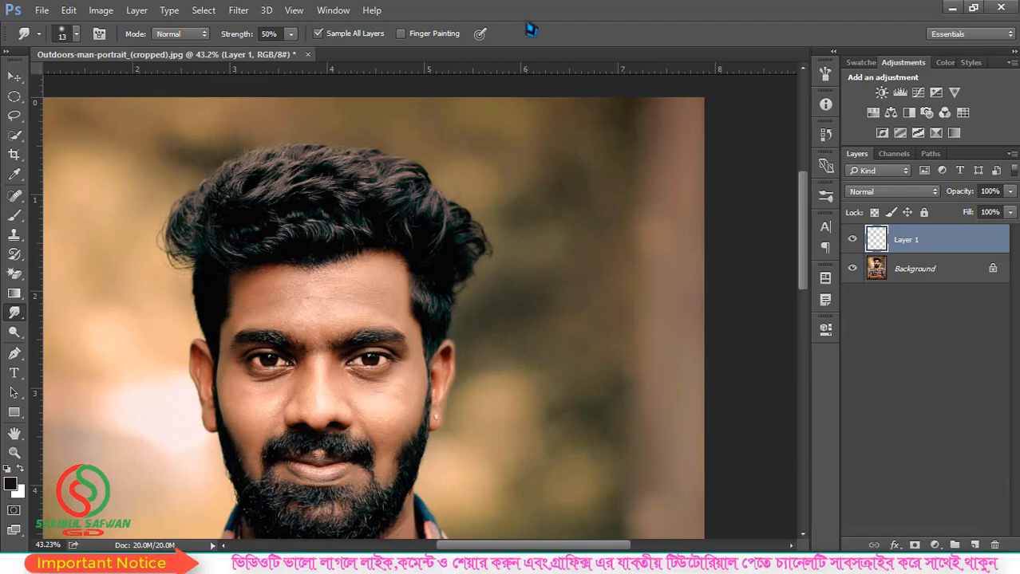
Step: Choose the 70-pixel speckled brush tip for the Smudge Tool and enlarge it to 90 px
scroll(145, 190, up, 1)
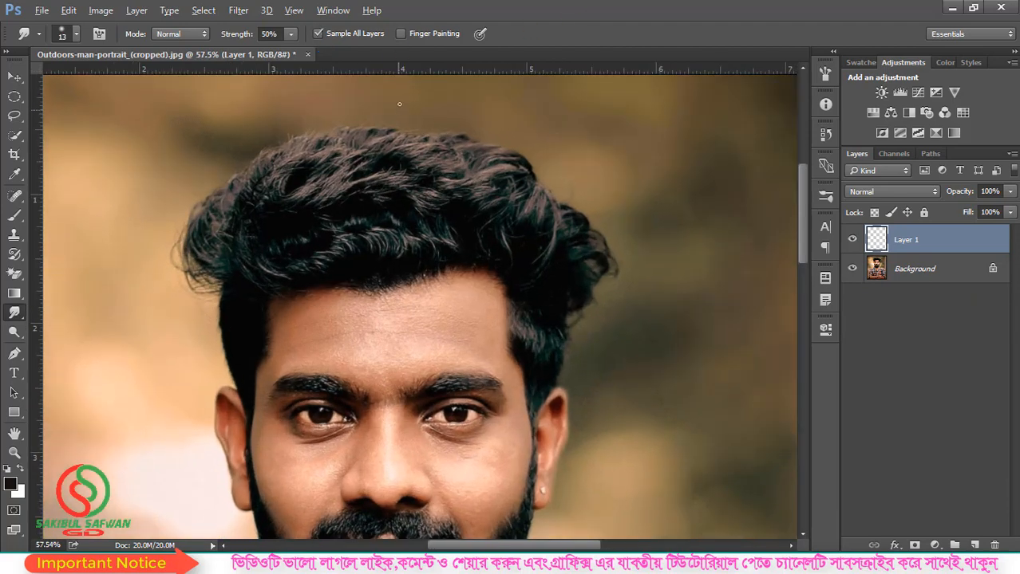
click(77, 35)
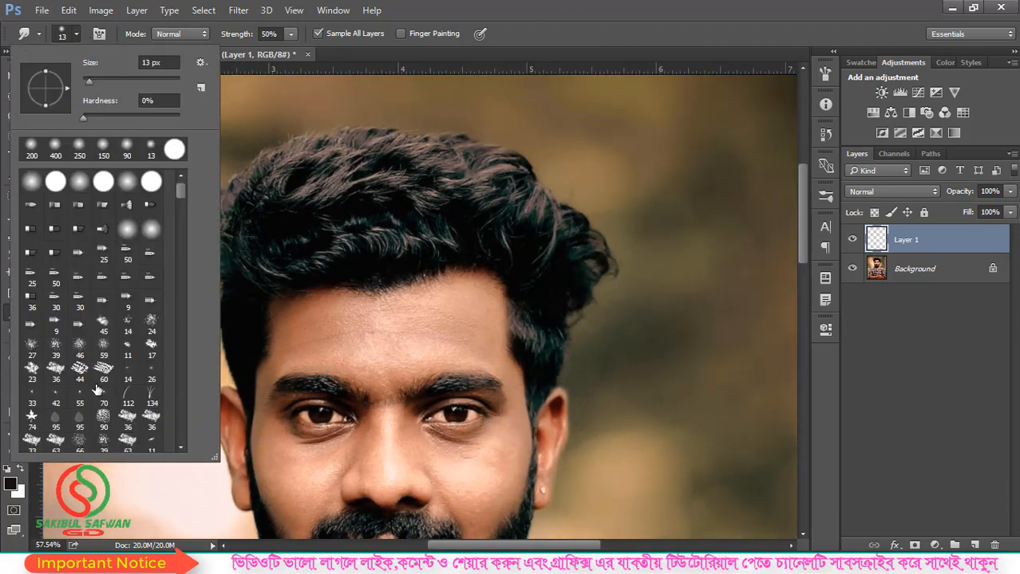
click(32, 369)
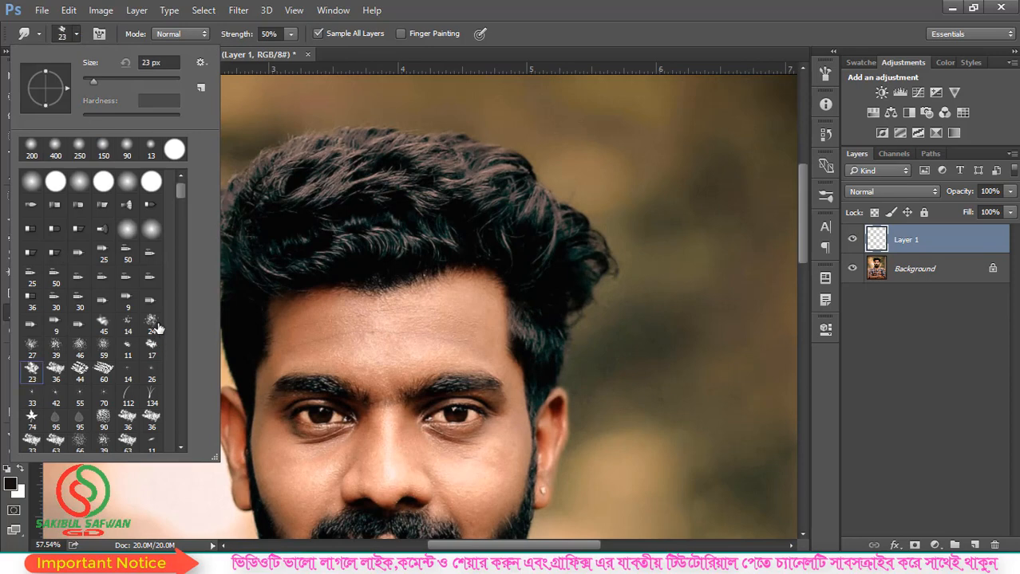
click(514, 11)
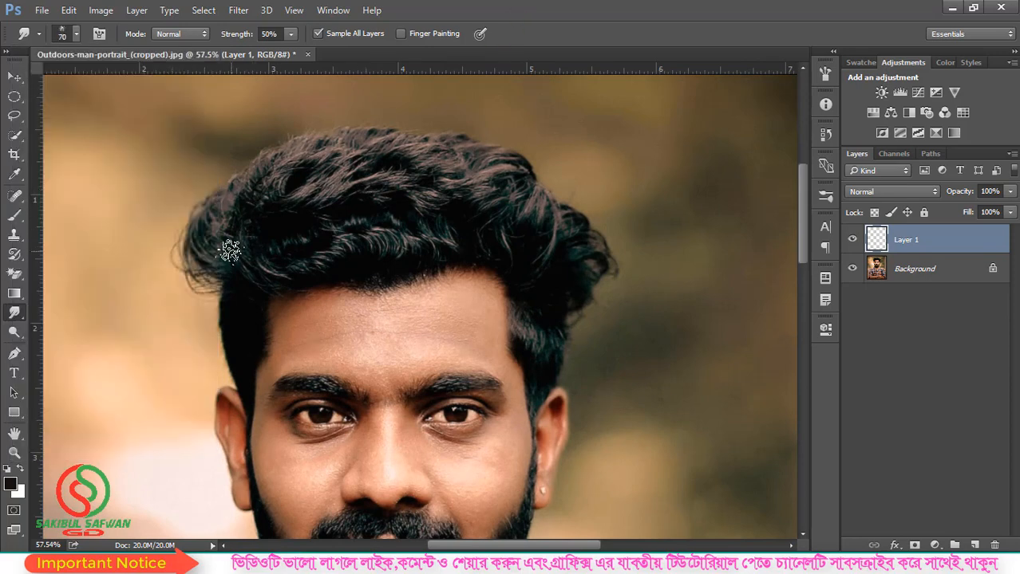
key(bracketright)
Step: Smudge the man's hair on Layer 1 with the Smudge Tool at size 90 and 50% strength
right_click(12, 315)
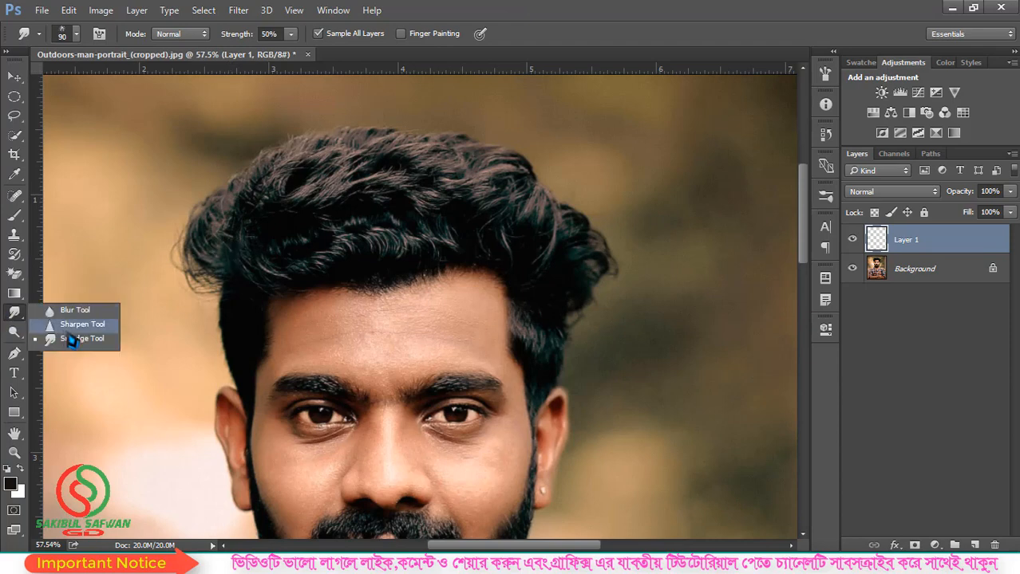
click(84, 342)
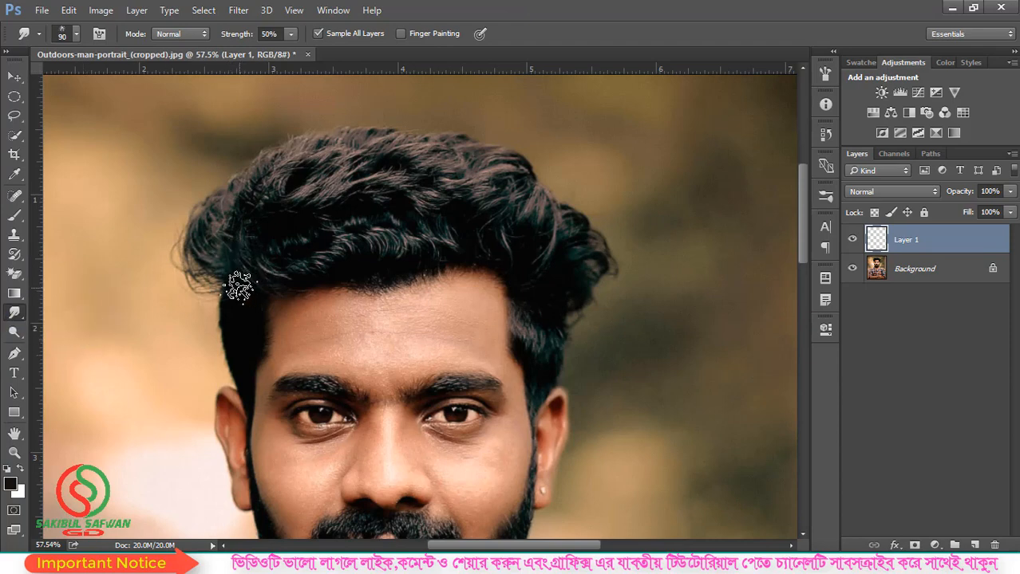
mouse_move(226, 279)
mouse_down()
mouse_move(208, 222)
mouse_move(211, 291)
mouse_move(186, 253)
mouse_move(190, 231)
mouse_move(212, 265)
mouse_move(245, 265)
mouse_move(224, 191)
mouse_move(231, 182)
mouse_move(259, 248)
mouse_move(256, 157)
mouse_move(269, 205)
mouse_move(293, 140)
mouse_move(302, 185)
mouse_move(338, 134)
mouse_move(345, 189)
mouse_move(332, 174)
mouse_move(375, 129)
mouse_move(378, 185)
mouse_move(372, 180)
mouse_move(422, 129)
mouse_move(401, 171)
mouse_move(369, 171)
mouse_move(390, 141)
mouse_move(415, 182)
mouse_move(429, 151)
mouse_move(447, 158)
mouse_move(442, 180)
mouse_move(477, 137)
mouse_move(475, 185)
mouse_move(498, 169)
mouse_move(493, 196)
mouse_move(526, 165)
mouse_move(517, 213)
mouse_move(523, 200)
mouse_move(533, 227)
mouse_move(559, 223)
mouse_move(549, 249)
mouse_move(570, 217)
mouse_move(558, 257)
mouse_move(590, 223)
mouse_move(563, 283)
mouse_move(620, 231)
mouse_move(568, 311)
mouse_move(599, 247)
mouse_move(588, 317)
mouse_move(550, 327)
mouse_move(544, 375)
mouse_move(541, 328)
mouse_move(546, 367)
mouse_move(530, 409)
mouse_move(525, 325)
mouse_move(532, 404)
mouse_up()
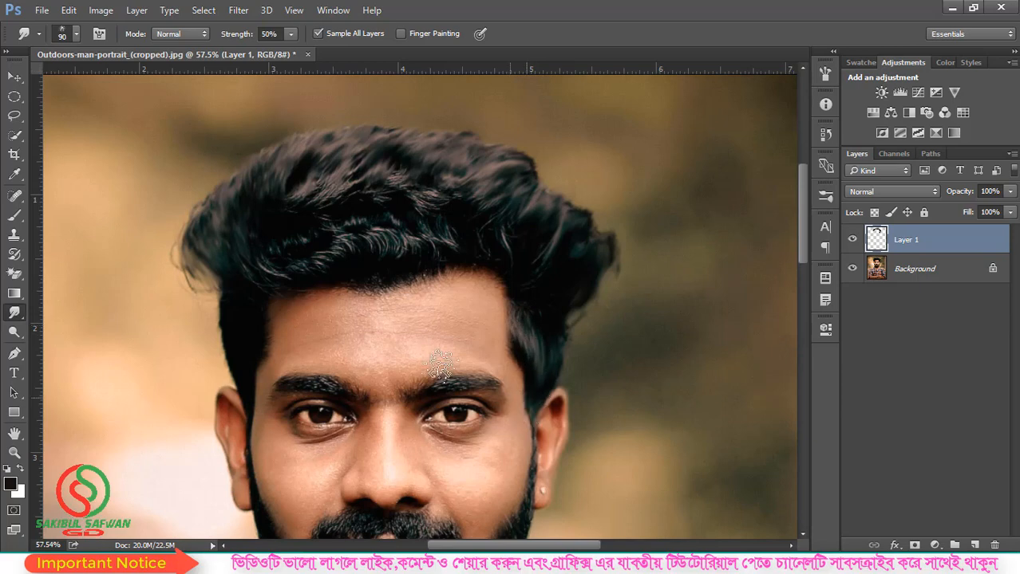
mouse_move(256, 320)
mouse_down()
mouse_move(251, 357)
mouse_move(235, 294)
mouse_move(246, 395)
mouse_up()
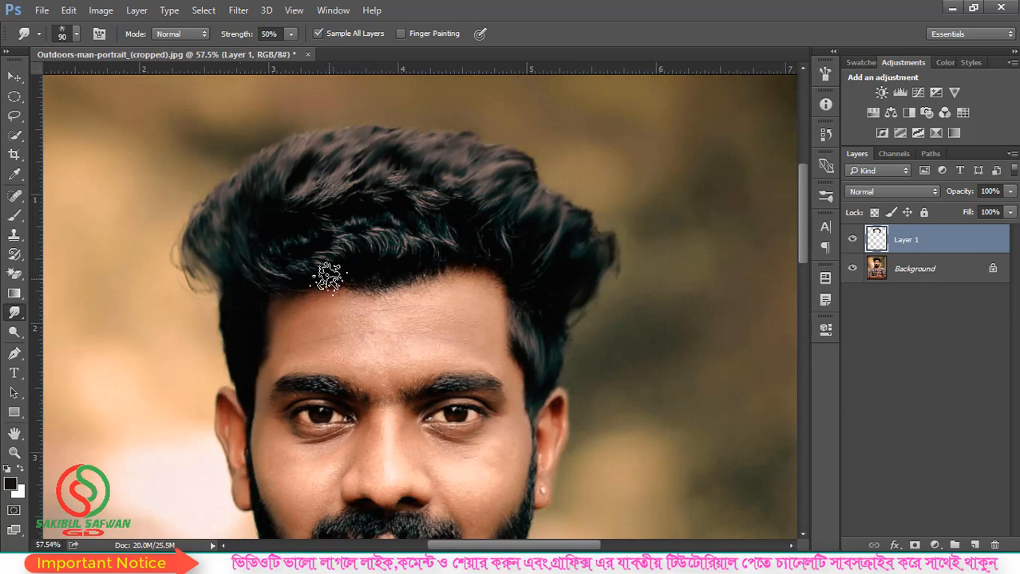
drag(323, 175, 303, 193)
mouse_move(346, 258)
mouse_down()
mouse_move(334, 209)
mouse_move(370, 194)
mouse_move(366, 244)
mouse_move(382, 151)
mouse_move(400, 224)
mouse_move(389, 239)
mouse_move(431, 167)
mouse_move(414, 244)
mouse_move(403, 233)
mouse_move(400, 173)
mouse_move(410, 235)
mouse_move(451, 188)
mouse_move(437, 231)
mouse_move(444, 204)
mouse_move(465, 239)
mouse_move(456, 243)
mouse_move(512, 225)
mouse_move(503, 269)
mouse_move(506, 209)
mouse_move(501, 275)
mouse_move(437, 277)
mouse_move(417, 200)
mouse_move(415, 277)
mouse_move(399, 210)
mouse_move(389, 283)
mouse_move(359, 237)
mouse_move(355, 284)
mouse_move(303, 194)
mouse_move(323, 262)
mouse_move(288, 197)
mouse_move(299, 257)
mouse_move(290, 271)
mouse_move(266, 229)
mouse_move(249, 302)
mouse_move(219, 268)
mouse_move(376, 250)
mouse_up()
Step: Reduce the Smudge Tool brush to 40 px and smudge the man's beard and moustache on Layer 1
scroll(512, 228, down, 1)
scroll(512, 227, down, 12)
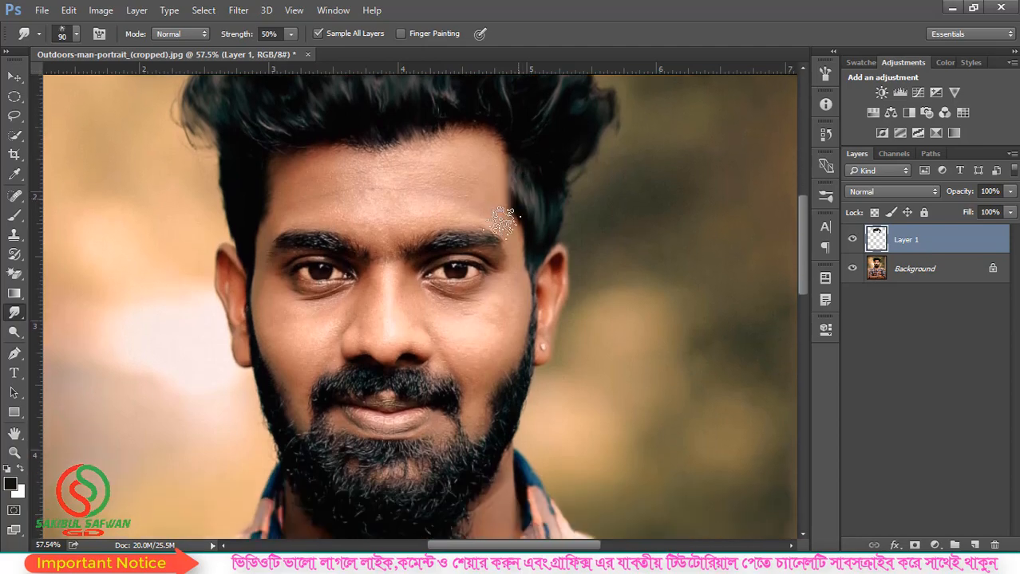
scroll(423, 373, down, 2)
scroll(406, 369, down, 4)
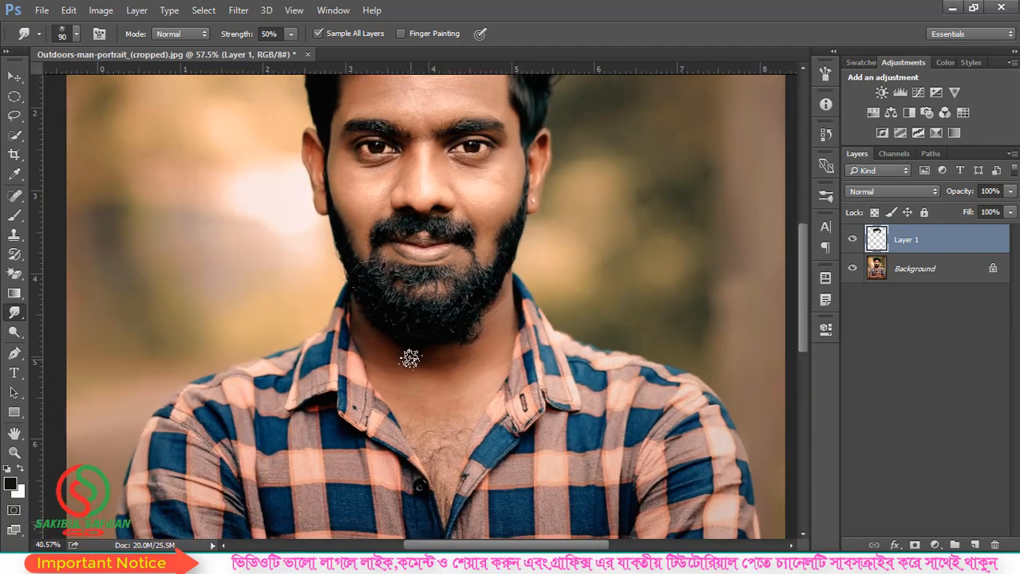
scroll(407, 320, up, 7)
scroll(447, 233, up, 2)
key([)
key([)
key([)
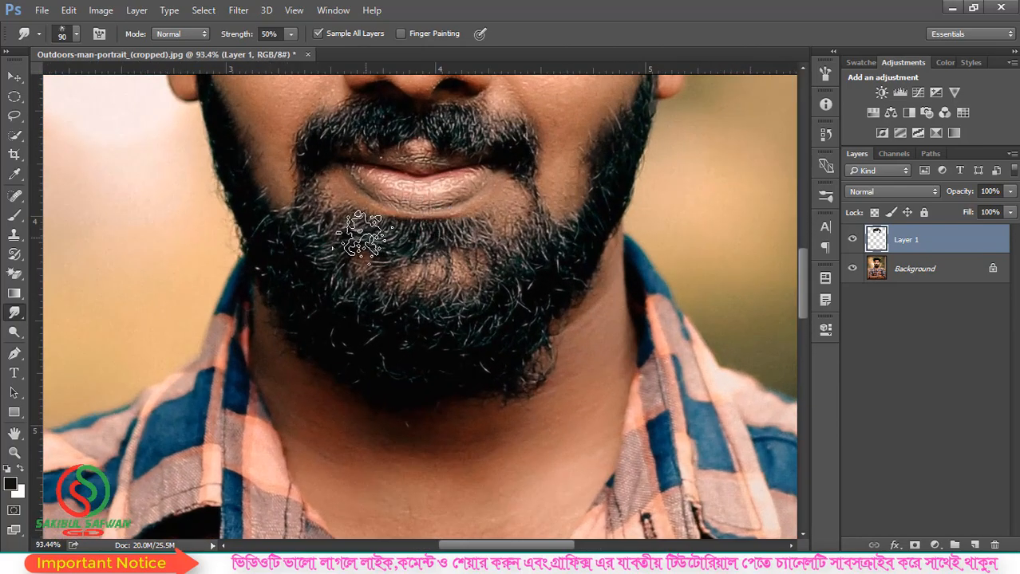
scroll(351, 232, up, 1)
key([)
key([)
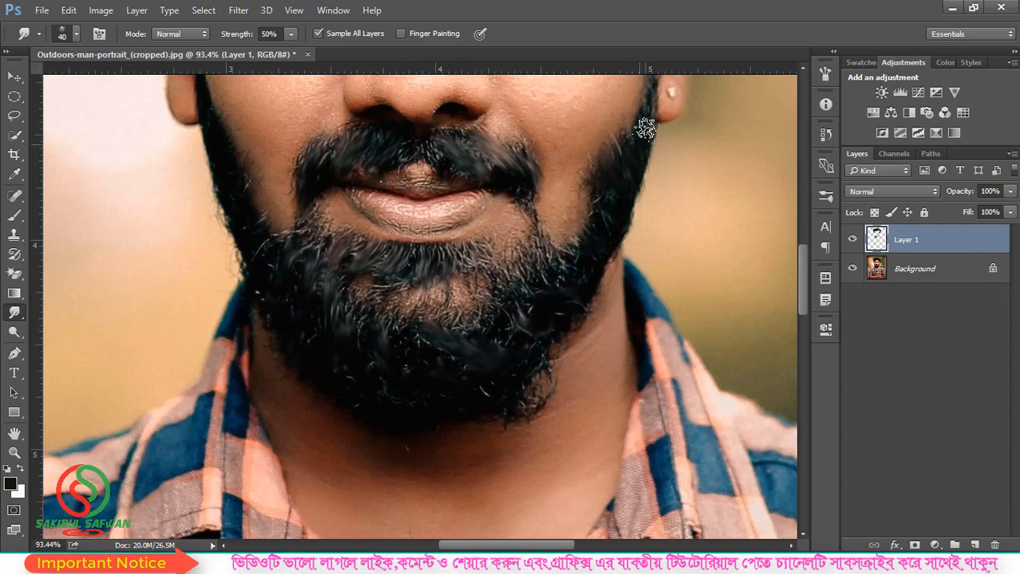
scroll(634, 208, down, 5)
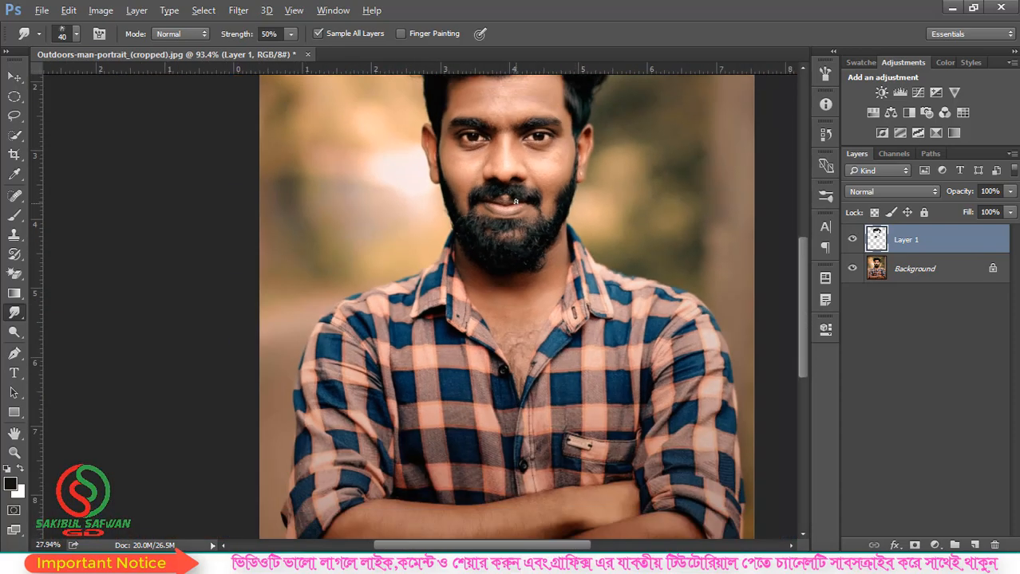
scroll(550, 177, up, 6)
scroll(643, 214, up, 3)
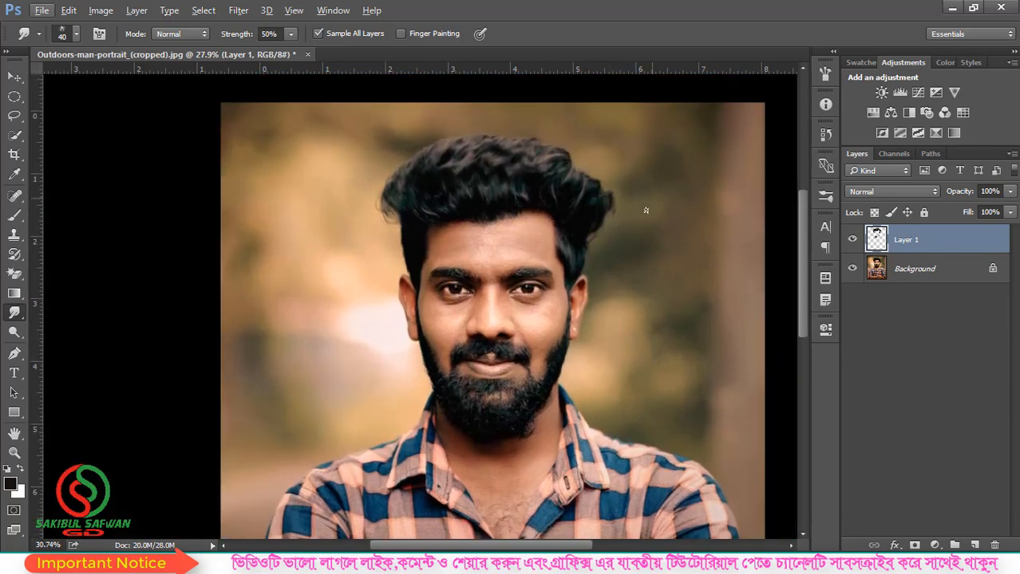
Step: Toggle the visibility of the man's Layer 1 to compare the smudged hair and beard with the original
scroll(551, 329, up, 1)
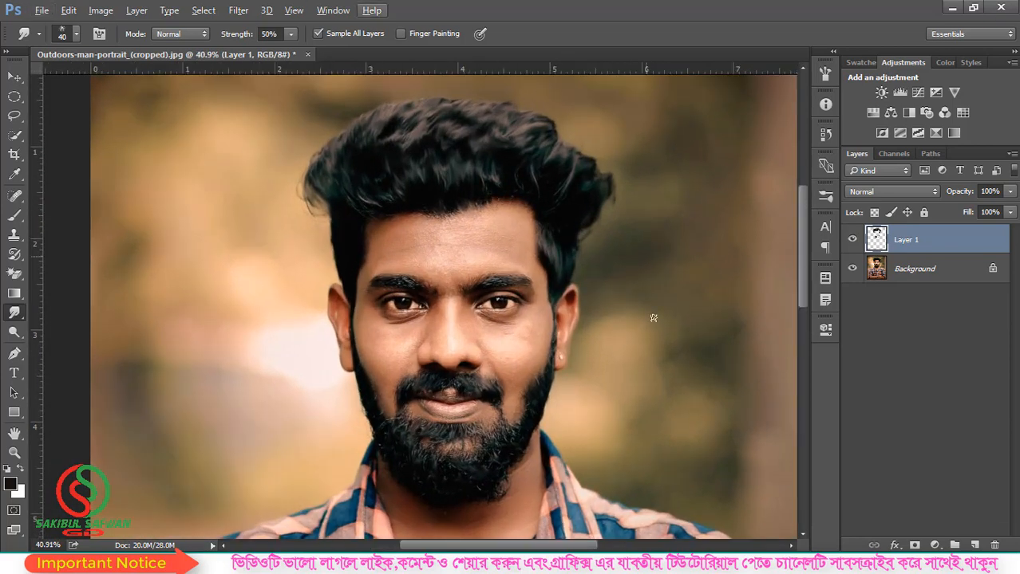
click(853, 240)
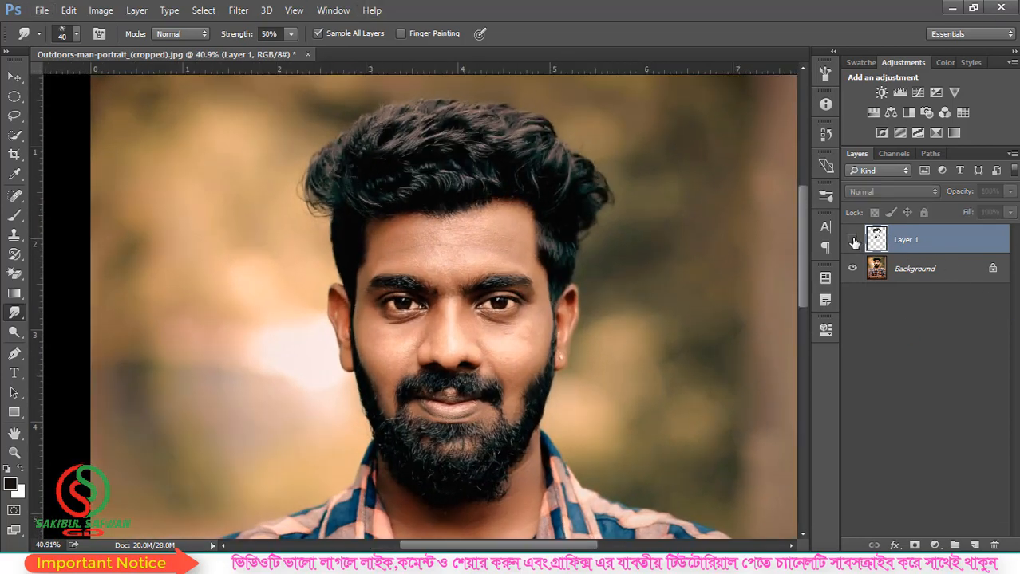
click(853, 241)
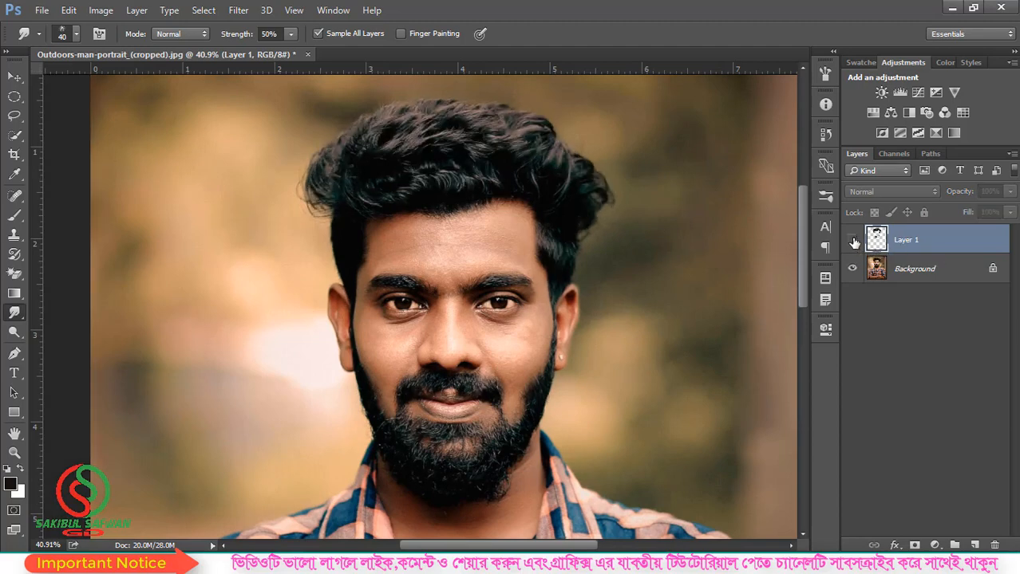
click(852, 240)
click(852, 241)
scroll(321, 261, down, 1)
scroll(321, 261, down, 6)
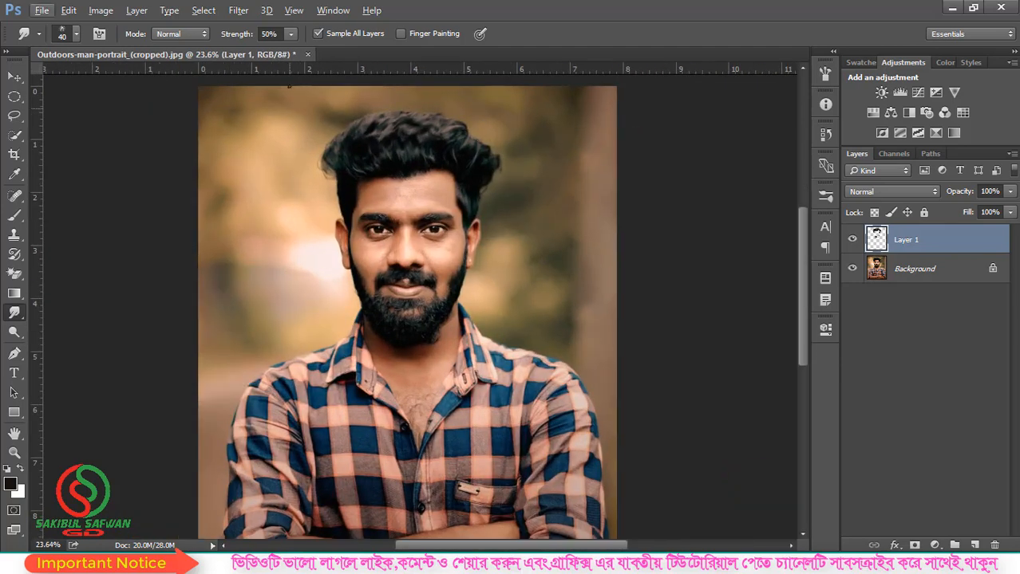
Step: Open the white cat photo a316d9a4844e6fb68ab95543efaf5dda from the Desktop
click(42, 10)
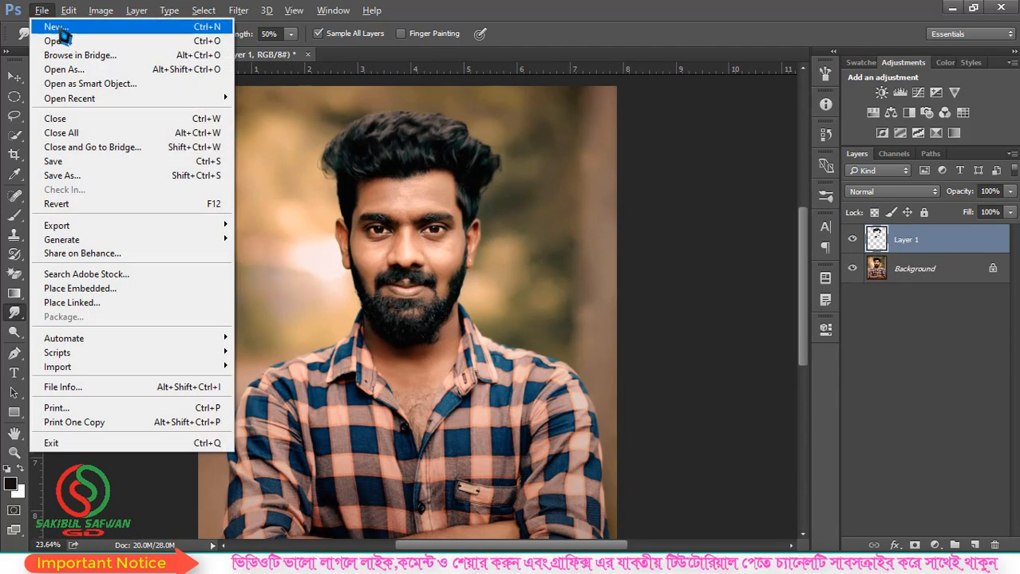
click(60, 39)
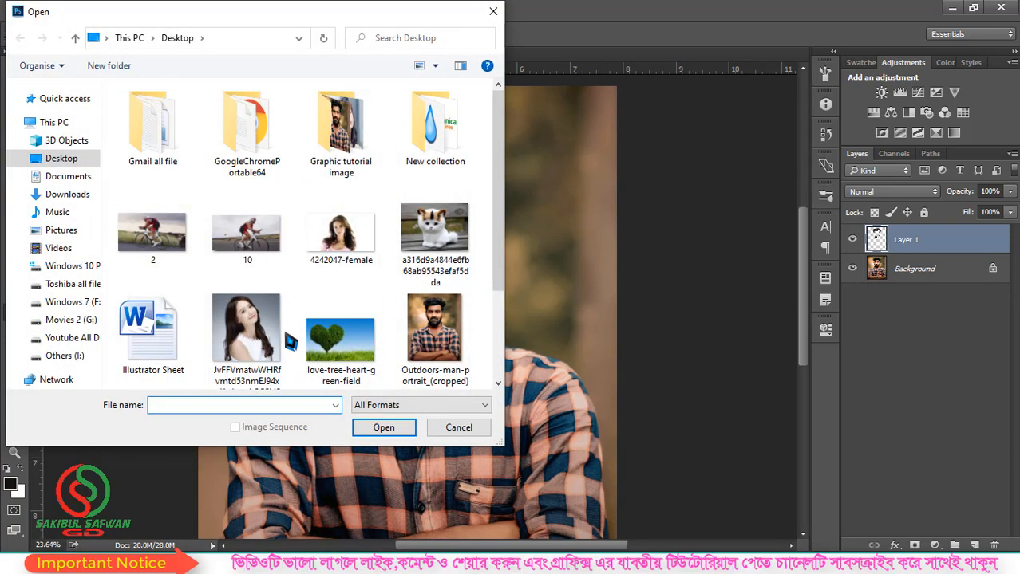
scroll(290, 341, down, 3)
scroll(331, 289, up, 1)
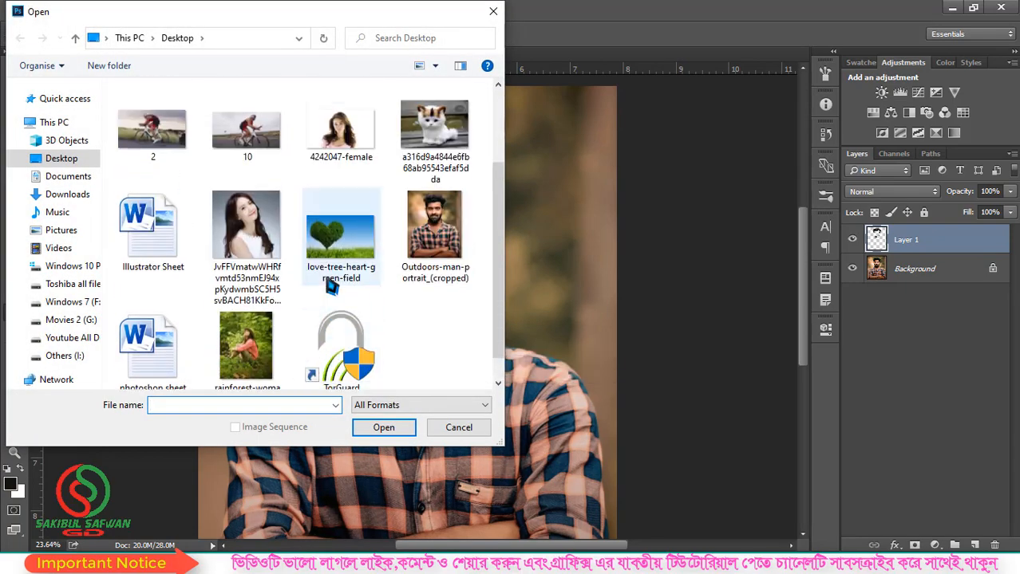
click(450, 134)
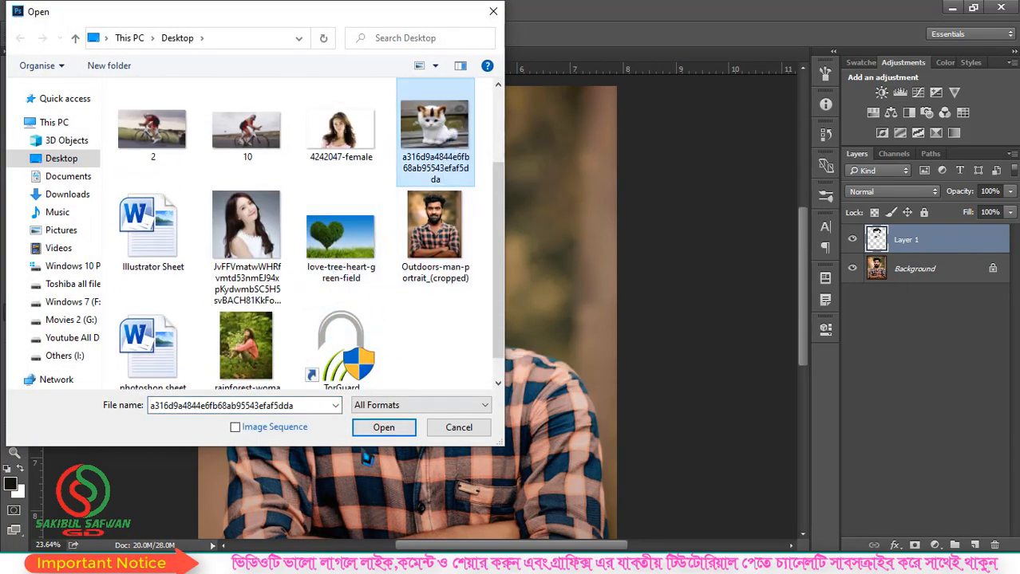
click(384, 429)
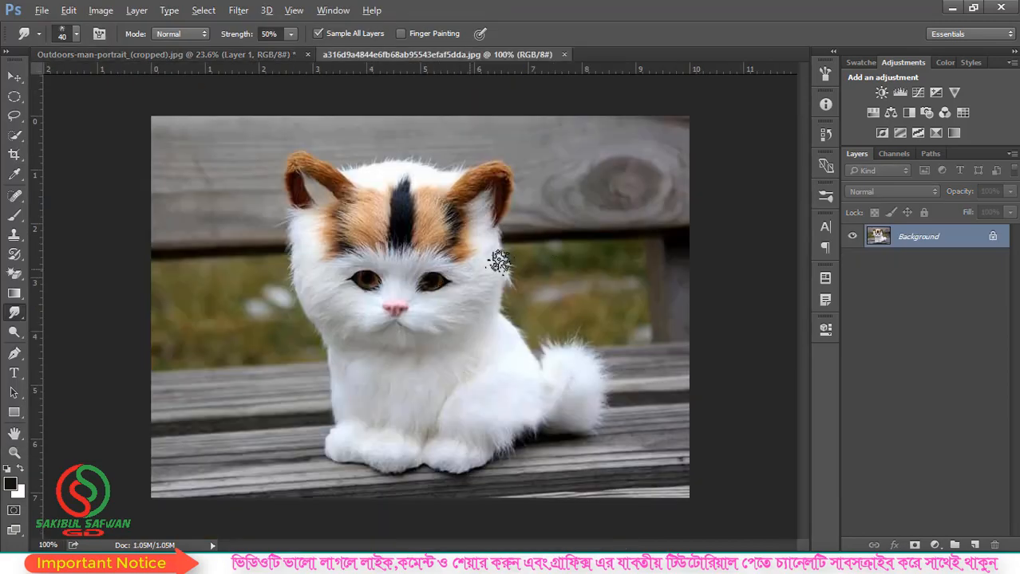
Step: Add an empty layer above the cat photo's Background and reduce the Smudge Tool brush to 20 px
scroll(503, 259, up, 3)
scroll(587, 437, up, 4)
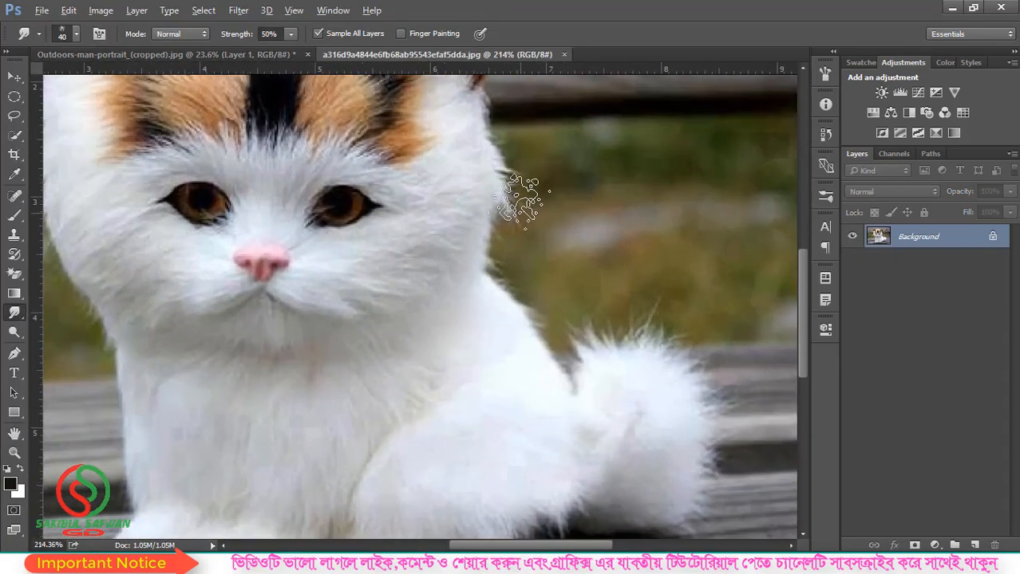
click(975, 546)
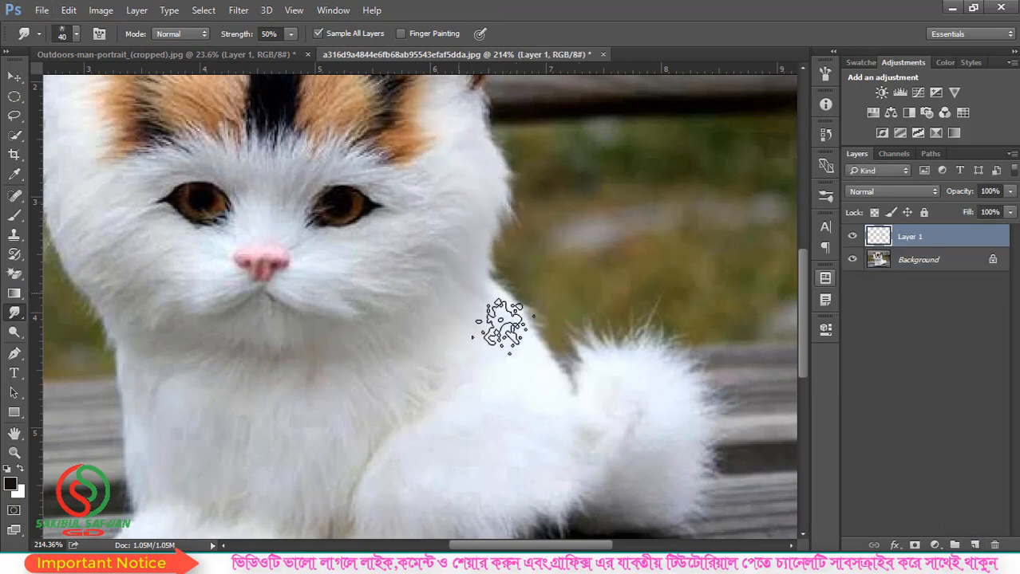
key(bracketleft)
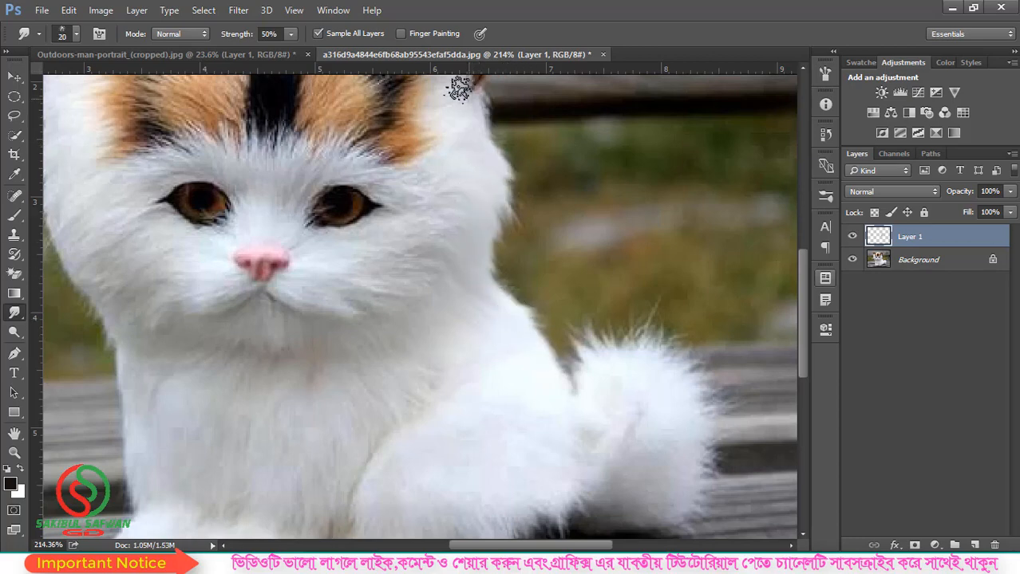
Step: Smudge the cat's ears and the fur edges around its head and body on Layer 1 at 50% strength
scroll(484, 113, up, 5)
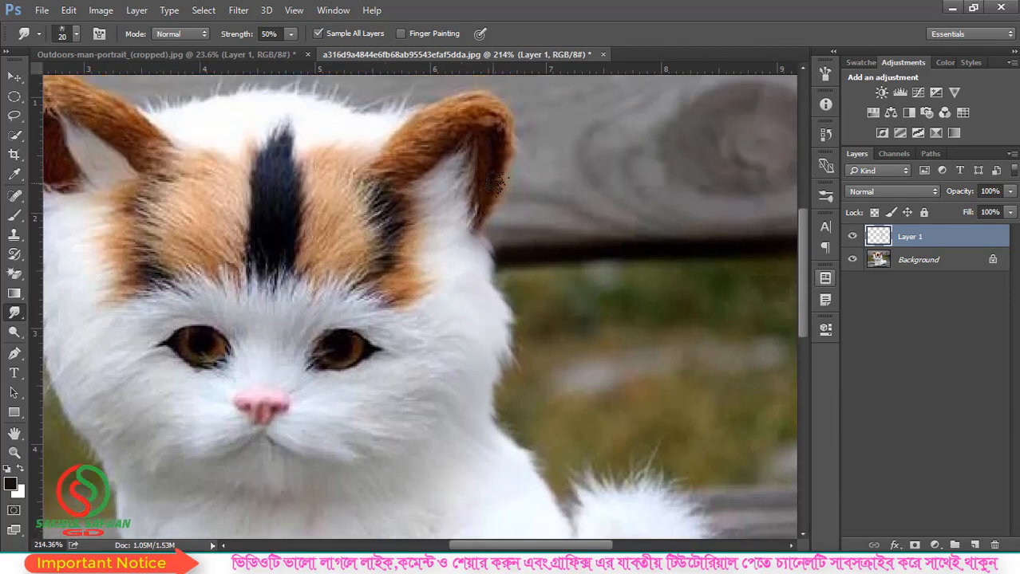
scroll(485, 167, up, 1)
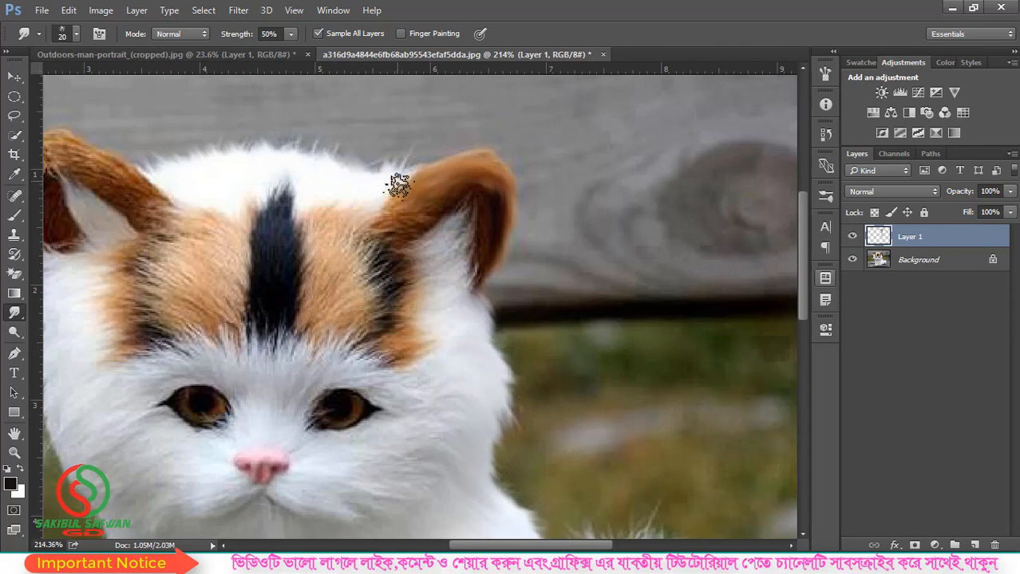
drag(364, 184, 612, 207)
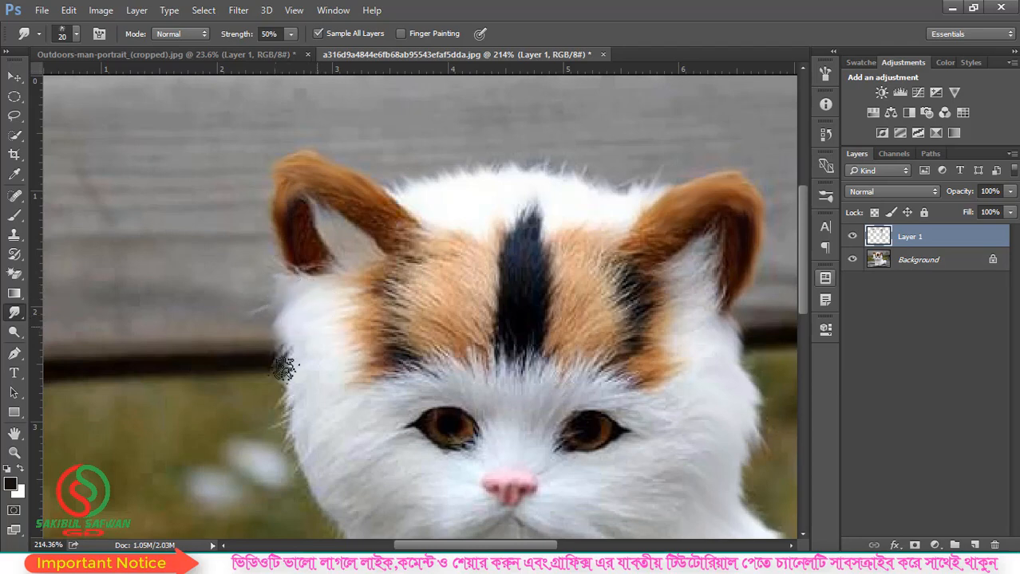
mouse_move(293, 405)
mouse_down()
mouse_move(296, 481)
mouse_move(318, 511)
mouse_up()
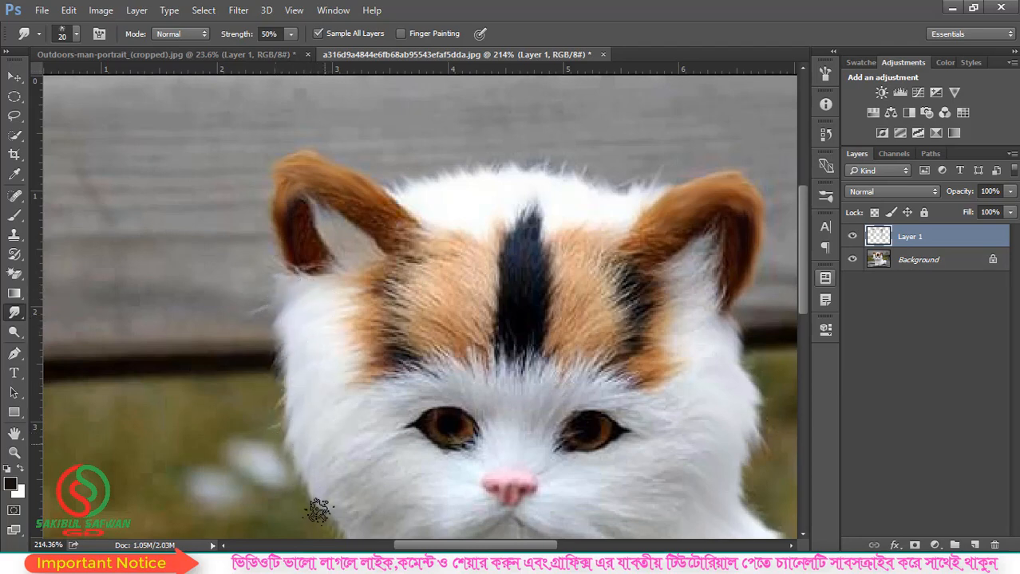
drag(364, 484, 358, 449)
scroll(244, 242, down, 9)
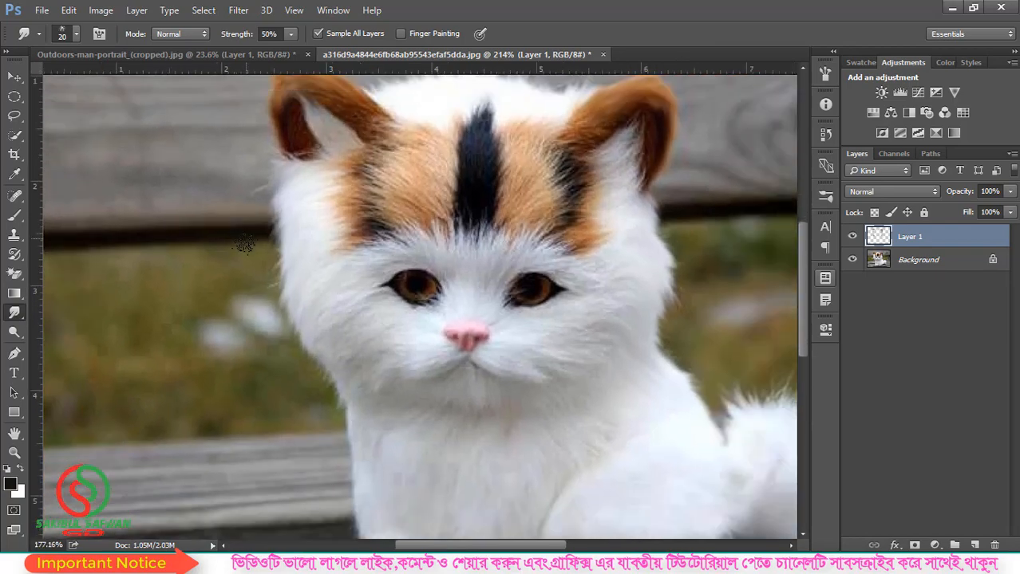
scroll(454, 217, up, 4)
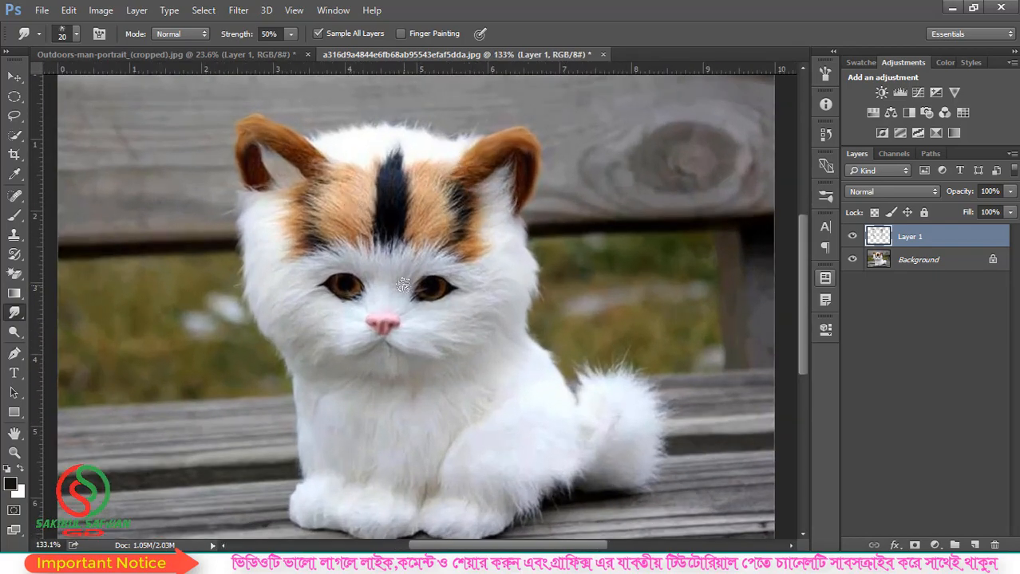
Step: Switch to the man's portrait and delete its smudged Layer 1
click(239, 54)
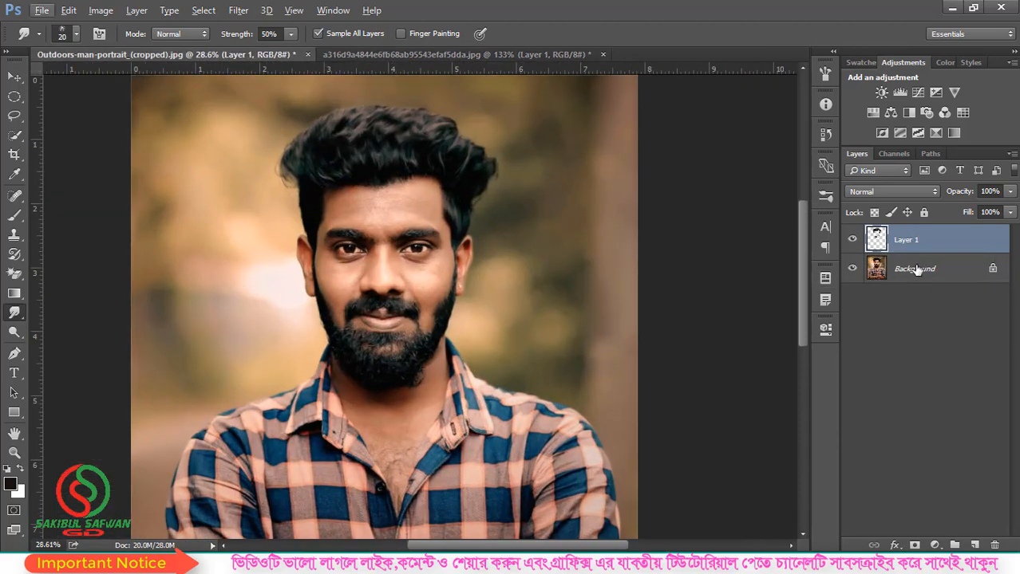
drag(969, 255, 975, 546)
drag(957, 255, 994, 545)
scroll(349, 236, down, 1)
scroll(349, 235, down, 1)
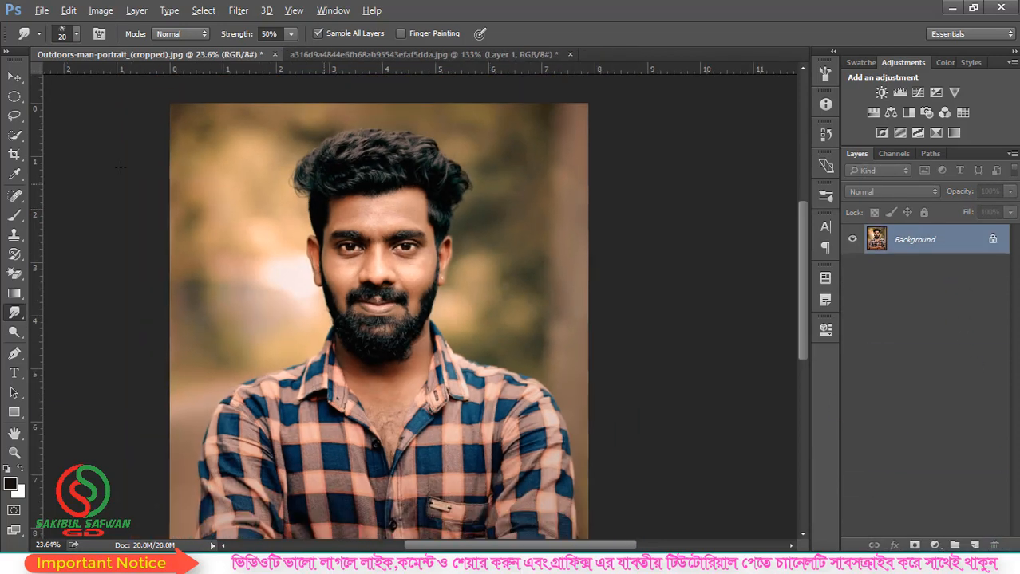
Step: Choose a soft round brush tip for the Smudge Tool and enlarge it to 900 px
right_click(30, 316)
click(83, 335)
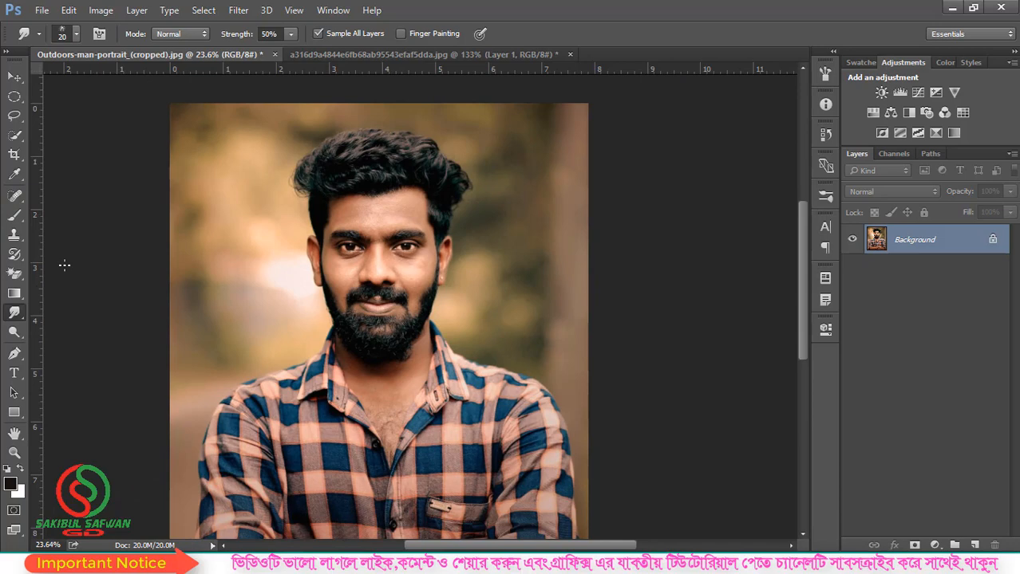
click(78, 36)
click(56, 184)
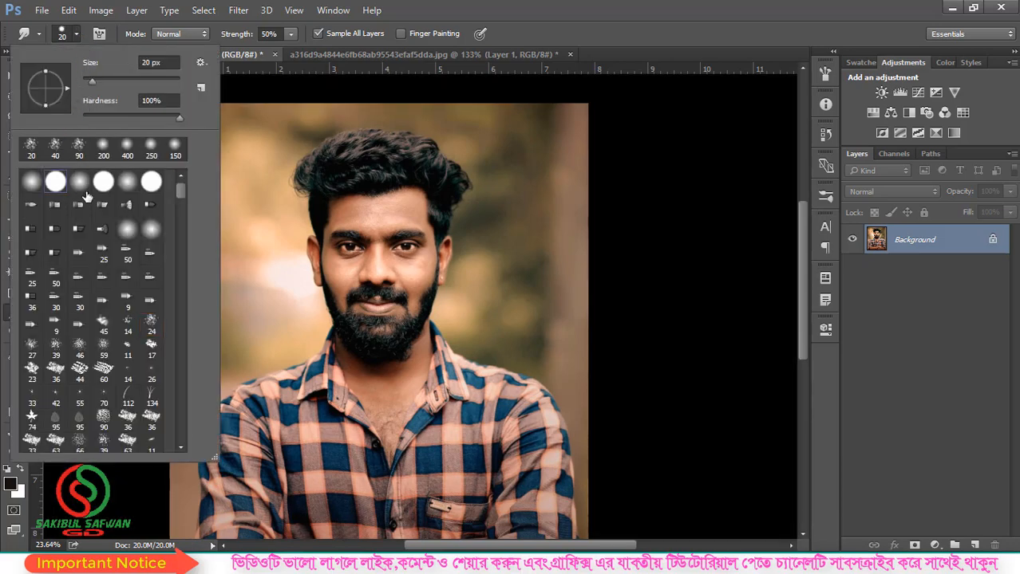
click(87, 185)
click(606, 59)
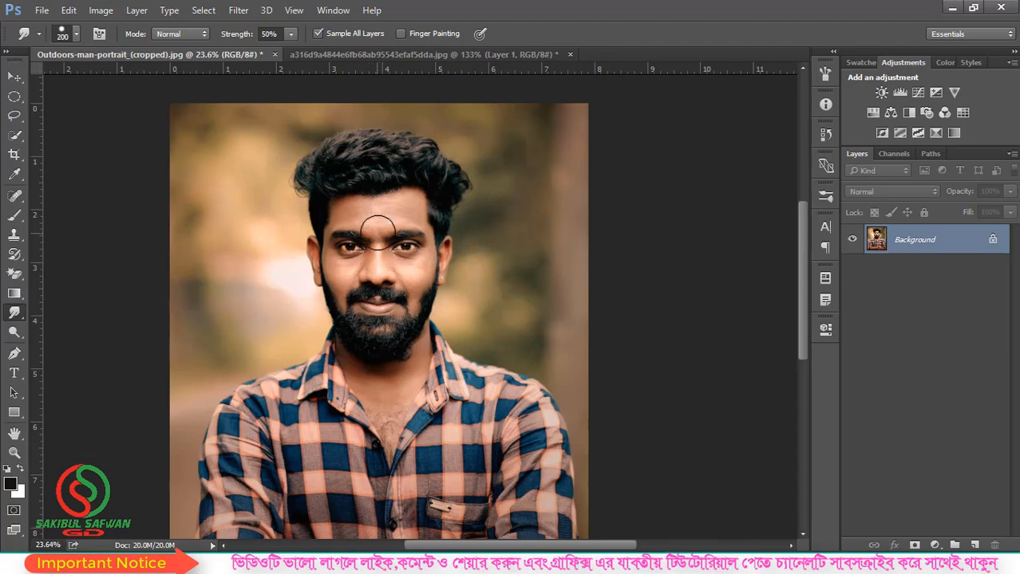
scroll(470, 323, down, 2)
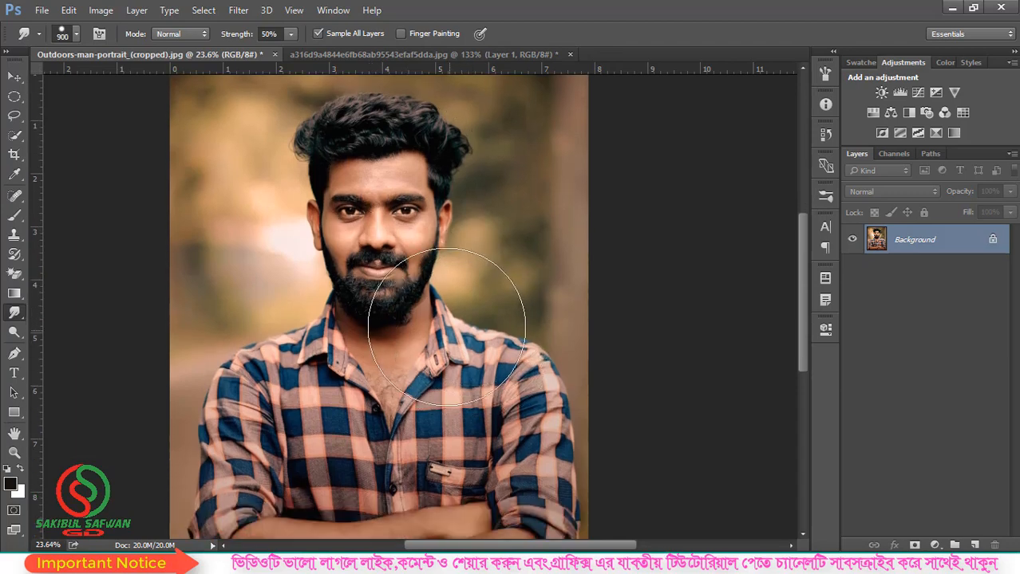
scroll(435, 307, down, 1)
scroll(452, 373, down, 1)
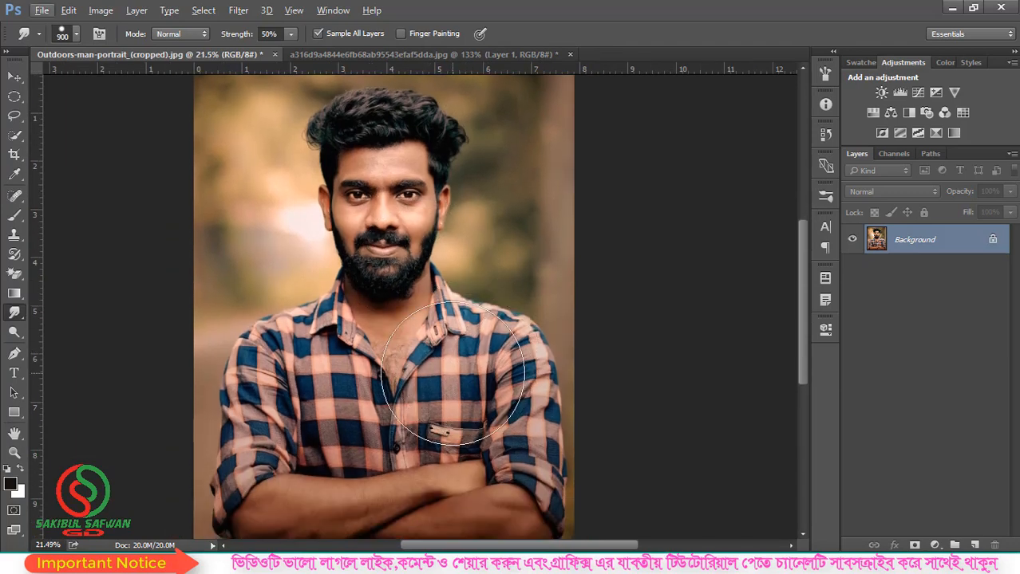
Step: Set the Smudge Tool brush to 1200 px and push the man's shirt and sleeve outward on the Background at 50% strength
key(bracketright)
key(bracketright)
key(bracketright)
key(bracketright)
key(bracketright)
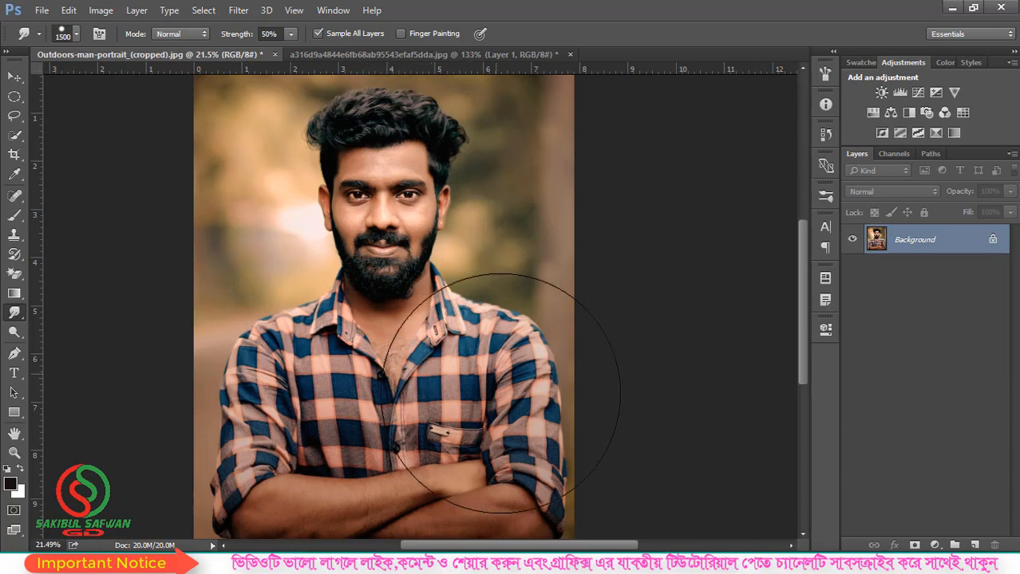
key(bracketleft)
key(bracketleft)
key(bracketleft)
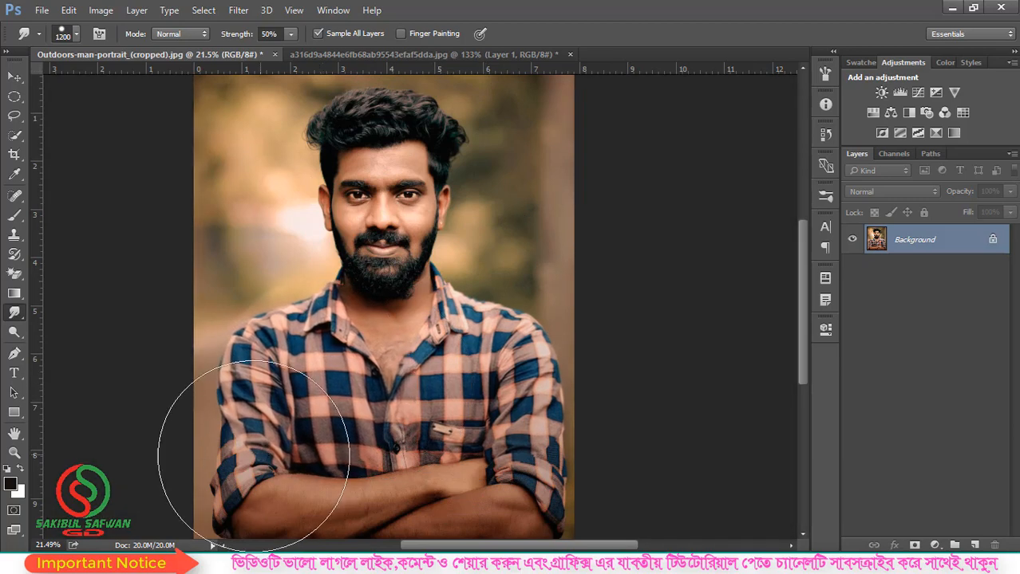
drag(254, 457, 248, 456)
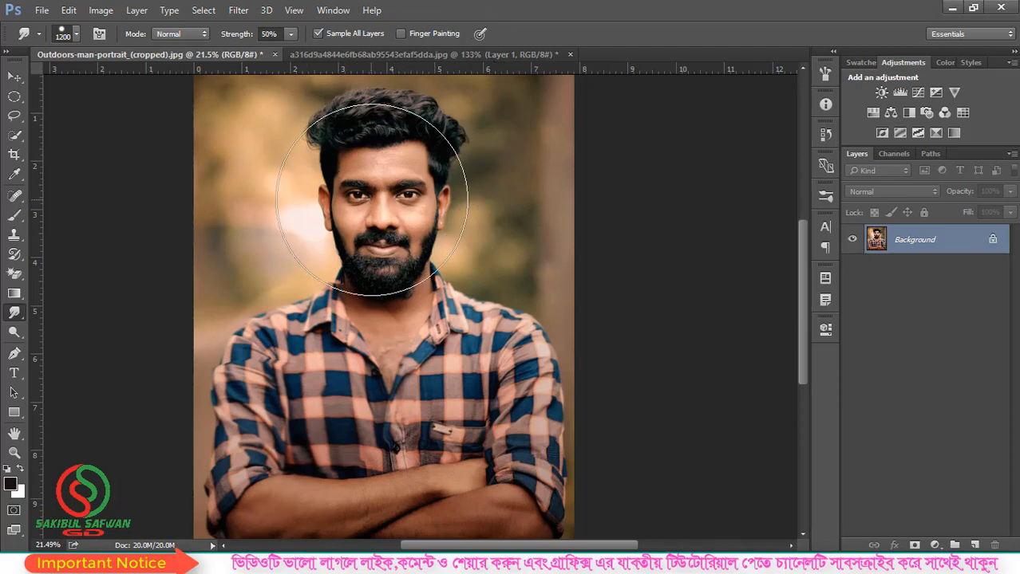
scroll(375, 215, down, 1)
scroll(487, 174, up, 1)
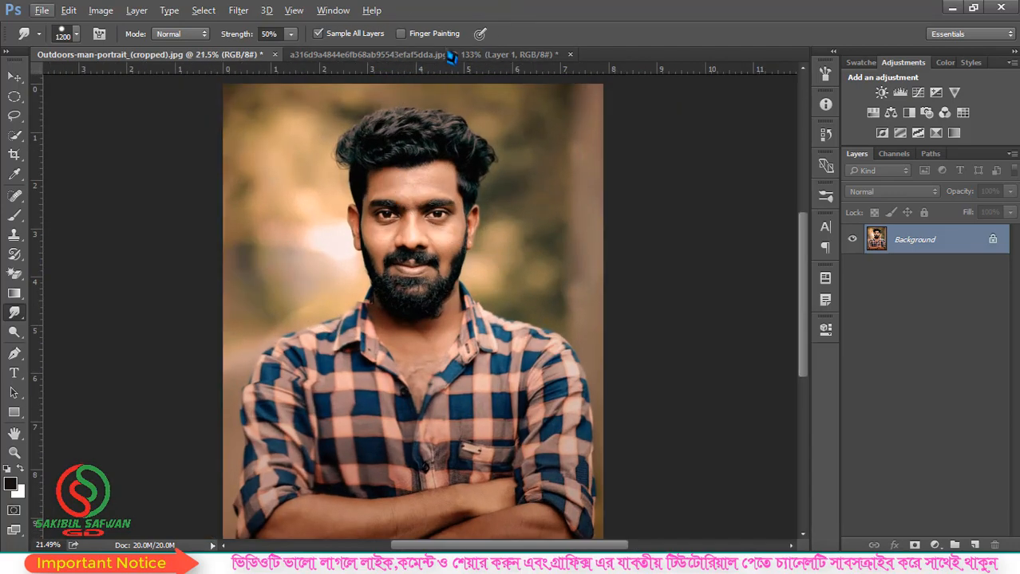
Step: Return to the cat photo, reduce the Smudge Tool brush to 125 px, and smudge the cat's ears, face and fur on Layer 1
click(451, 56)
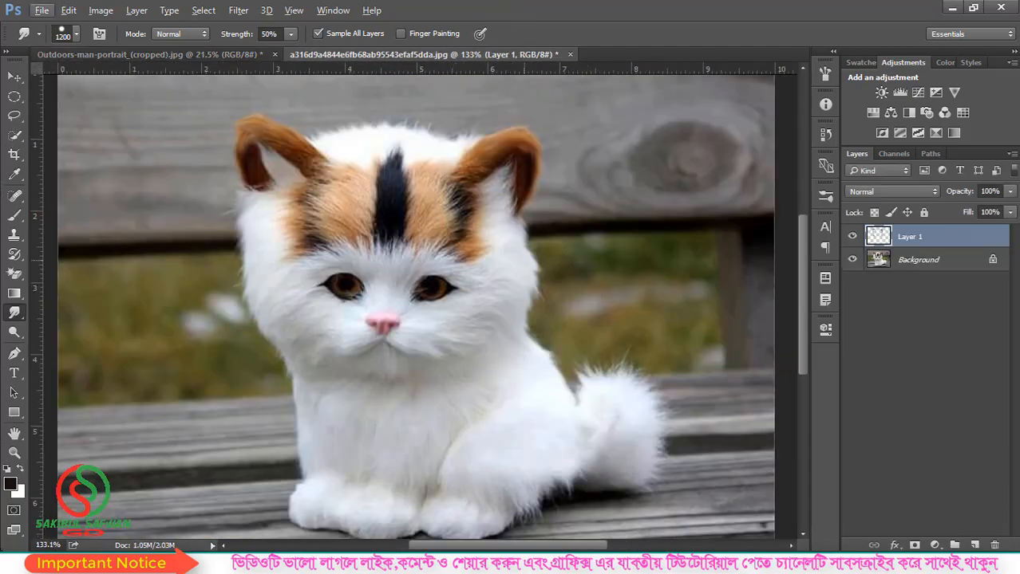
key(bracketleft)
key(bracketleft)
key(bracketleft)
key(bracketleft)
key(bracketleft)
key(bracketleft)
key(bracketleft)
key(bracketleft)
key(bracketleft)
key(bracketleft)
key(bracketleft)
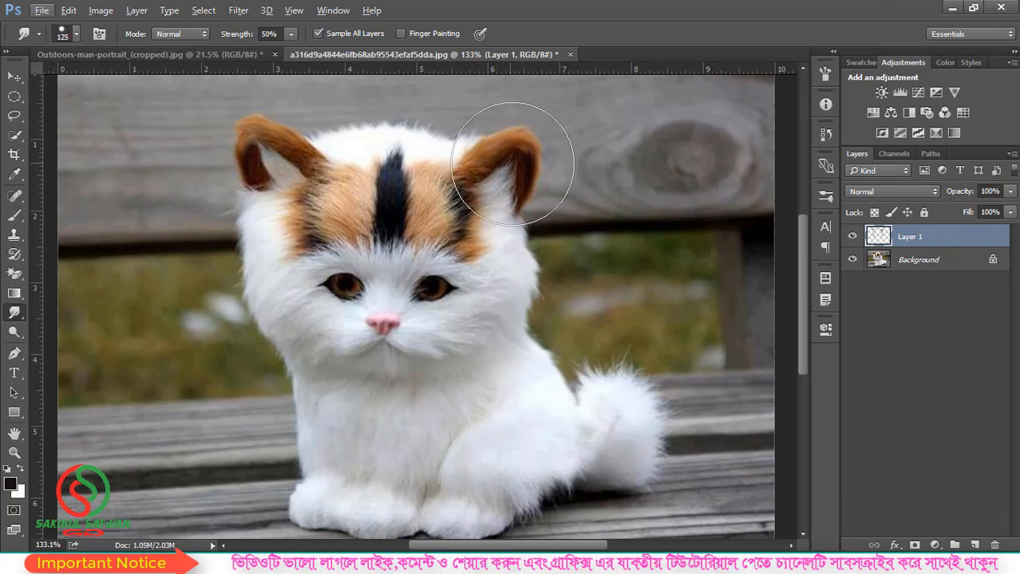
key(bracketleft)
key(bracketleft)
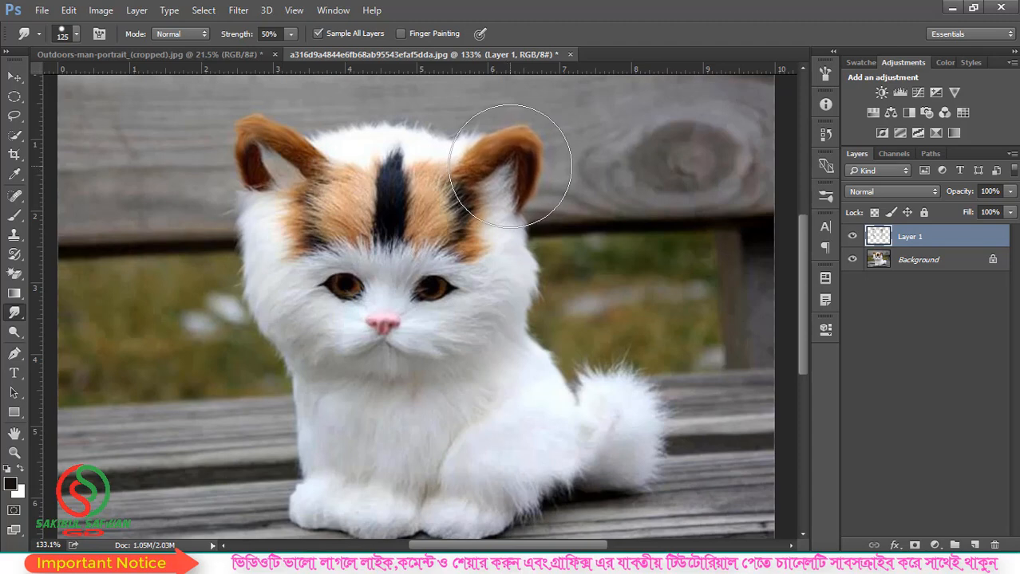
mouse_move(518, 155)
mouse_down()
mouse_move(428, 141)
mouse_move(430, 114)
mouse_move(376, 155)
mouse_move(296, 166)
mouse_move(285, 249)
mouse_move(255, 267)
mouse_move(267, 333)
mouse_move(328, 363)
mouse_move(393, 358)
mouse_move(487, 312)
mouse_move(497, 239)
mouse_move(476, 191)
mouse_move(489, 172)
mouse_up()
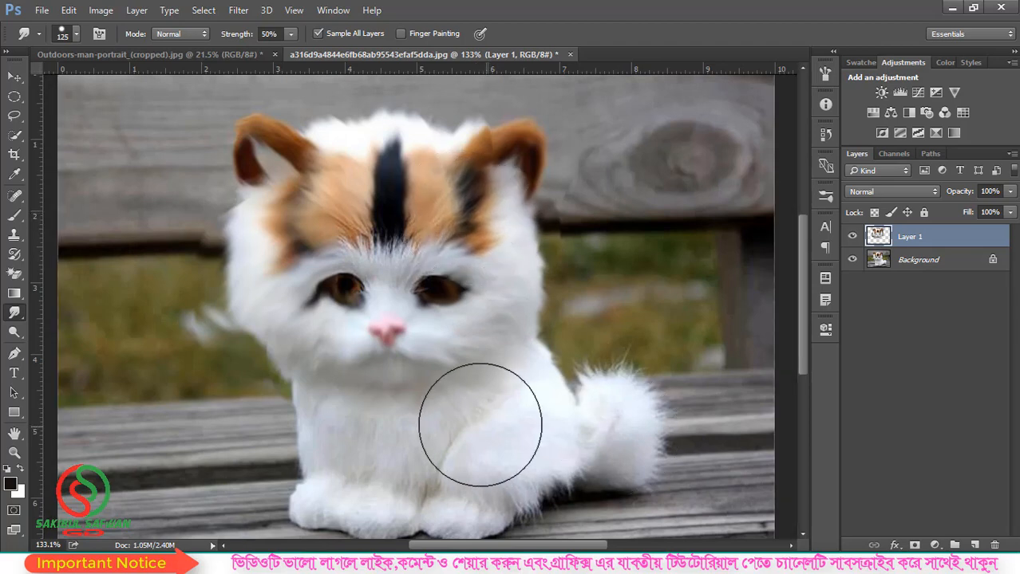
Step: Delete the smudged Layer 1 from the cat photo
scroll(409, 298, down, 4)
scroll(466, 304, up, 2)
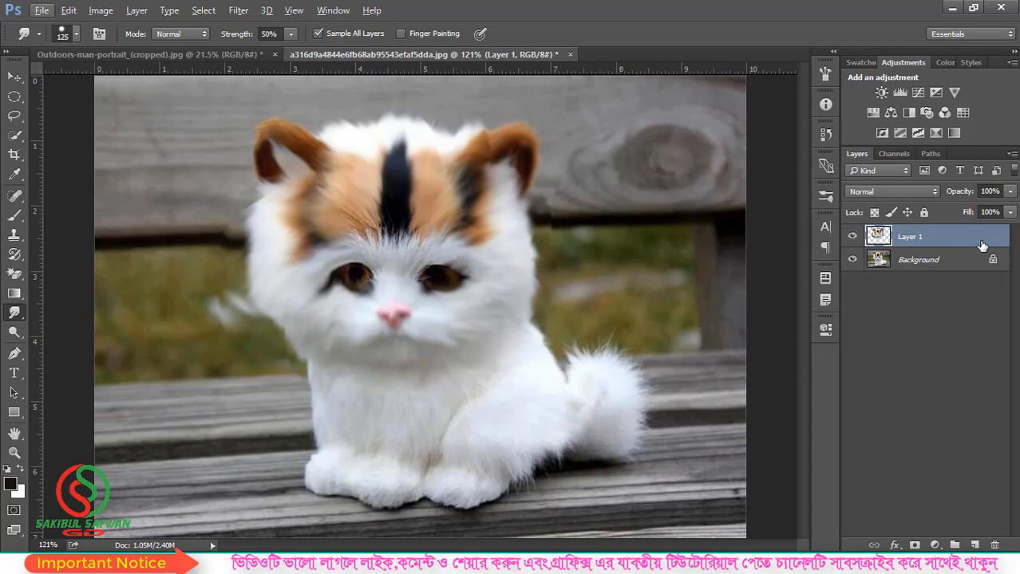
drag(981, 245, 994, 545)
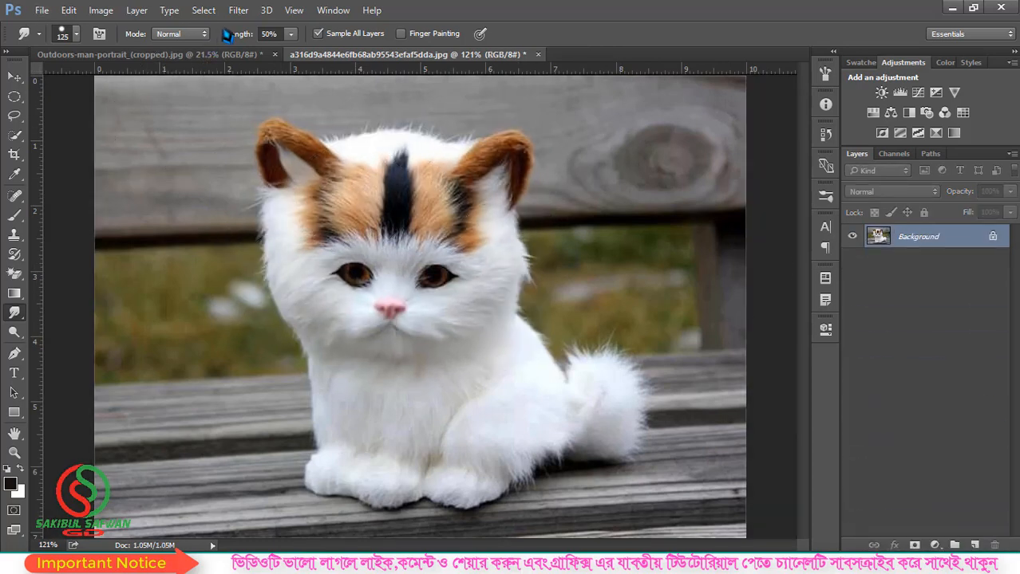
Step: Open the Liquify filter on the cat photo, enlarge its brush to 175, and nudge the cat's dark-tipped ear outward
click(242, 11)
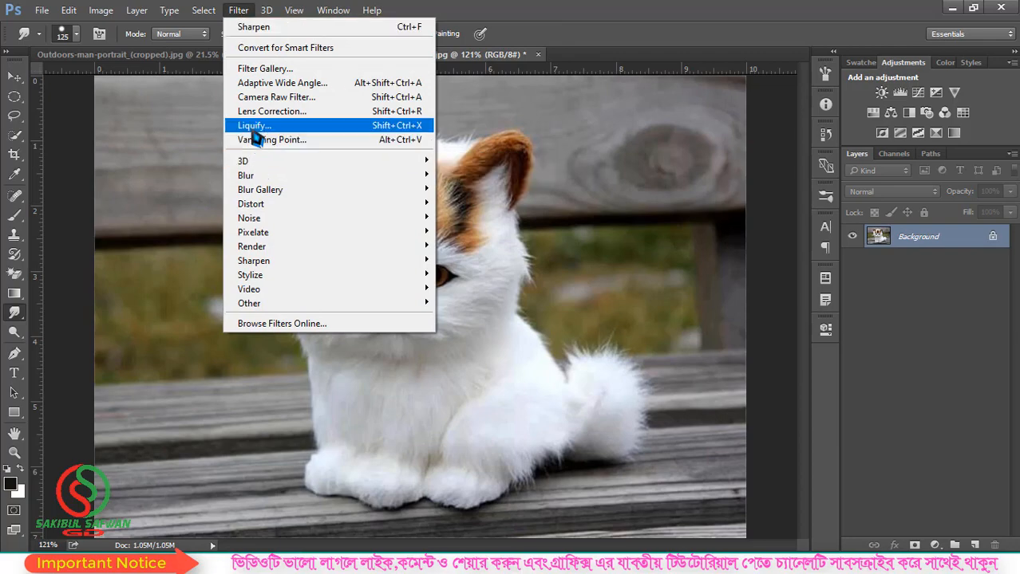
click(295, 127)
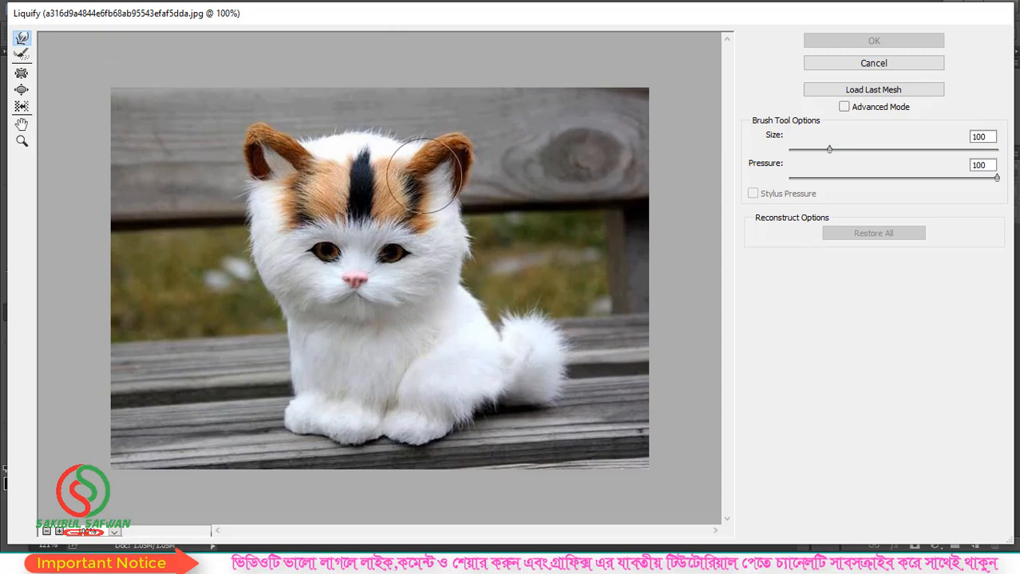
key(bracketright)
key(bracketright)
key(bracketright)
key(bracketright)
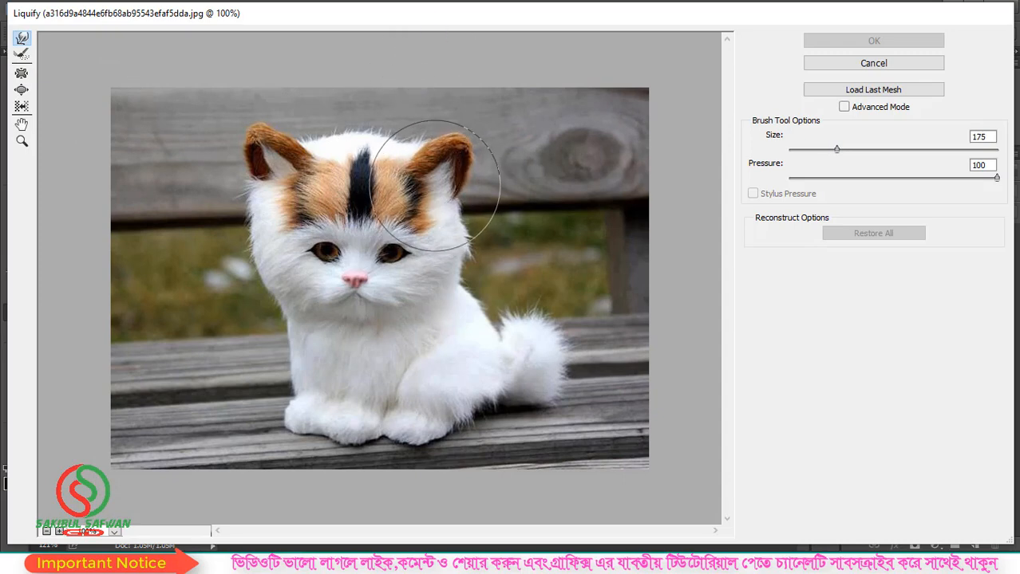
drag(434, 184, 441, 178)
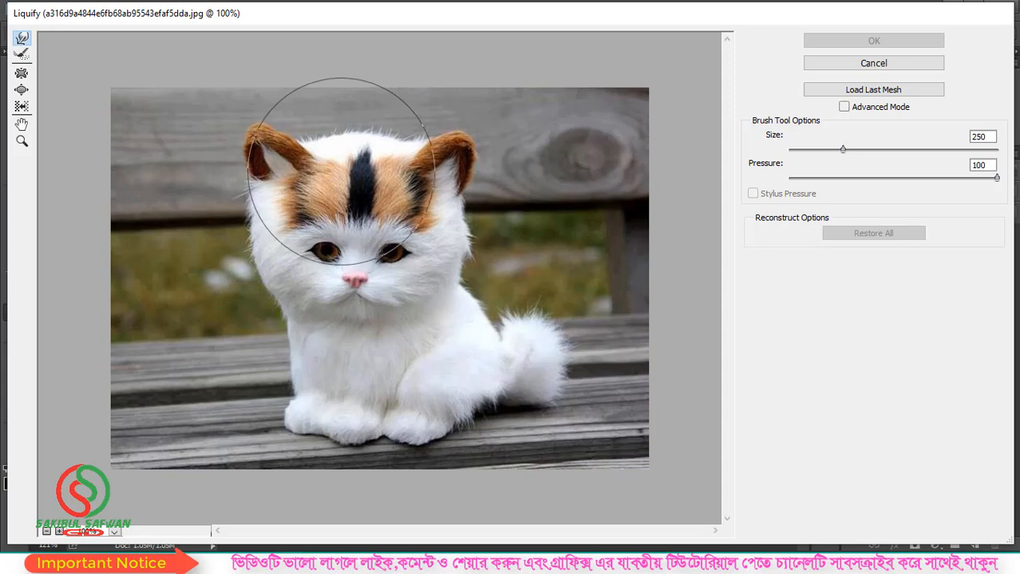
Step: Try reshaping the cat's head, cheeks and eyes with a size 250 Liquify brush at pressure 100, and discard the filter
drag(339, 170, 339, 158)
drag(298, 193, 286, 198)
mouse_move(301, 275)
mouse_down()
mouse_move(292, 291)
mouse_move(357, 305)
mouse_up()
drag(425, 294, 449, 296)
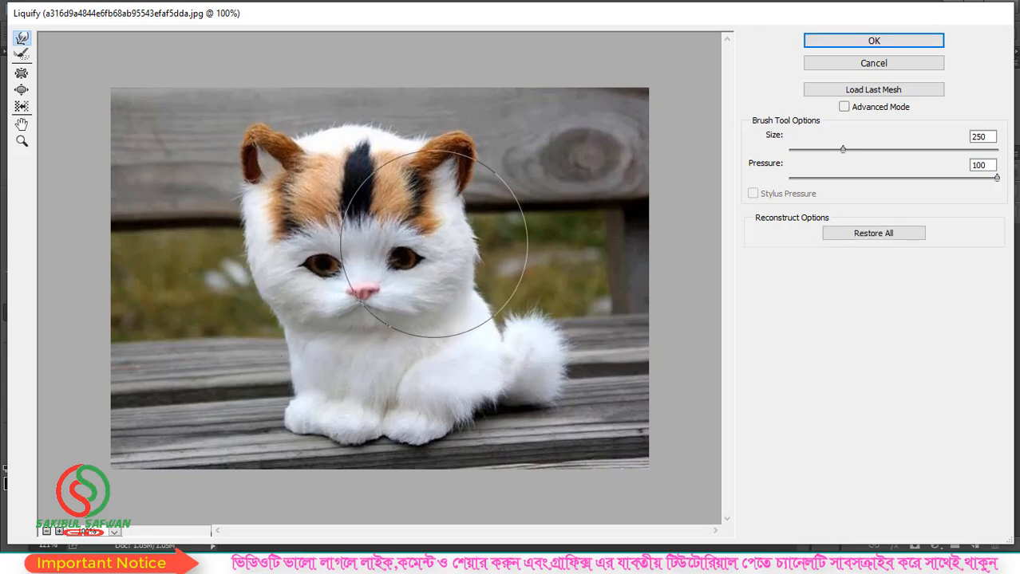
drag(432, 243, 446, 239)
drag(401, 213, 405, 203)
drag(330, 196, 334, 182)
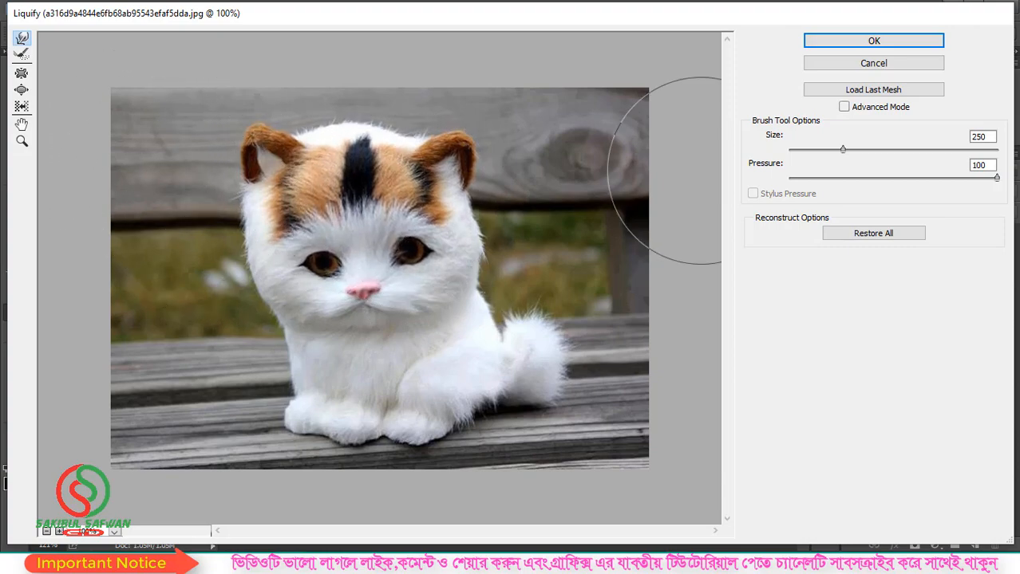
click(887, 64)
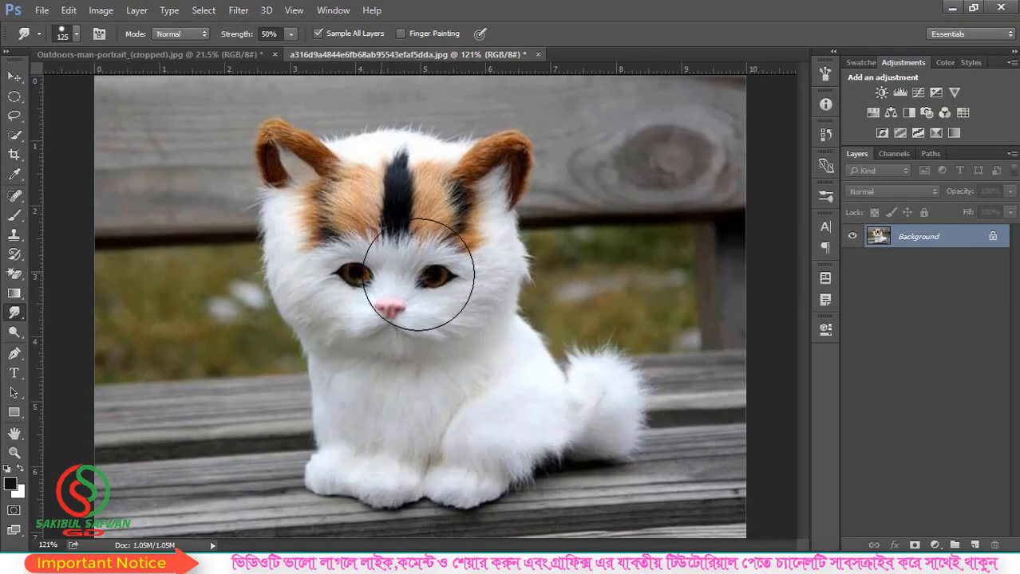
Step: Smudge the cat's ear and forehead fur on the Background using the Smudge Tool at 125 px and 50% strength
right_click(16, 314)
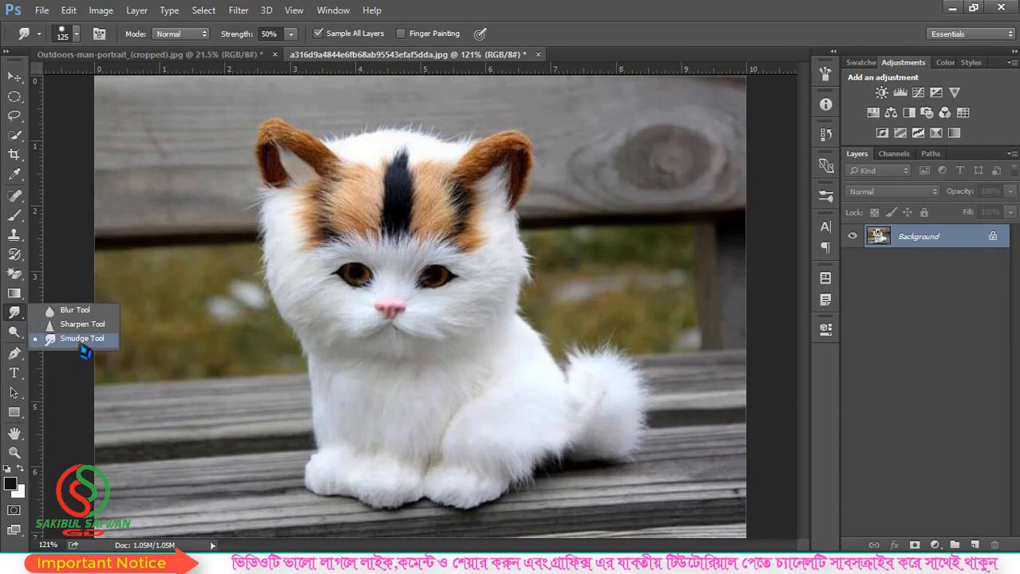
click(88, 341)
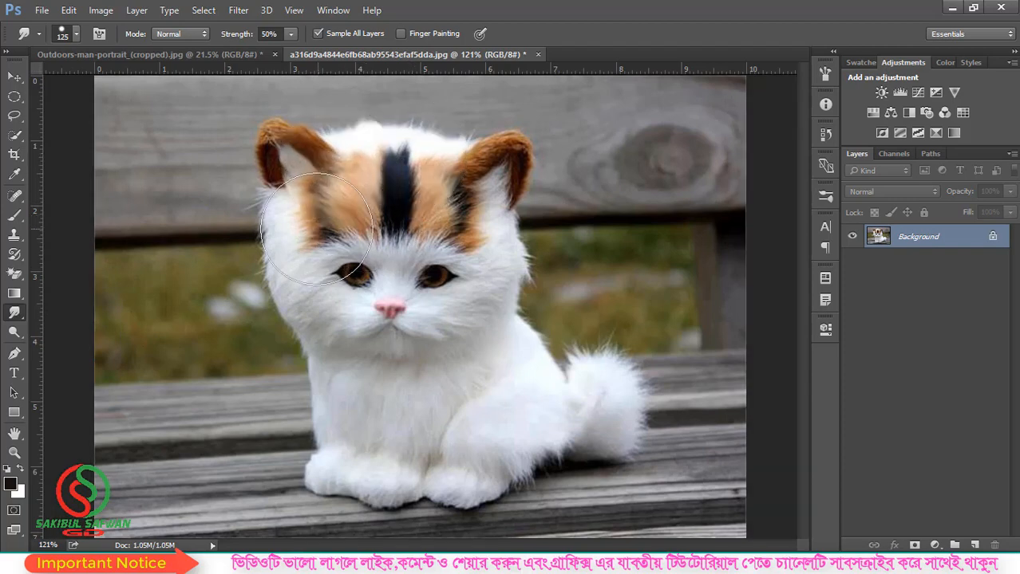
scroll(327, 368, up, 2)
scroll(327, 369, up, 1)
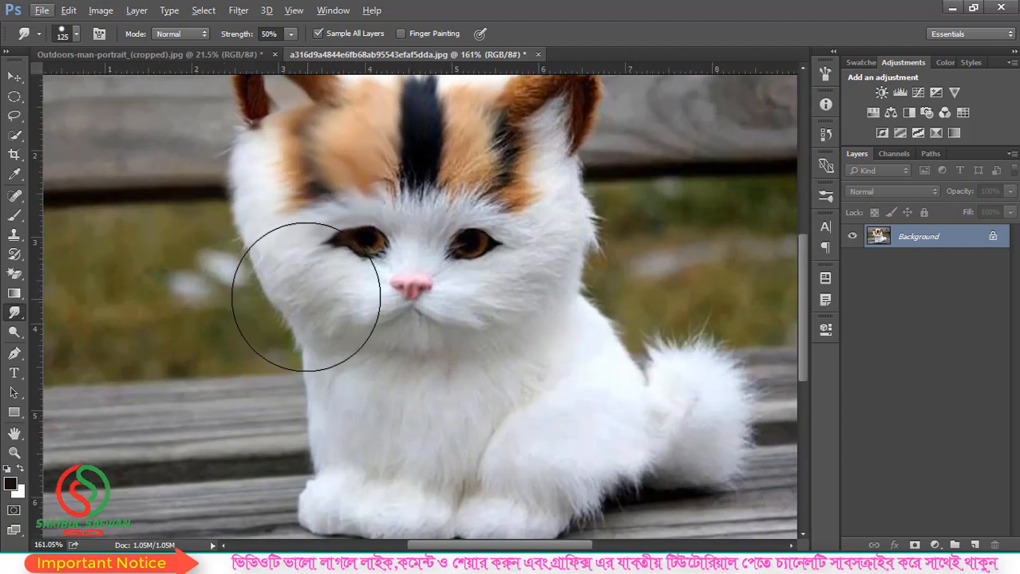
Step: Reduce the Smudge Tool brush to 30 px and smudge the fur along the edge of the cat's cheek
key(bracketleft)
key(bracketleft)
key(bracketleft)
key(bracketleft)
key(bracketleft)
key(bracketleft)
key(bracketleft)
key(bracketleft)
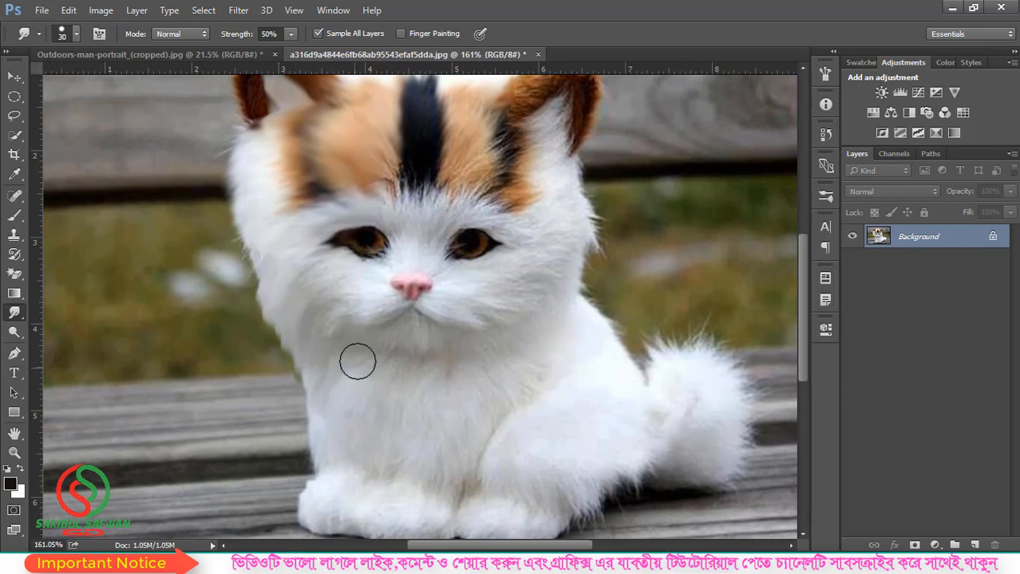
scroll(357, 362, down, 4)
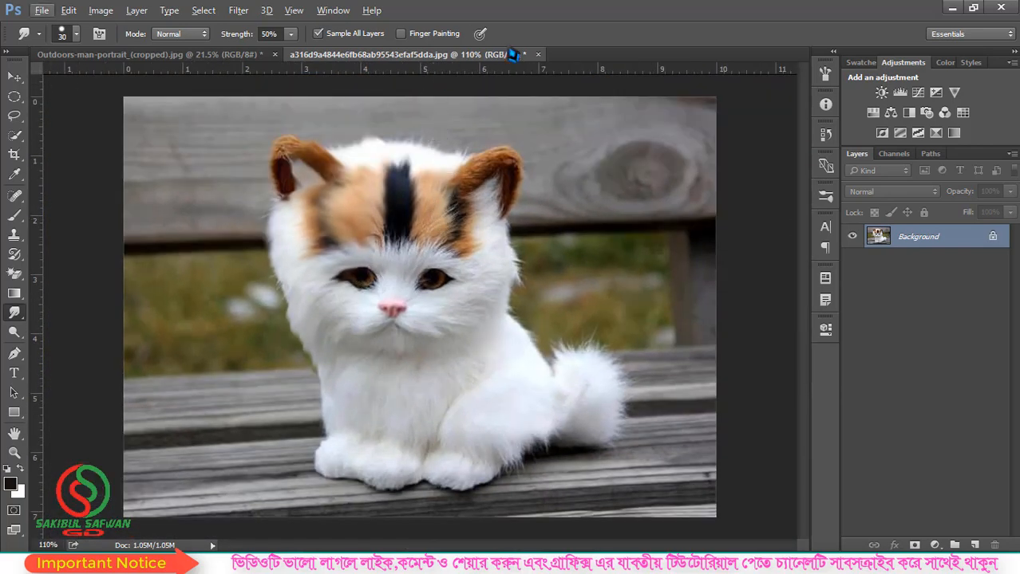
Step: Switch to the Blur Tool and minimize the Photoshop window to the desktop
click(14, 313)
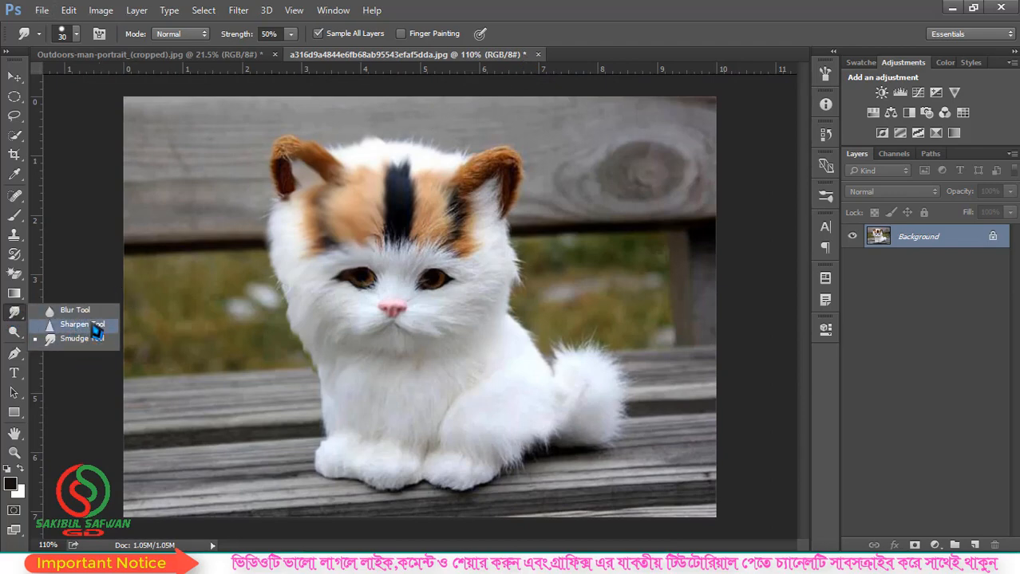
click(92, 311)
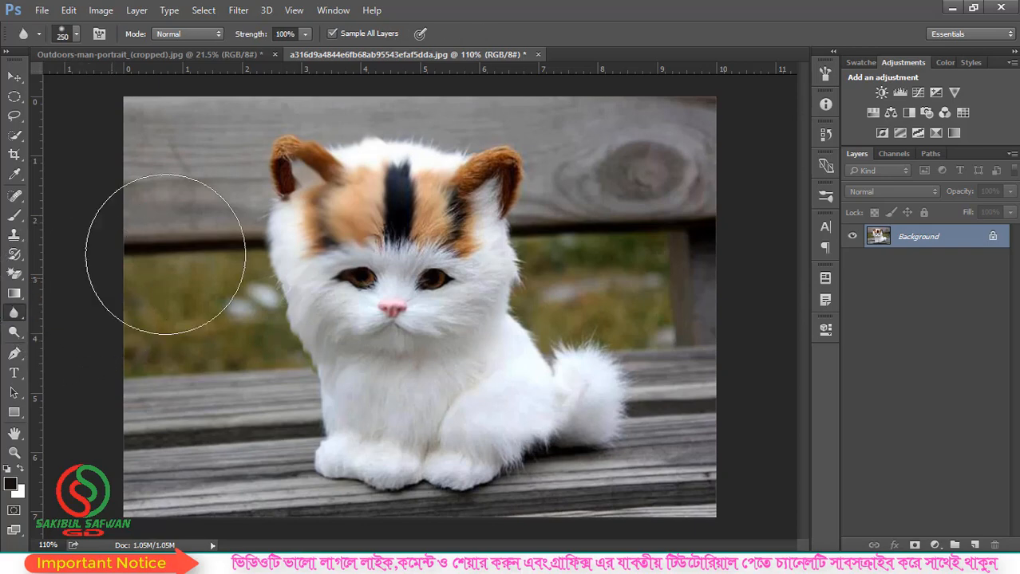
click(951, 8)
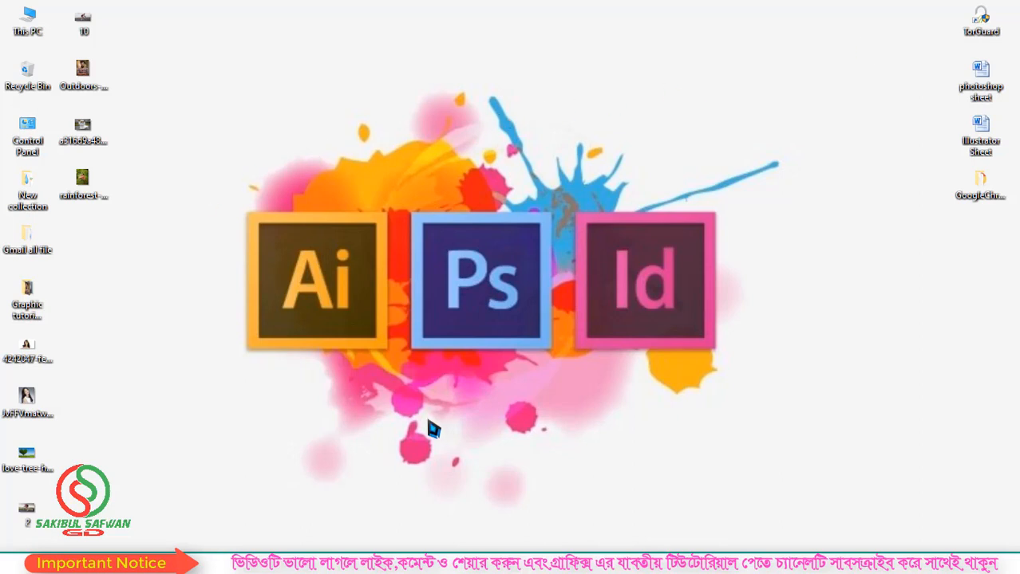